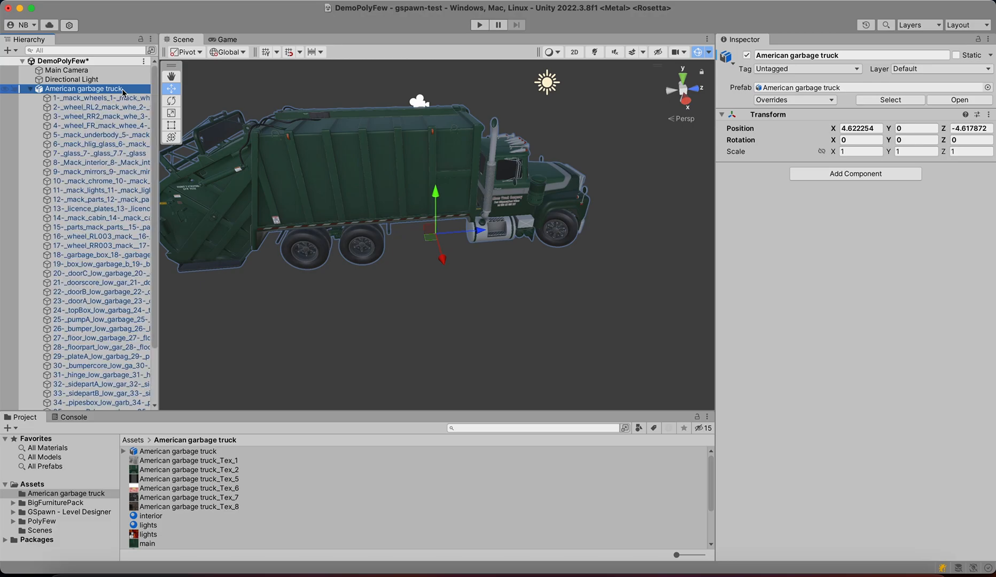
- Focus the view on the truck's 1-_mack_wheels part and examine where it sits on the whole vehicle
left_click(134, 98)
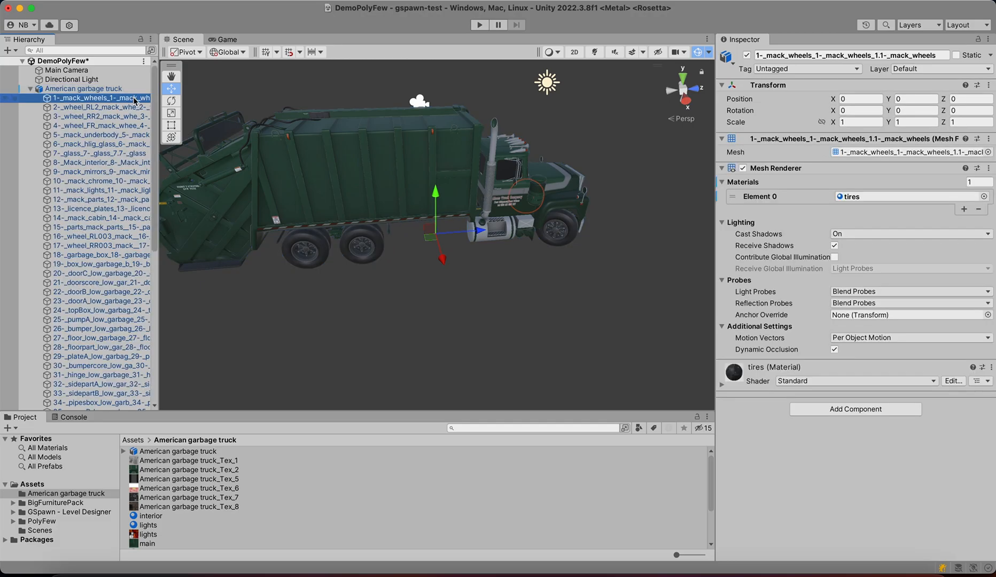
key("f")
scroll(406, 183, "down", 5)
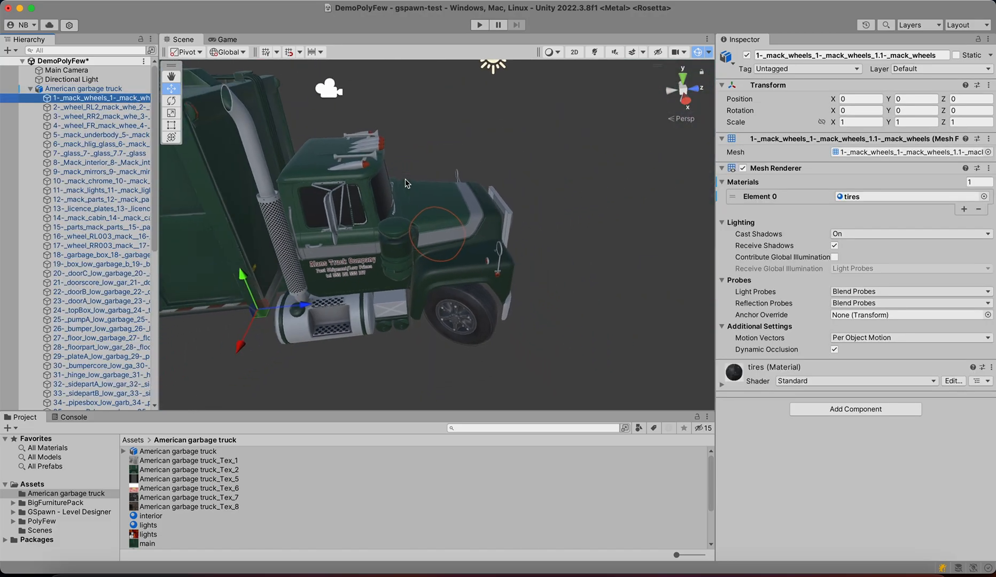
scroll(406, 184, "down", 5)
key("q")
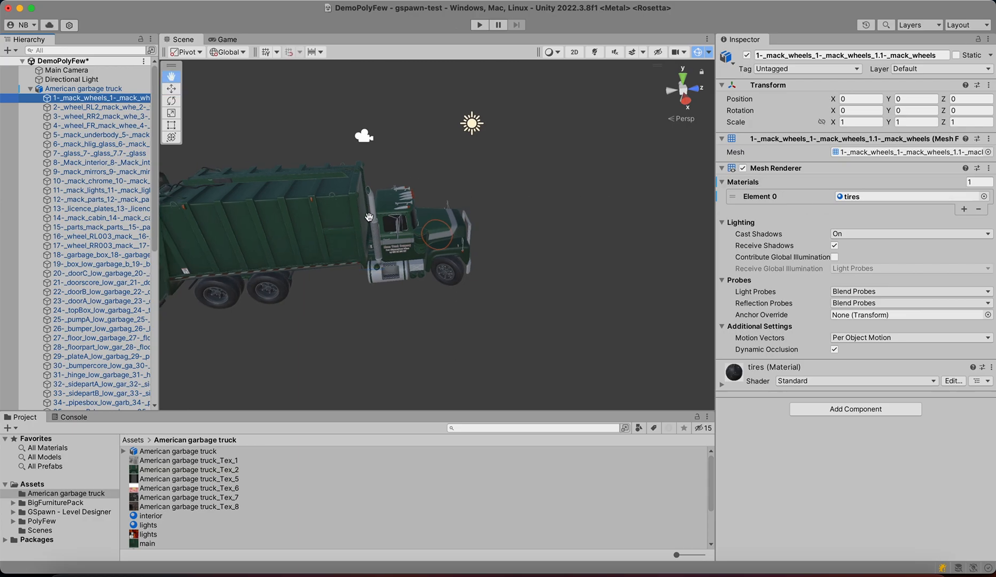
left_click_drag(371, 217, 461, 216)
- Inspect a sample of the truck's child meshes one by one, from the rear wheel to the pumpA and floorpart parts
left_click(117, 109)
double_click(107, 125)
double_click(102, 190)
left_click(99, 245)
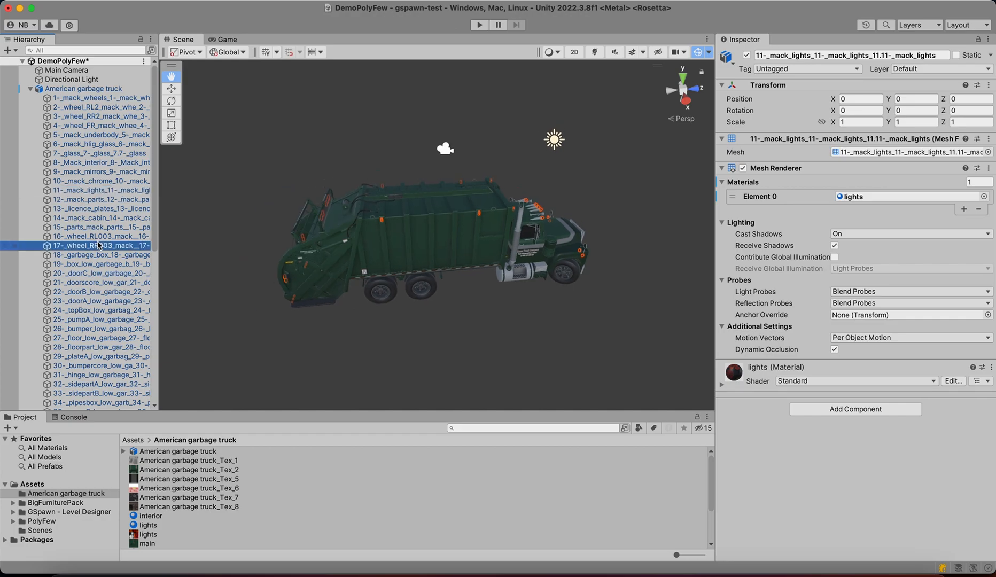
double_click(99, 245)
double_click(97, 274)
double_click(99, 319)
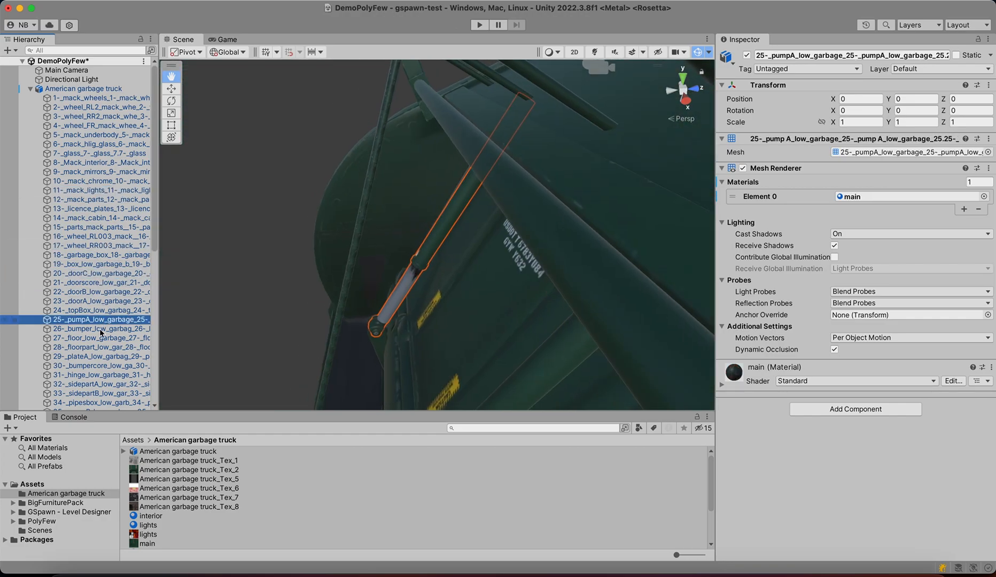
double_click(99, 346)
- Inspect further child meshes near the end of the truck's hierarchy, including winchcoreB, 4_low_garbage_box, sidelamp, wire and mack_plastic
scroll(99, 346, "down", 7)
double_click(99, 329)
scroll(103, 328, "down", 4)
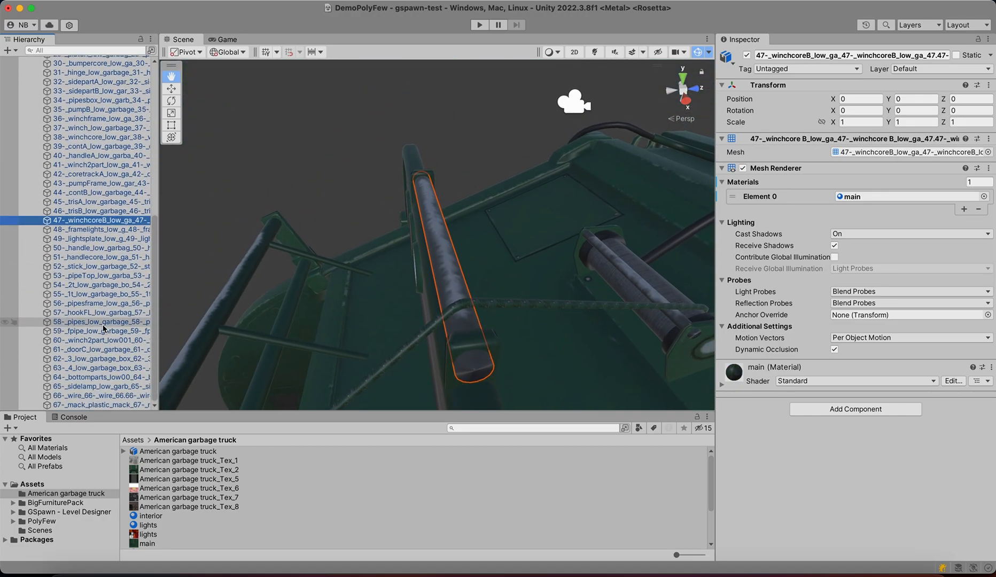
double_click(101, 294)
double_click(101, 331)
double_click(98, 367)
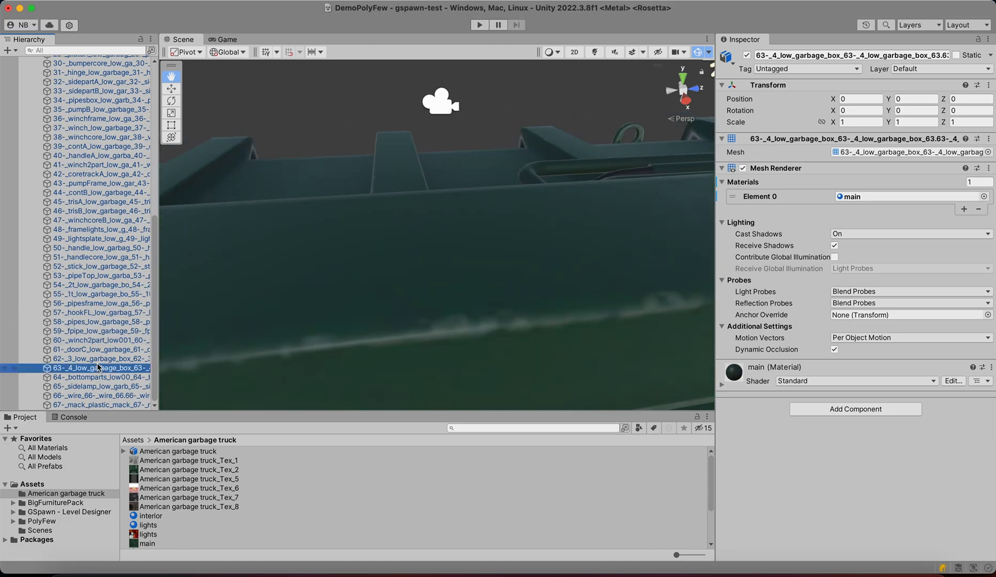
double_click(99, 386)
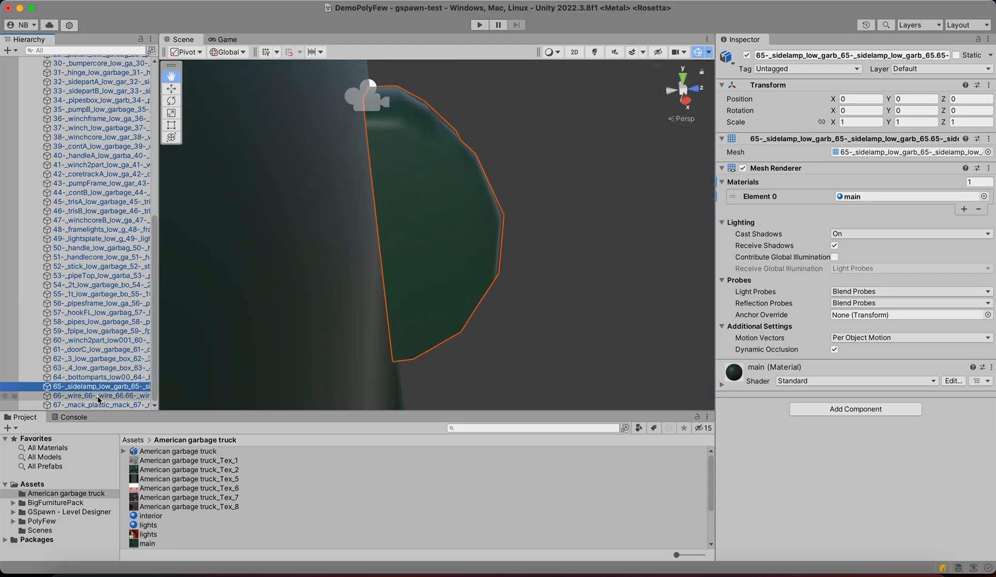
double_click(98, 396)
double_click(98, 404)
left_click(98, 369)
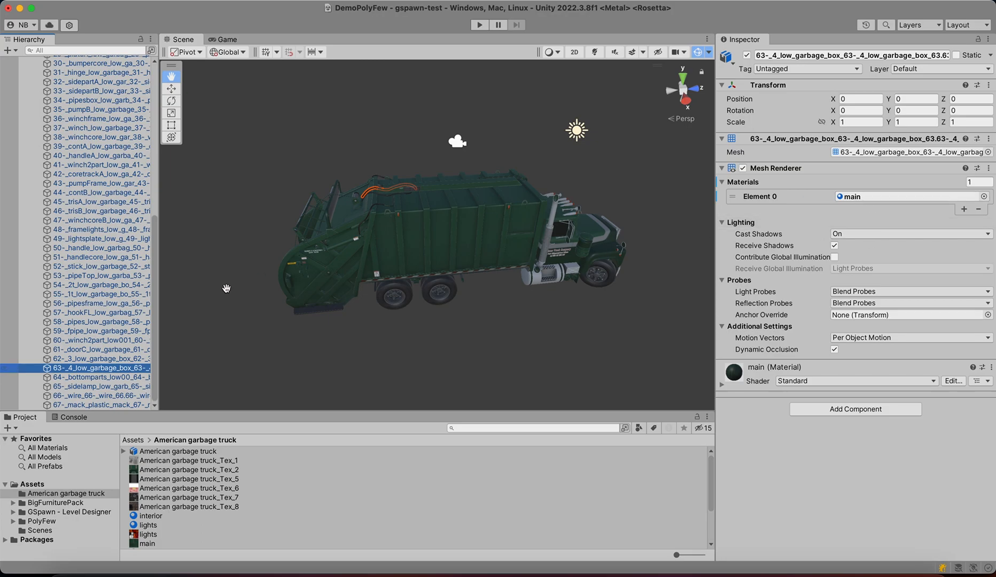
- Go through the truck's child meshes in reverse order from 59-_fpipe to 15-_parts_mack_parts, checking each one's outline and material
left_click(113, 331)
key("Up")
key("Up")
key("Up")
key("Up")
key("Up")
key("Up")
key("Up")
key("Up")
key("Up")
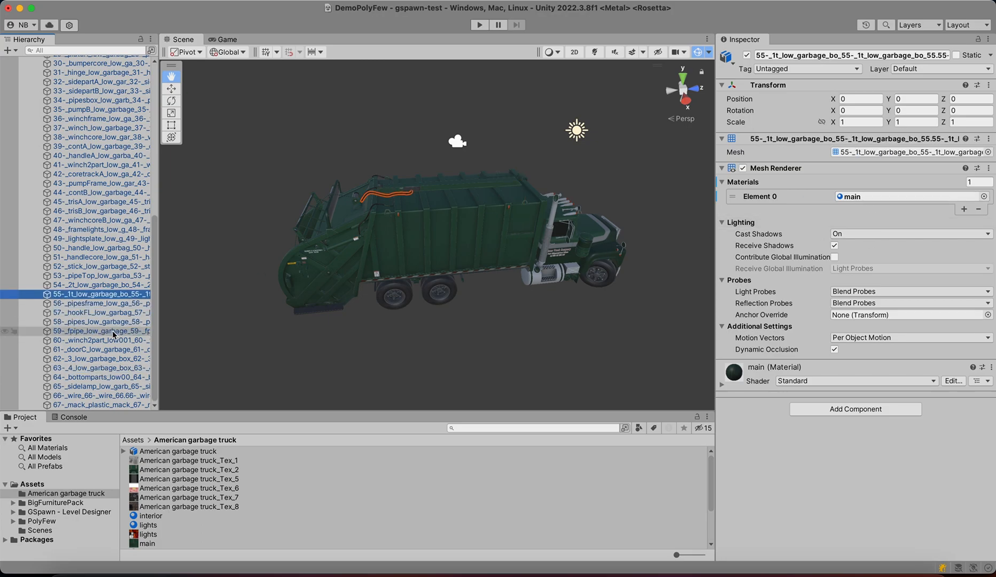
key("Up")
key("Up")
key("Up")
key("Up")
key("Up")
key("Up")
key("Up")
key("Up")
key("Up")
key("Up")
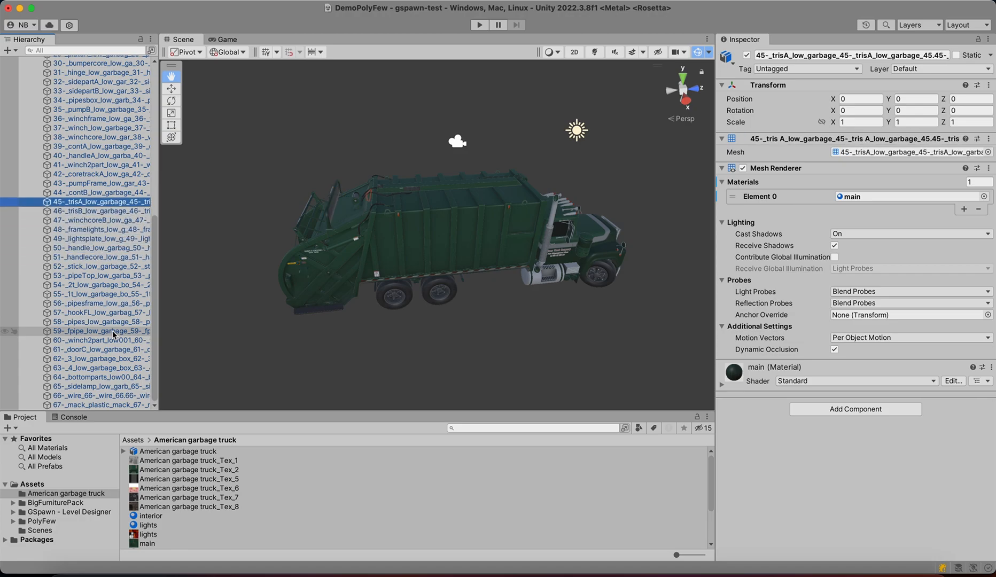
key("Up")
key("Up")
key("Up")
key("Up")
key("Up")
key("Up")
key("Up")
key("Up")
key("Up")
key("Up")
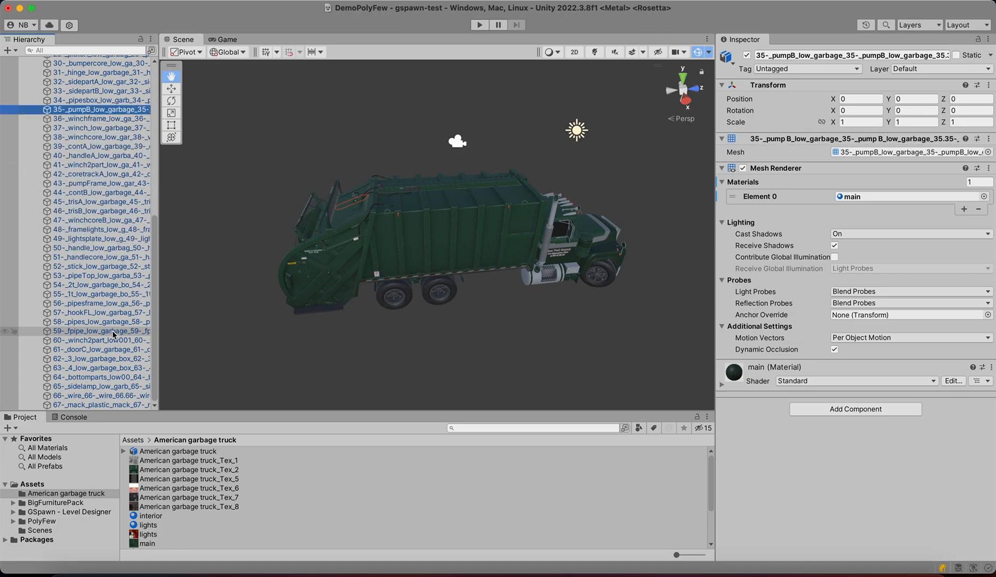
key("Up")
key("Up")
key("Up")
key("Up")
key("Up")
key("Up")
key("Up")
key("Up")
key("Up")
key("Up")
key("Up")
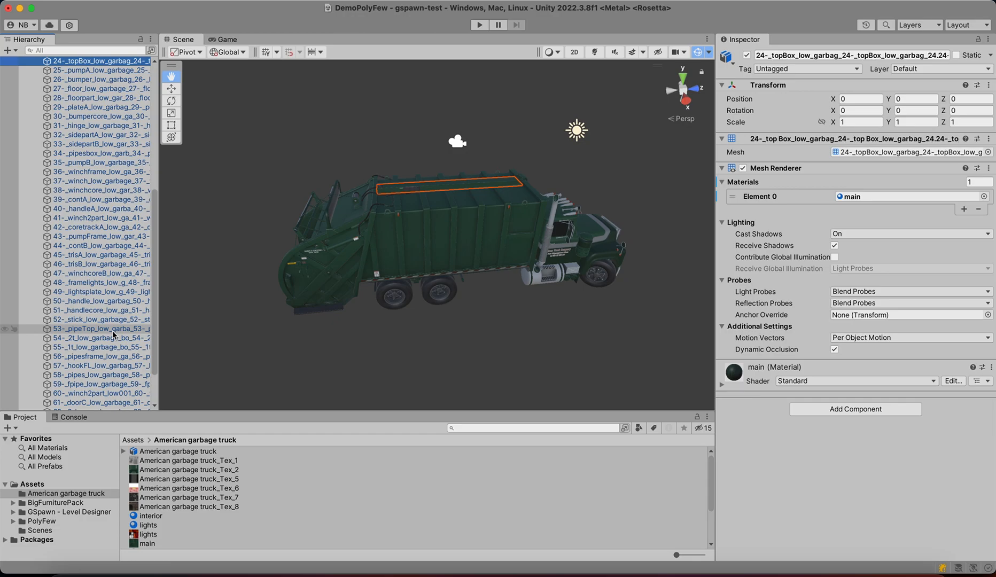
key("Up")
key("Up")
key("Up")
key("Up")
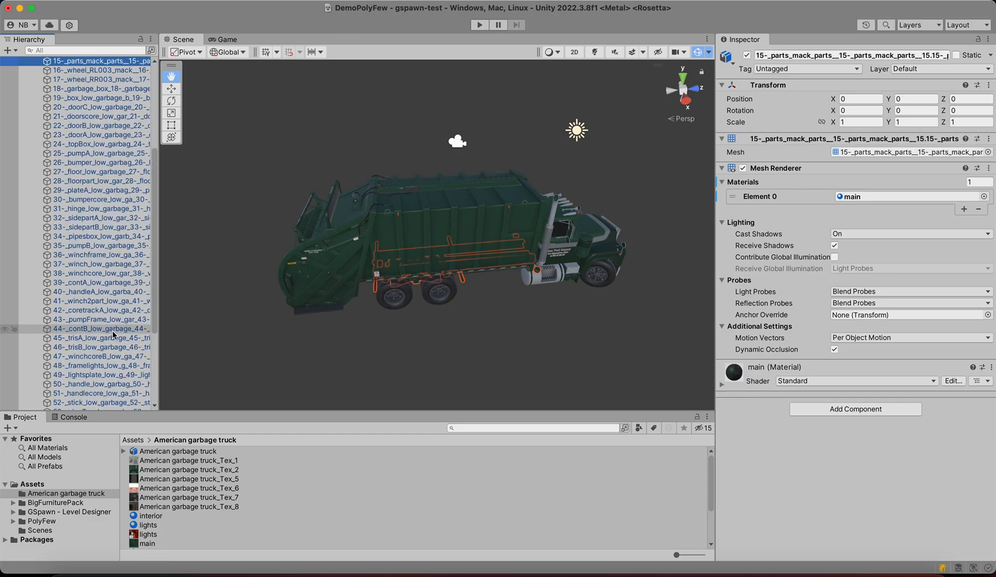
- Compare the outlines and materials of the remaining parts, including the cabin, licence plates, interior, glass and front wheel
key("Down")
key("Down")
key("Up")
key("Up")
key("Up")
key("Up")
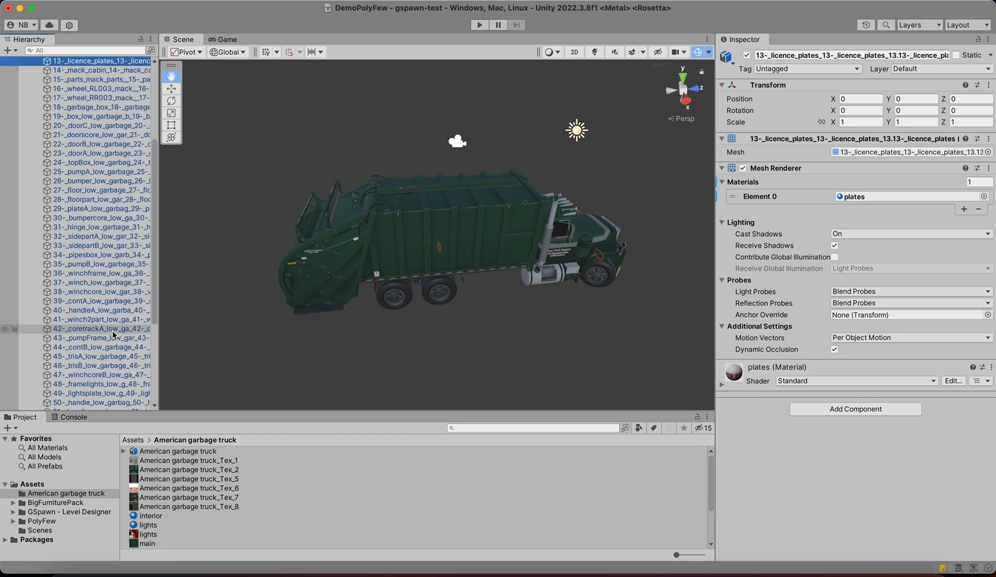
key("Down")
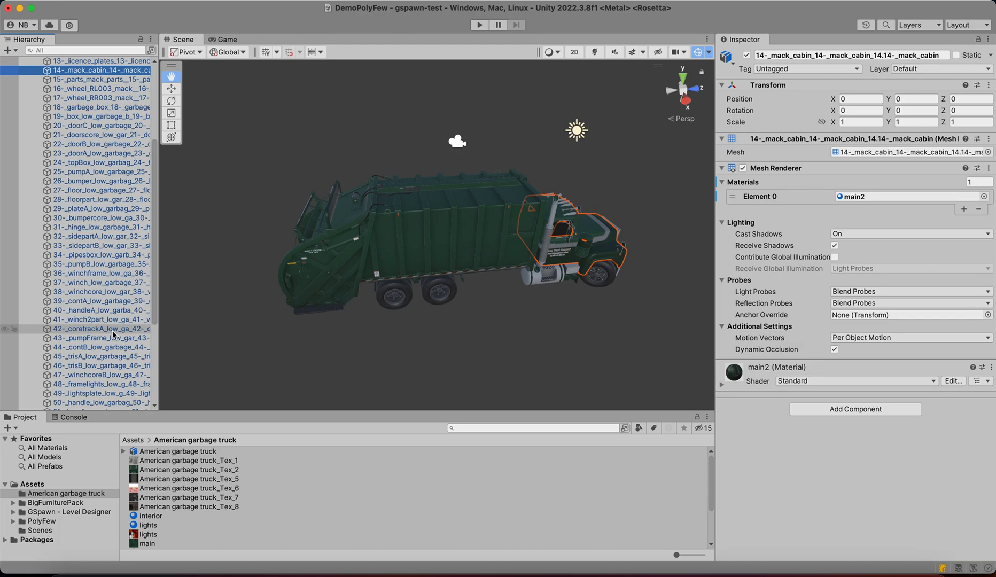
key("Up")
key("Up")
key("Up")
key("Down")
key("Down")
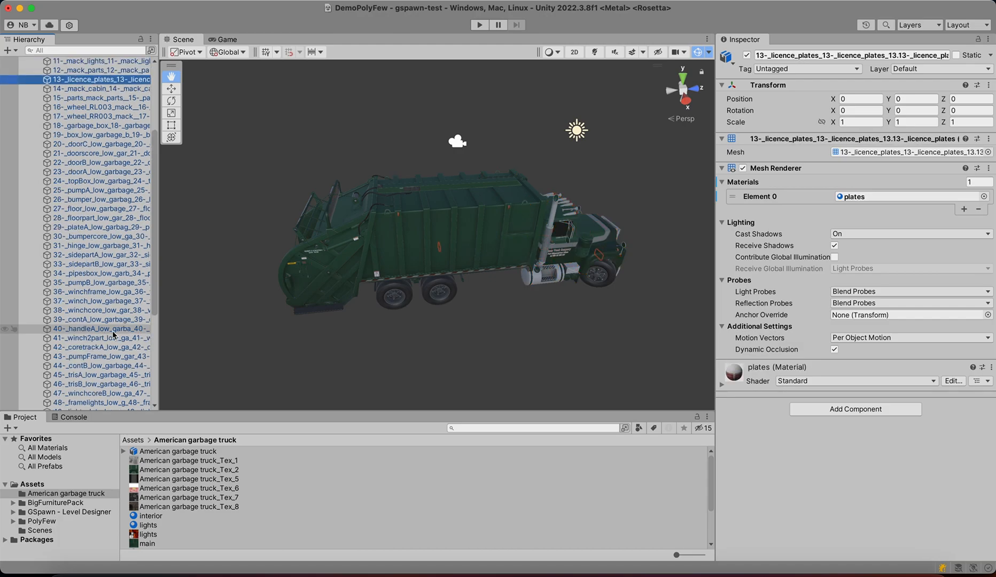
key("Up")
key("Up")
key("Up")
key("Up")
key("Up")
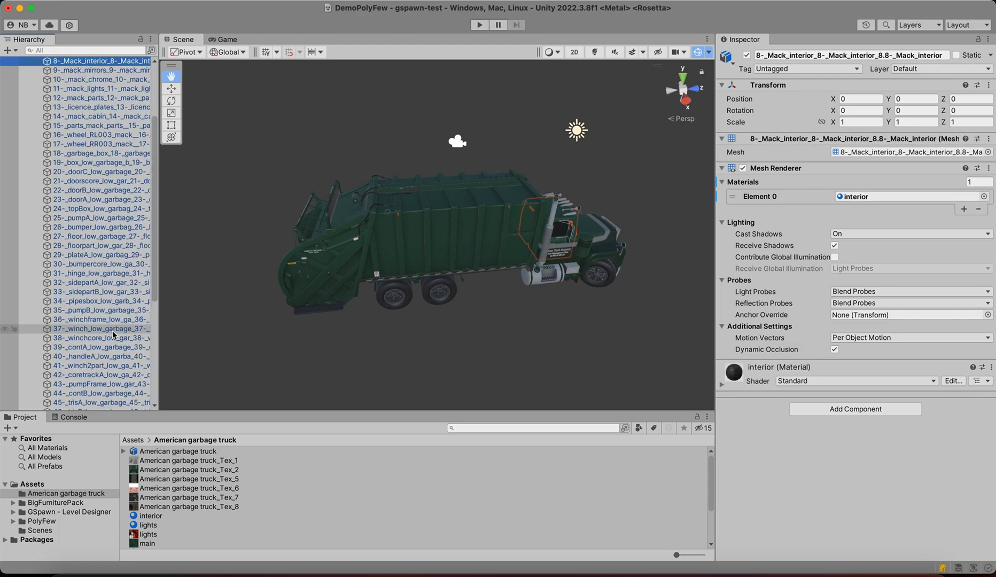
key("Down")
key("Down")
key("Up")
key("Up")
key("Up")
key("Up")
key("Up")
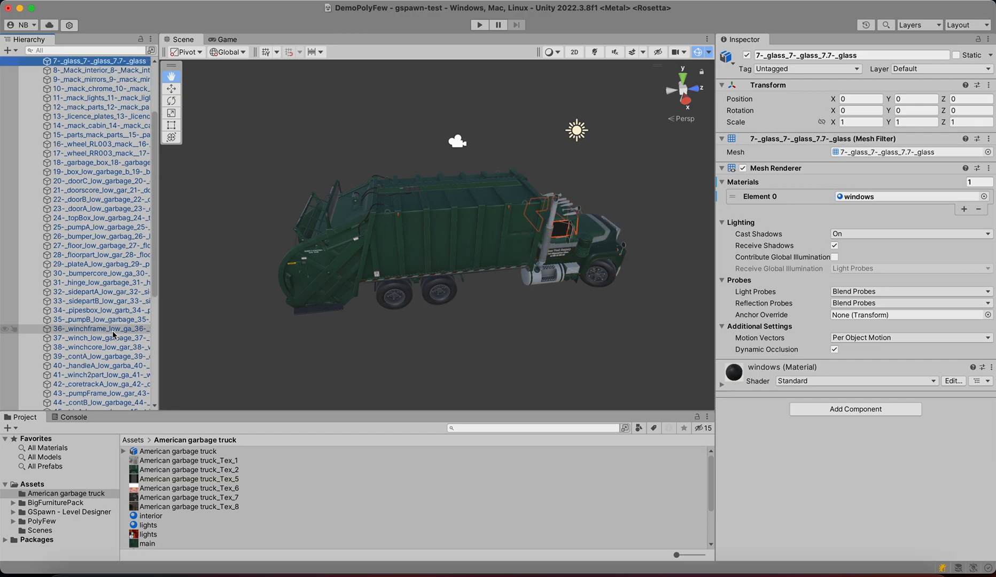
key("Up")
key("Up")
key("Up")
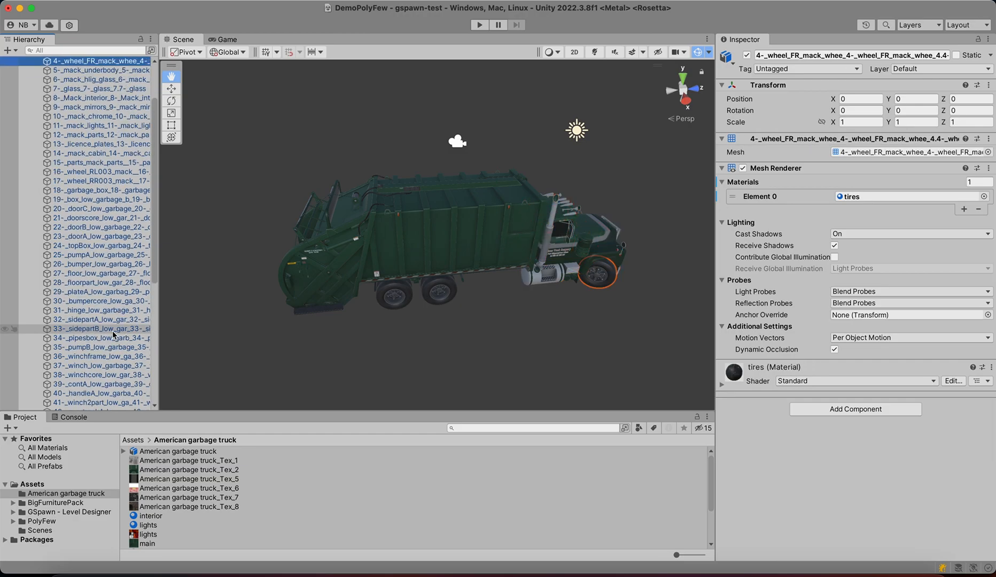
key("Up")
key("Up")
key("Up")
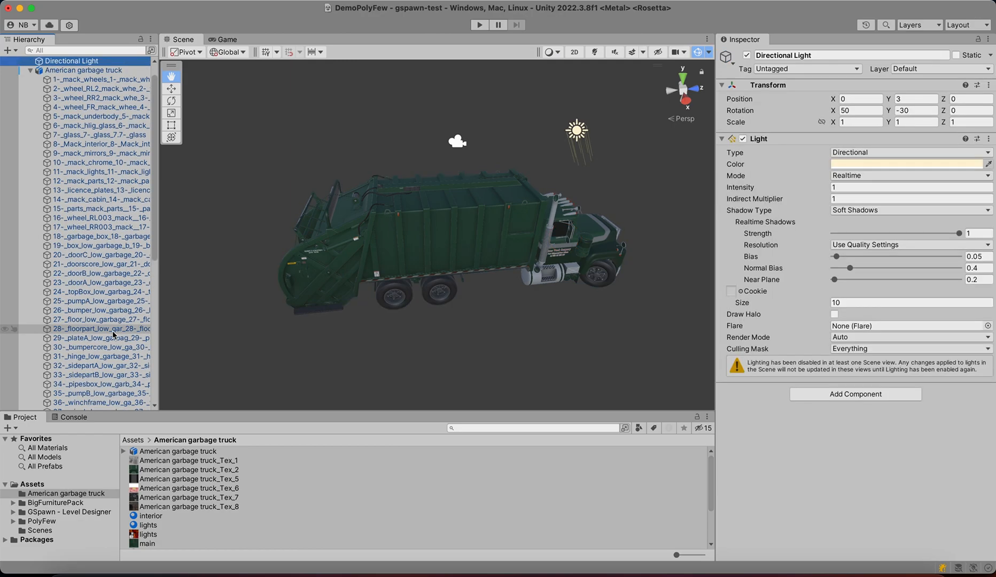
- Find the 8-_Mack_interior part by filtering the hierarchy for "interio", focus on it and clear the filter
left_click(77, 50)
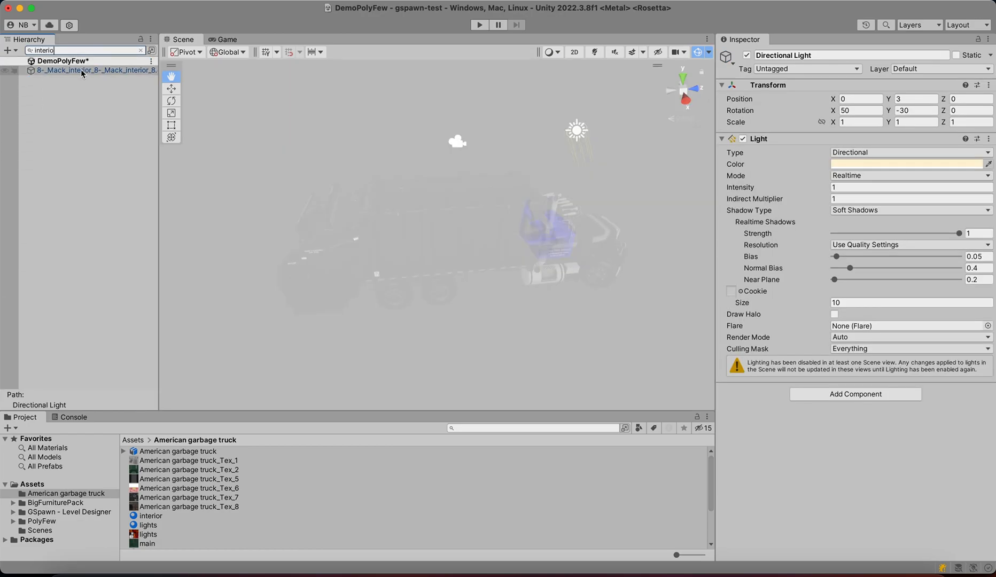
double_click(80, 70)
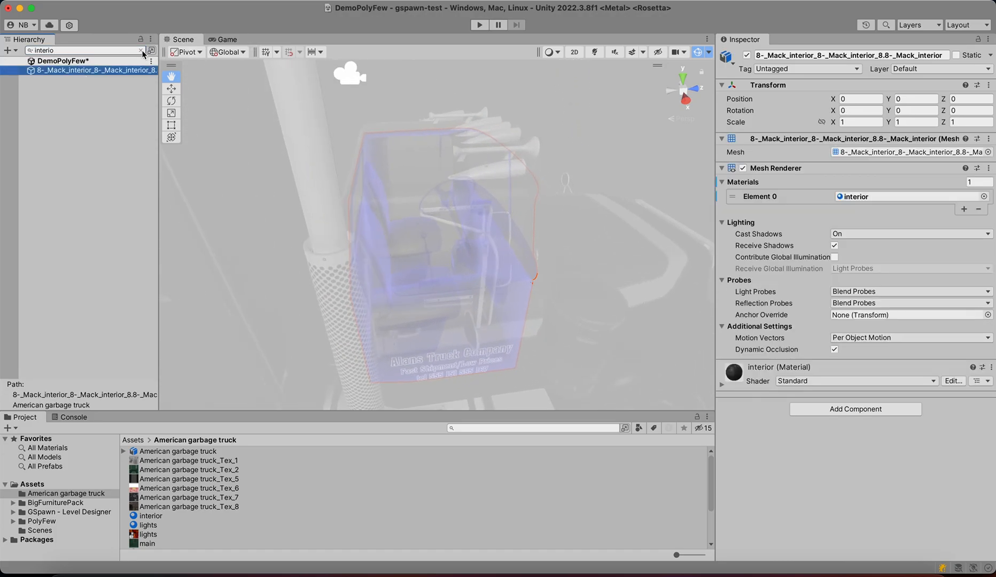
left_click(140, 50)
- Examine the truck's cab interior up close from several angles, then view the whole truck from its other side
scroll(409, 217, "up", 10)
scroll(416, 223, "up", 5)
left_click_drag(416, 223, 624, 260, "alt")
scroll(484, 227, "up", 5)
left_click_drag(483, 227, 407, 234, "alt")
scroll(407, 234, "down", 8)
scroll(407, 234, "down", 15)
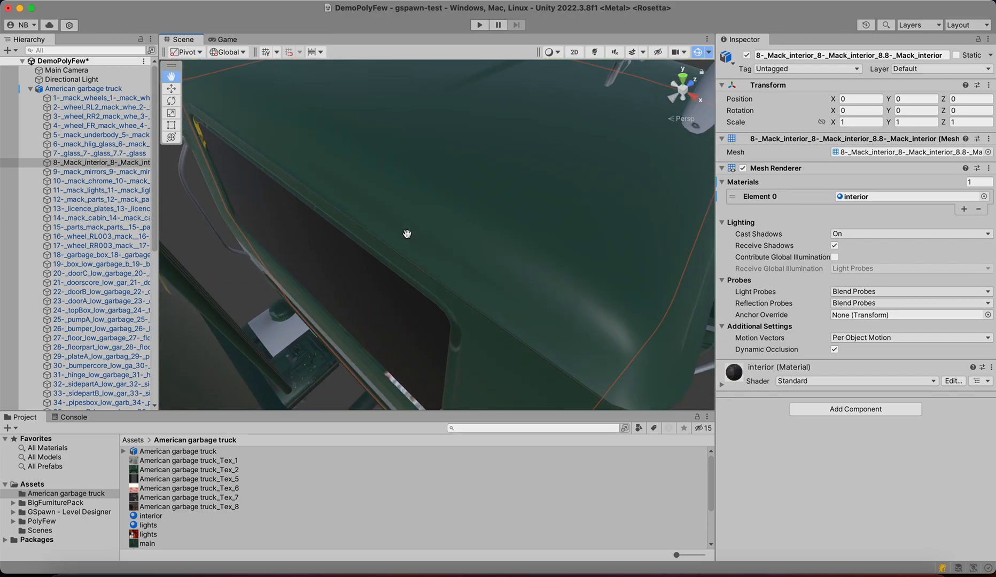
left_click_drag(381, 279, 504, 238, "alt")
scroll(453, 244, "up", 5)
scroll(452, 243, "up", 2)
scroll(418, 245, "down", 3)
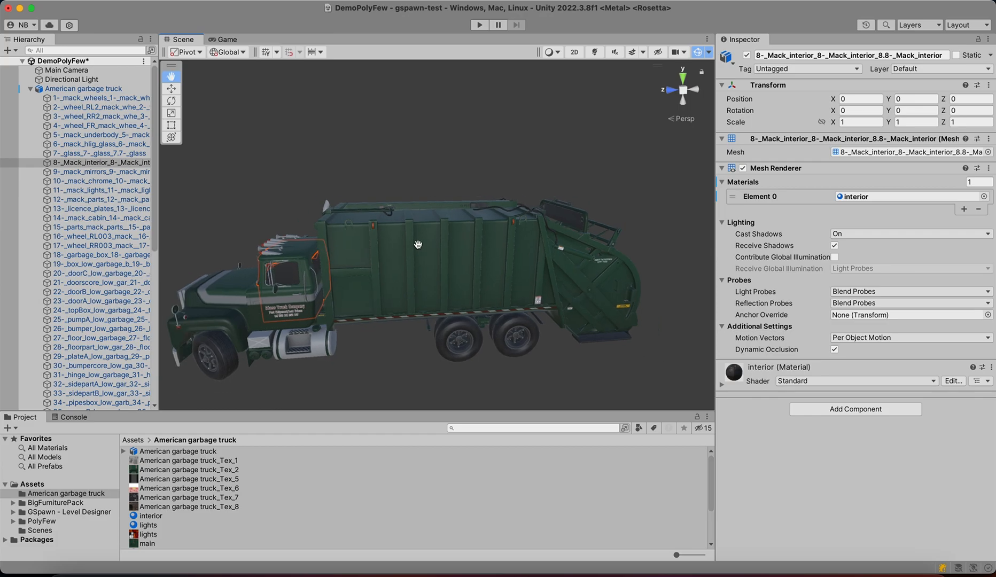
- Run the scene in the Game view to check its rendering statistics, then stop playback
left_click(230, 41)
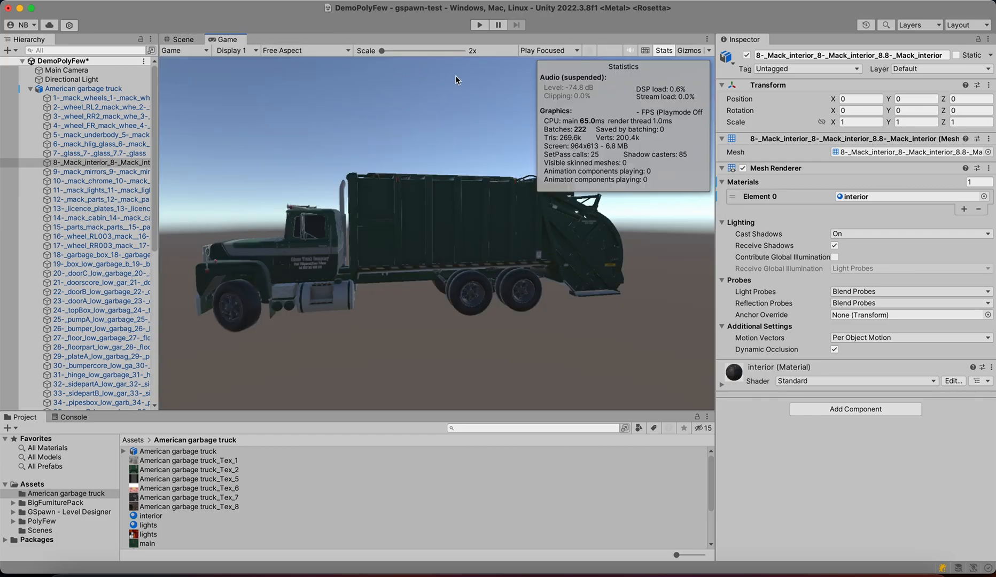
left_click(481, 26)
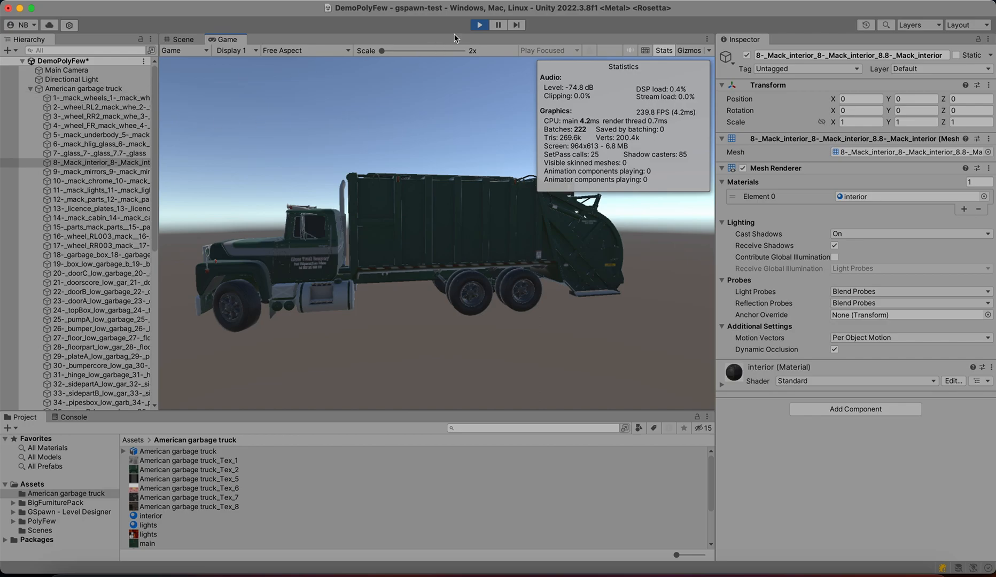
left_click(480, 25)
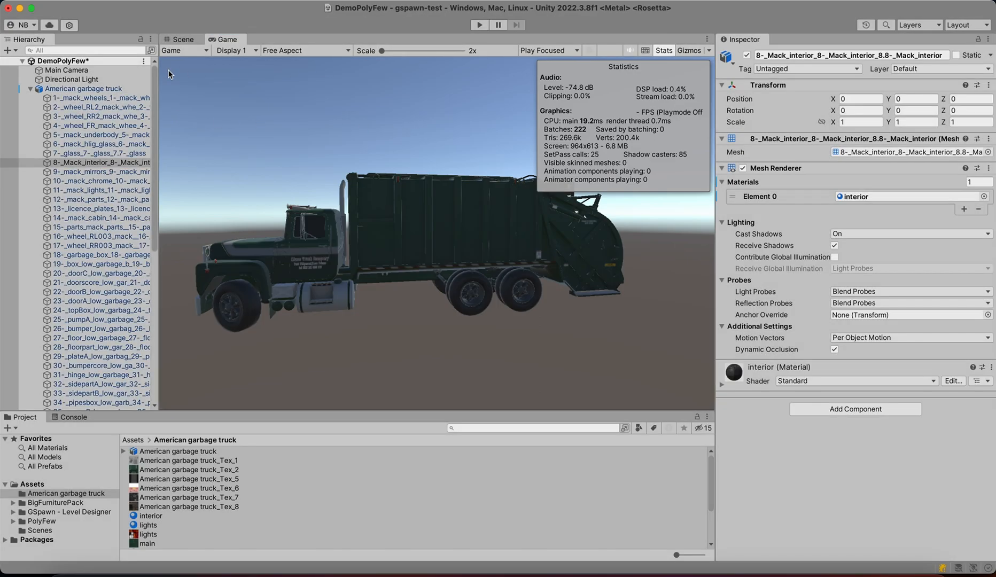
- Select the truck's 1-_mack_wheels part and review the full list of separate child meshes in the hierarchy
left_click(102, 98)
scroll(101, 252, "down", 3)
scroll(102, 252, "down", 20)
scroll(108, 337, "up", 20)
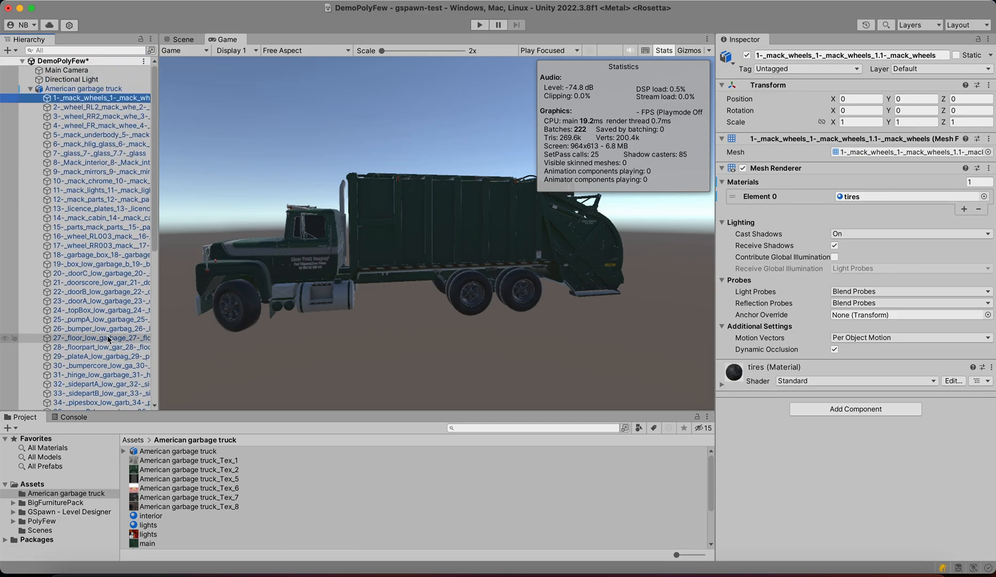
scroll(106, 336, "down", 15)
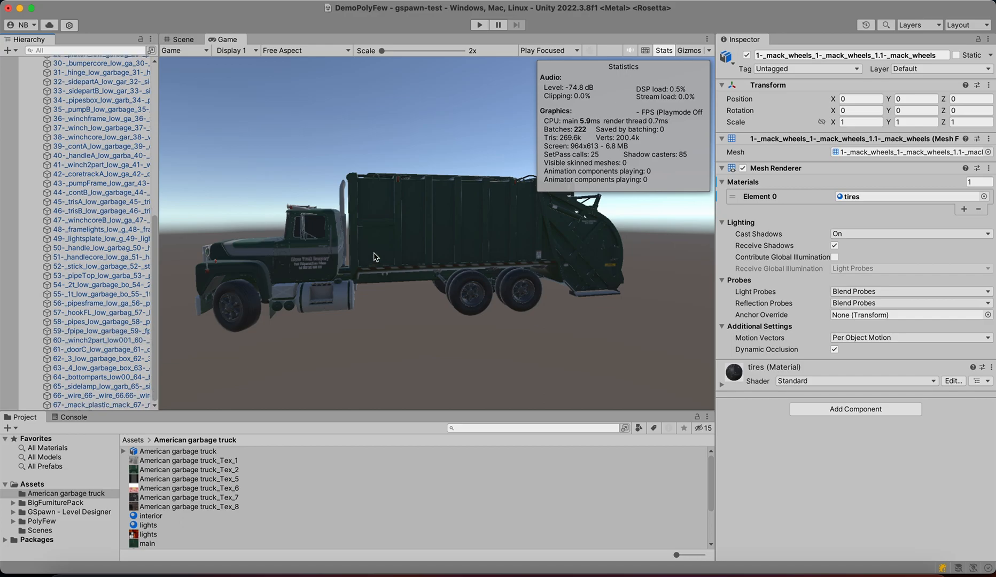
scroll(147, 262, "up", 20)
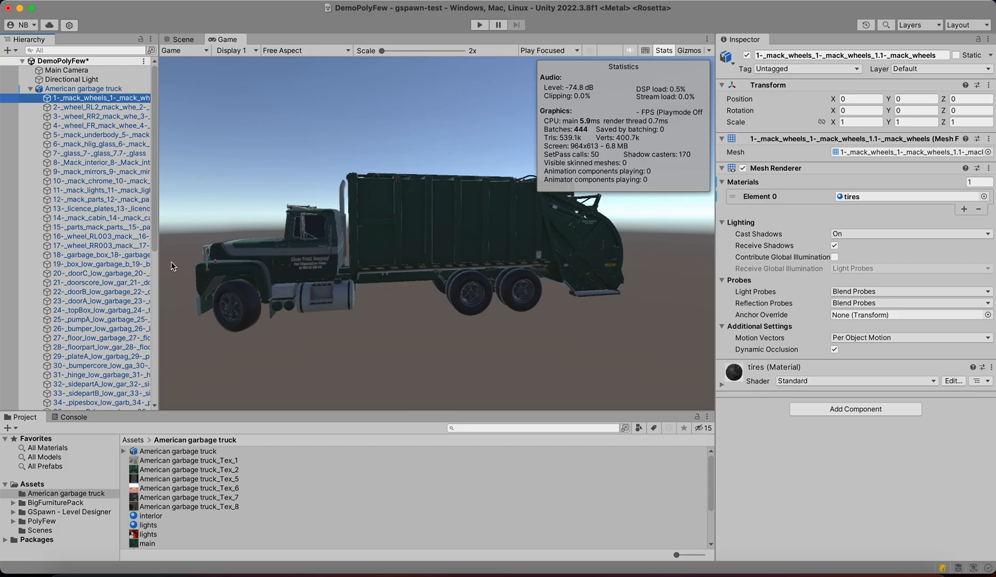
- Select the American garbage truck root object and return to the Scene view
left_click(104, 144)
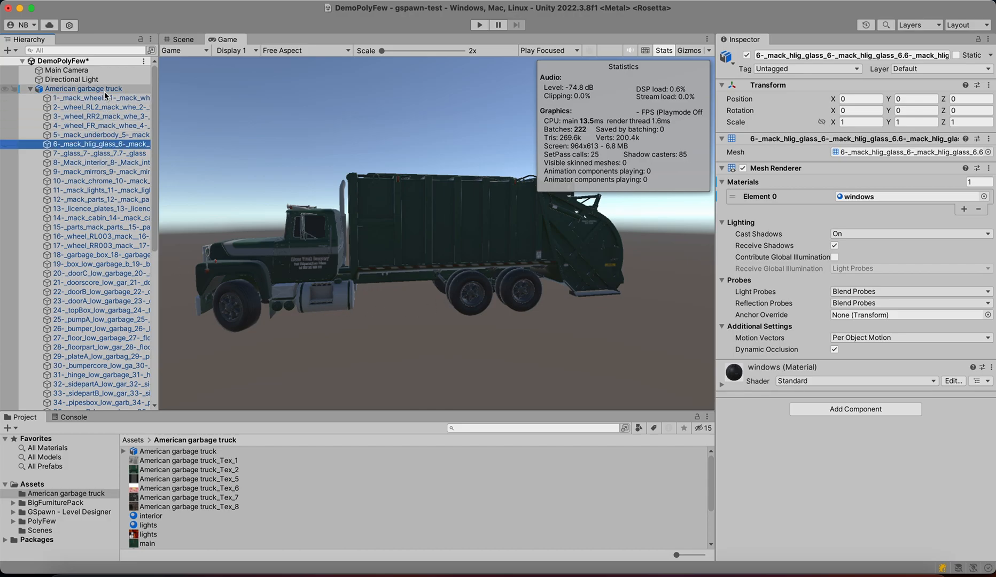
left_click(104, 89)
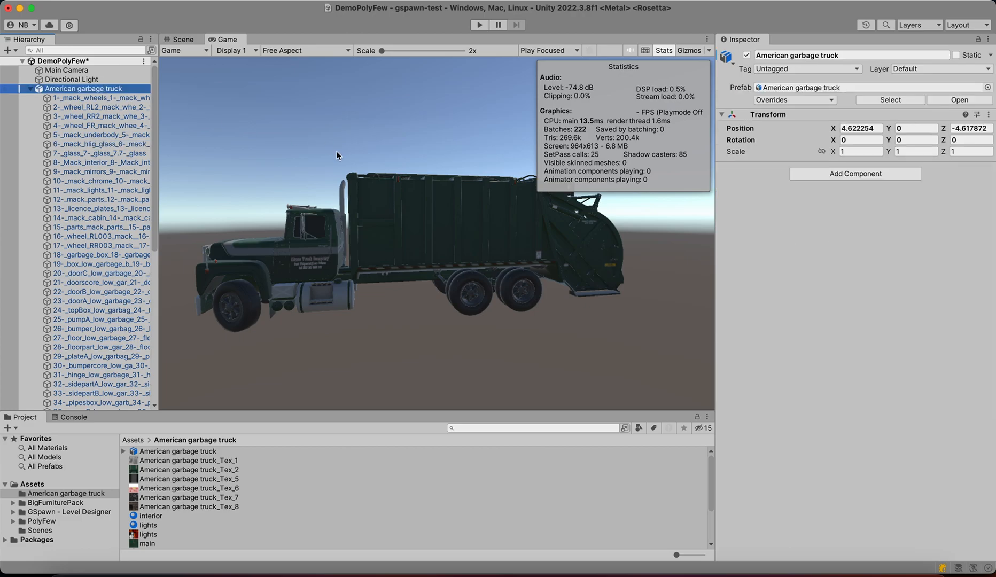
left_click(314, 232)
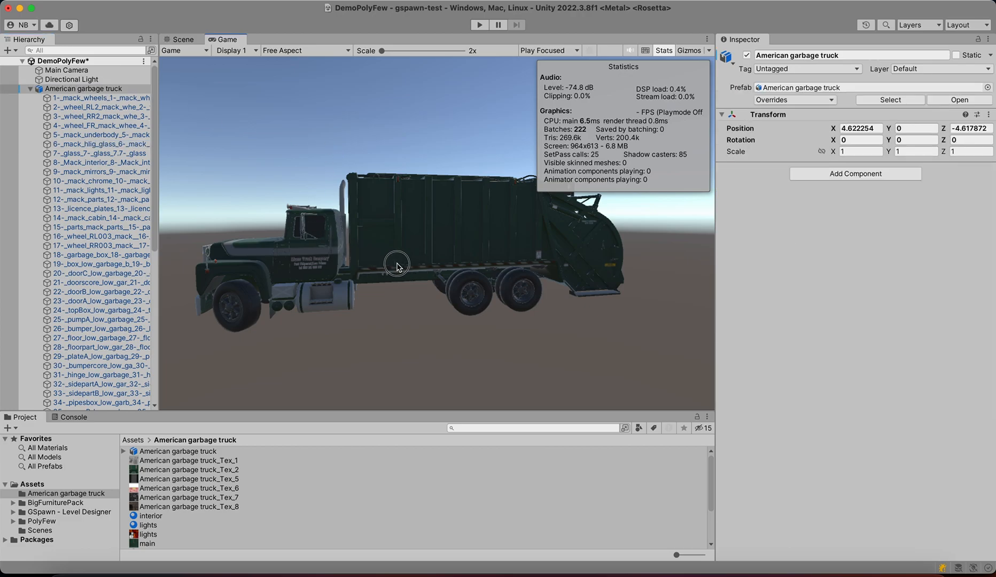
left_click(184, 39)
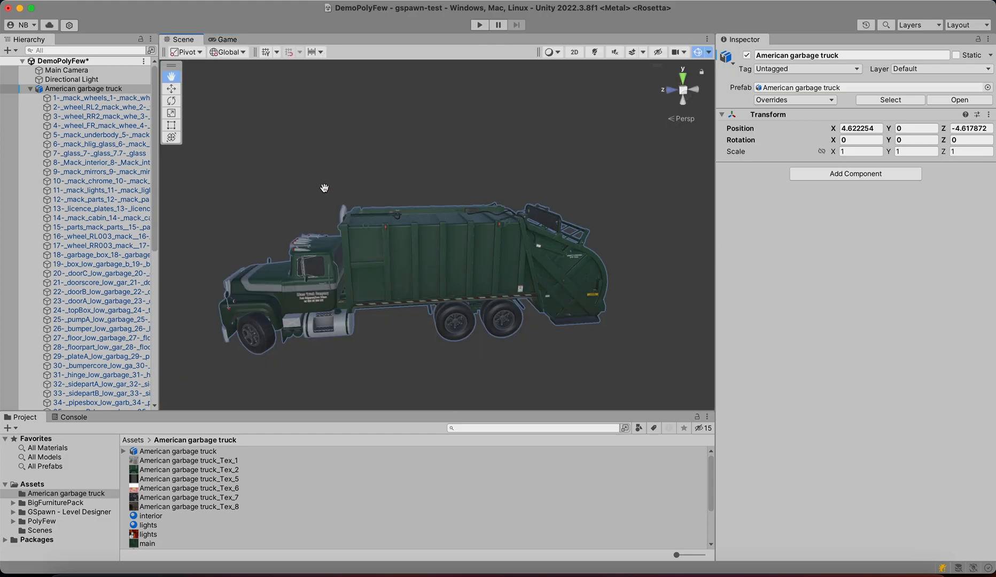
- Collapse the American garbage truck's child list and add the Poly Few component to the root object
left_click_drag(370, 246, 522, 229, "alt")
scroll(445, 253, "down", 5)
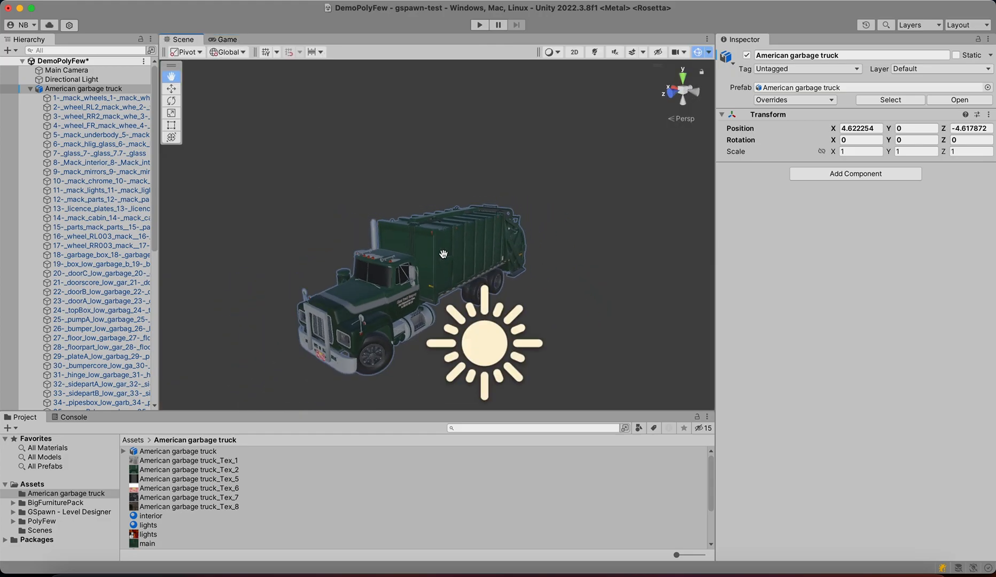
left_click(125, 87)
key("Left")
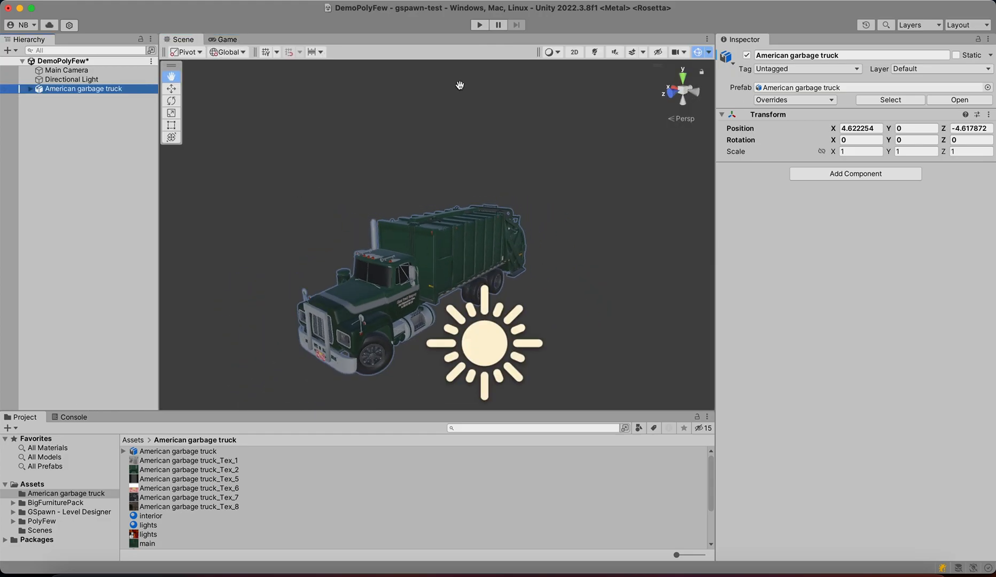
left_click(879, 171)
type("polyf")
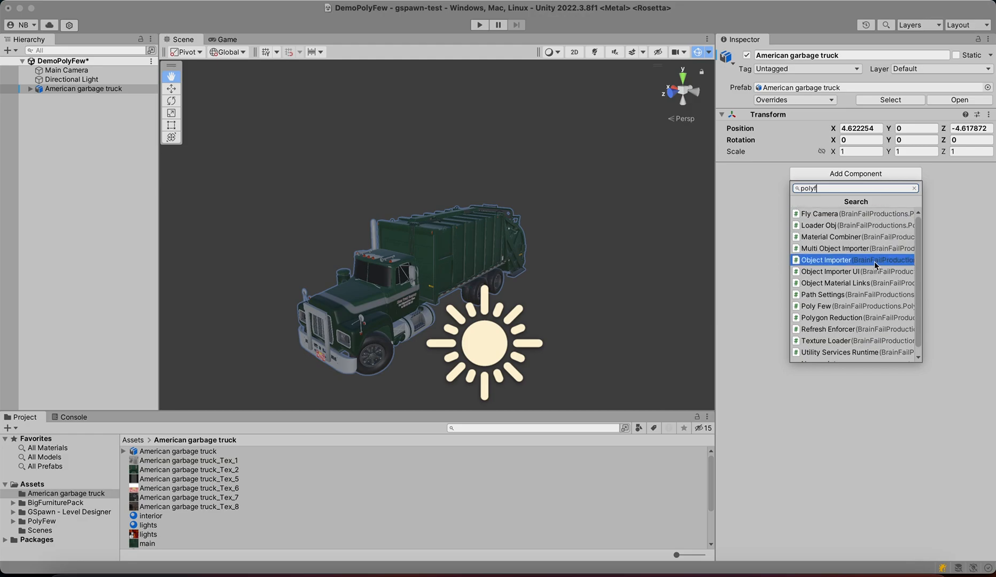
left_click(887, 306)
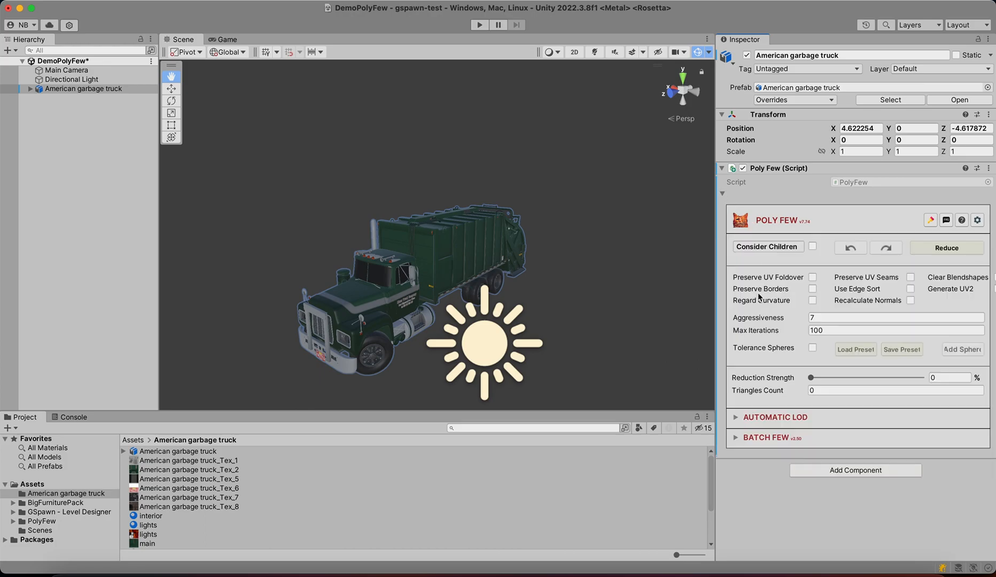
- Combine the garbage truck's meshes with Batch Few using Static Only as the combine target, and save the DemoPolyFew scene
left_click(735, 438)
scroll(735, 436, "down", 5)
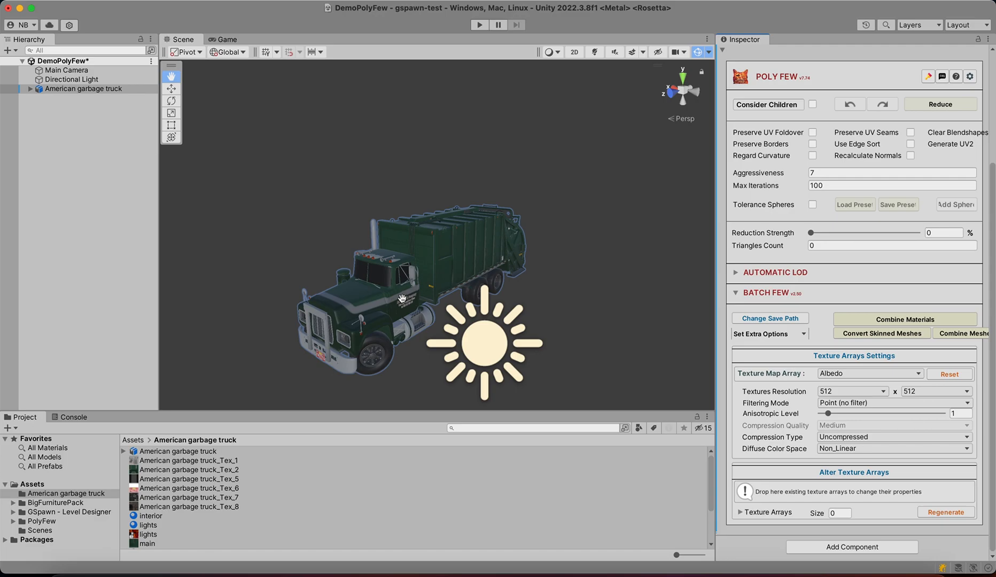
left_click(133, 89)
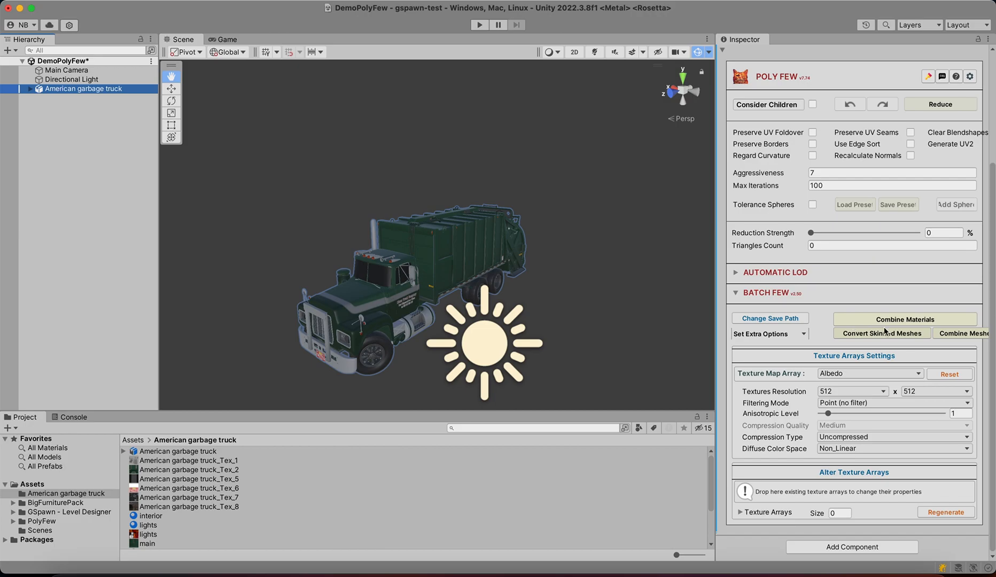
left_click(954, 334)
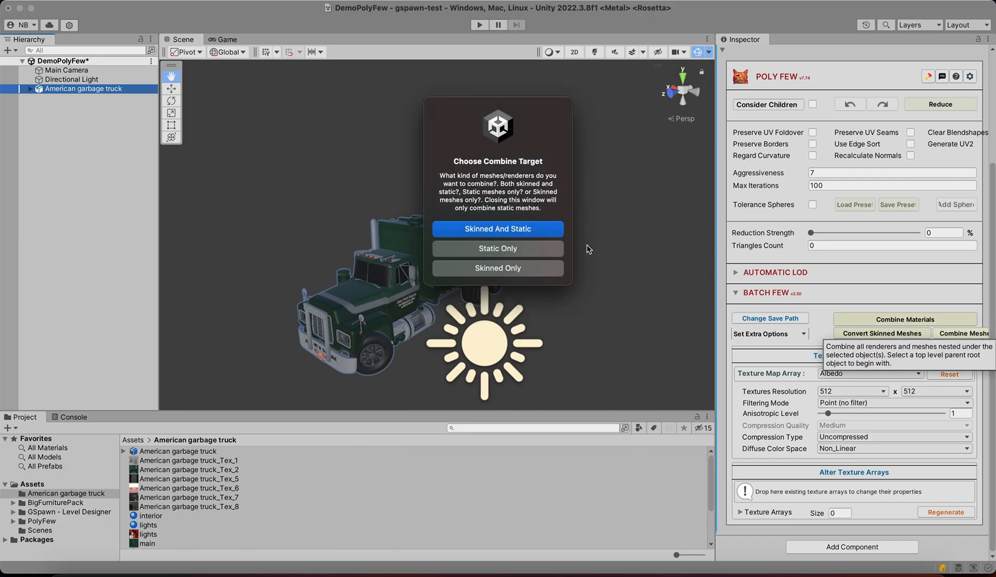
left_click(523, 254)
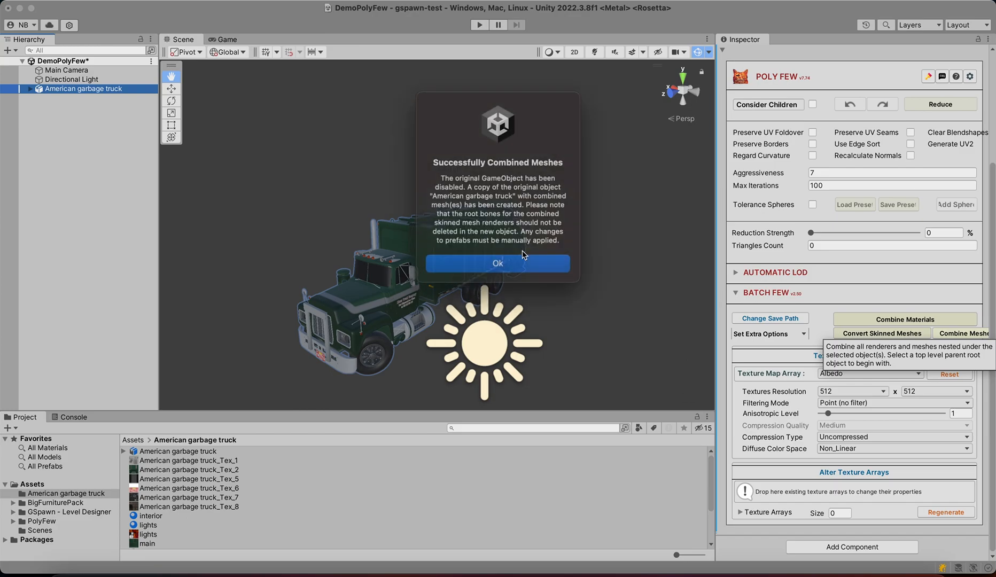
left_click(494, 259)
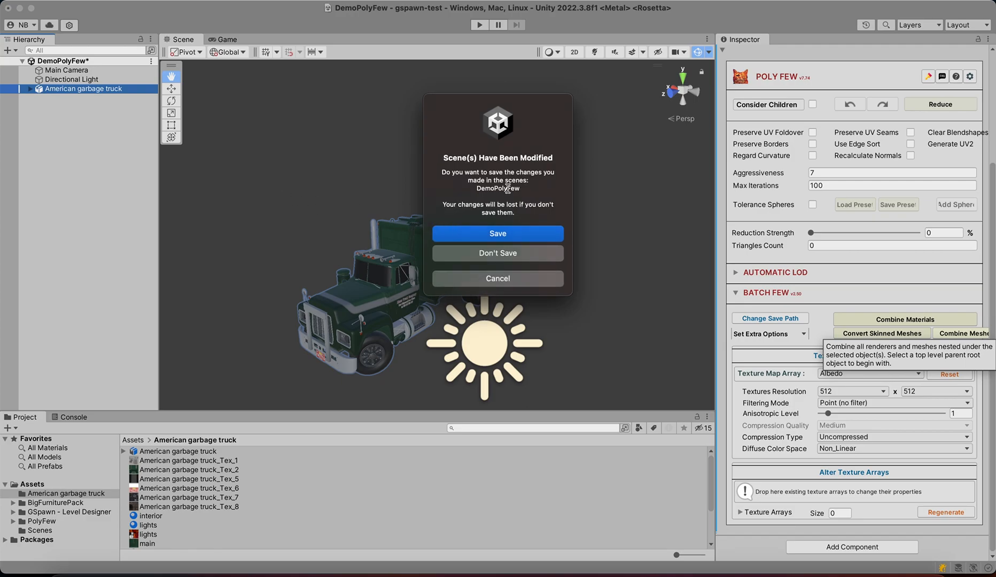
left_click(487, 236)
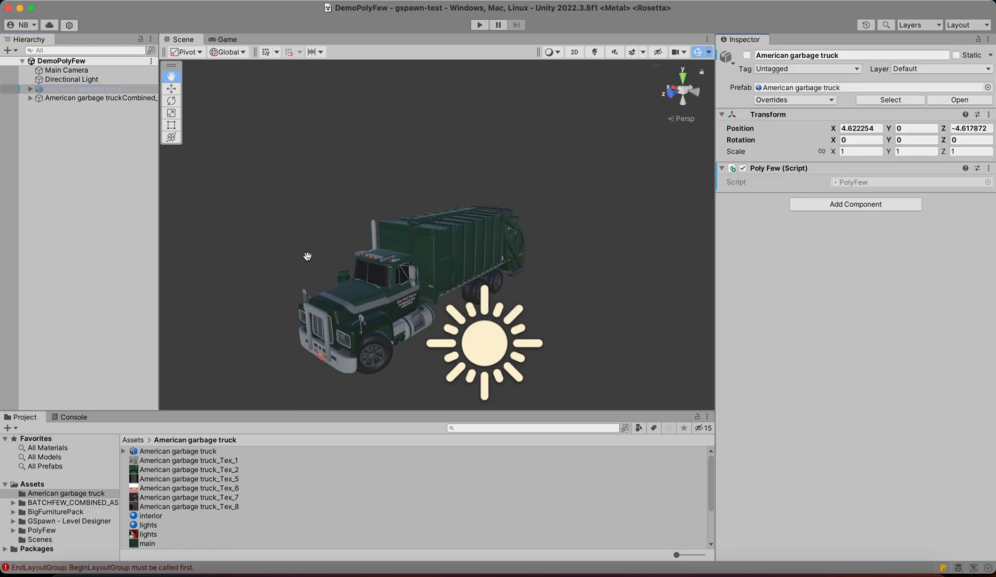
- Open the American_garbage_truck_combined_static mesh asset in the BATCHFEW_COMBINED_ASSETS folder and examine its vertices, submeshes and preview
left_click(45, 502)
key("Right")
key("Down")
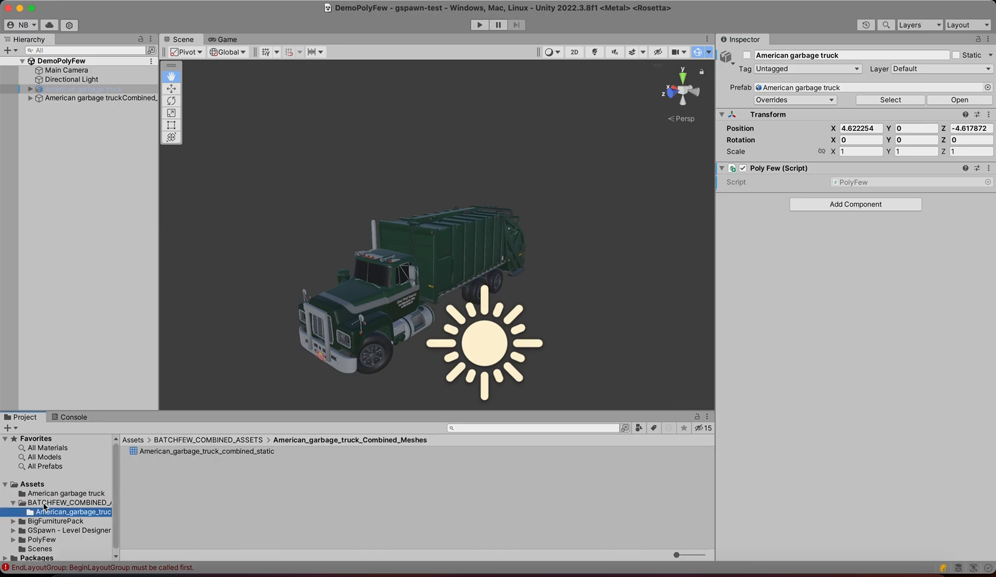
left_click(203, 453)
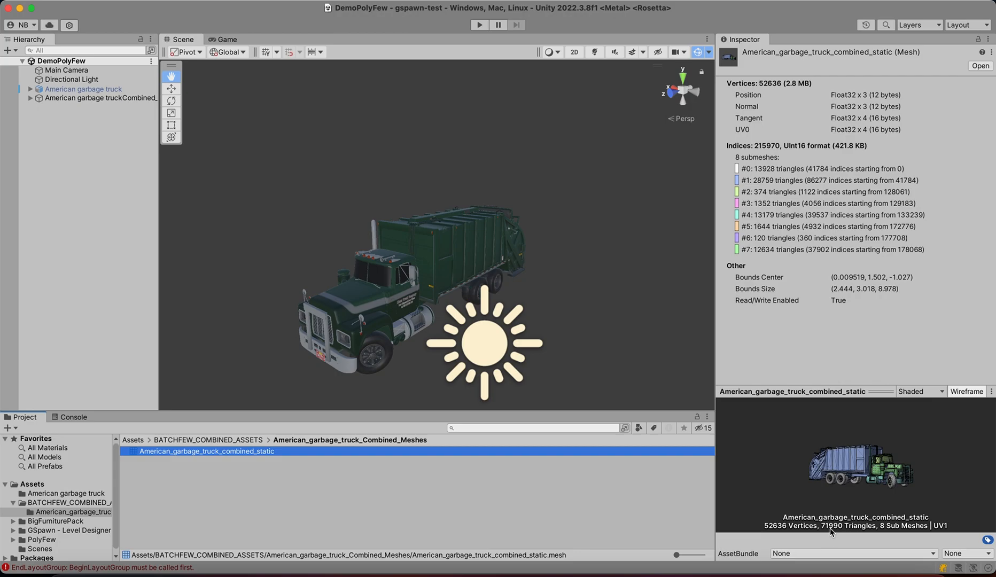
mouse_move(876, 484)
left_mouse_down()
mouse_move(788, 498)
mouse_move(769, 484)
mouse_move(866, 473)
mouse_move(935, 484)
mouse_move(795, 513)
mouse_move(767, 463)
mouse_move(799, 470)
mouse_move(823, 503)
mouse_move(882, 481)
left_mouse_up()
- Expand the combined truck object and its bones holder, and examine the child objects down to 17-_wheel_RR003_mack
left_click(126, 99)
key("Right")
key("Right")
key("Down")
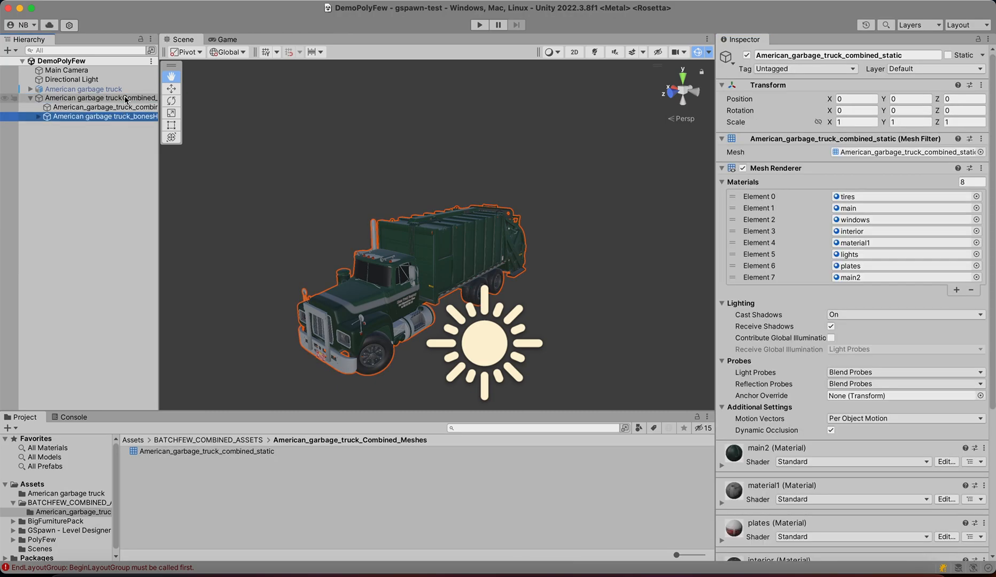
key("Right")
key("Down")
key("Down")
key("Down")
key("Down")
key("Down")
key("Down")
key("Down")
key("Down")
key("Down")
key("Down")
key("Down")
key("Down")
key("Down")
key("Down")
key("Down")
key("Down")
key("Down")
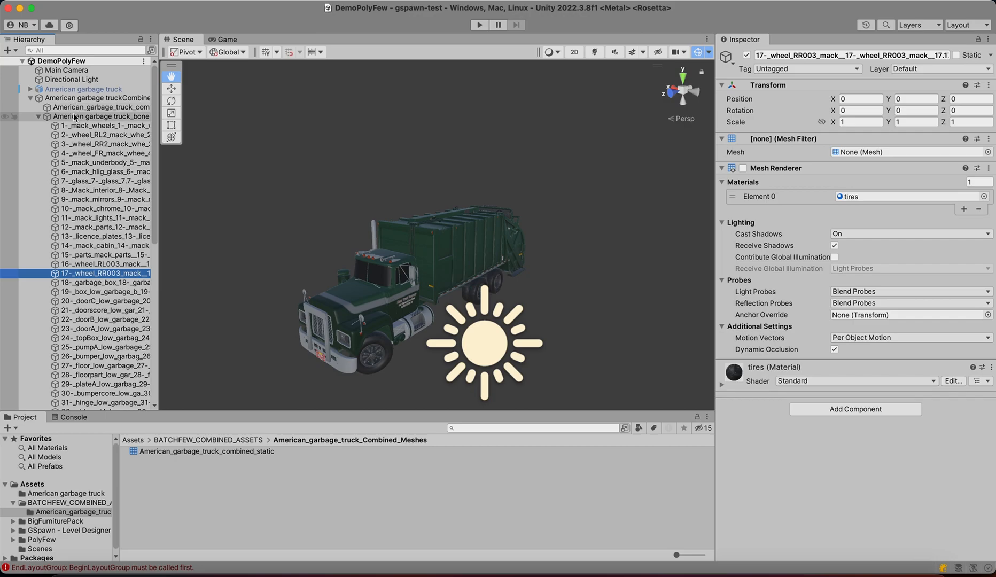
- Delete the bones holder and the combined parent object, keeping the combined static truck mesh at the scene's root level
left_click(74, 117)
key("super+BackSpace")
left_click(96, 108)
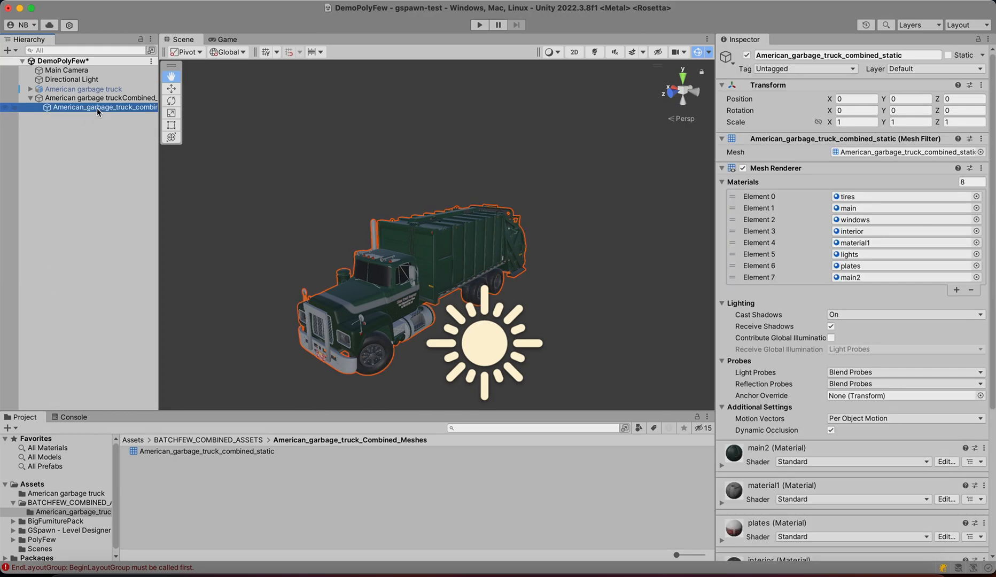
left_click_drag(97, 108, 58, 102)
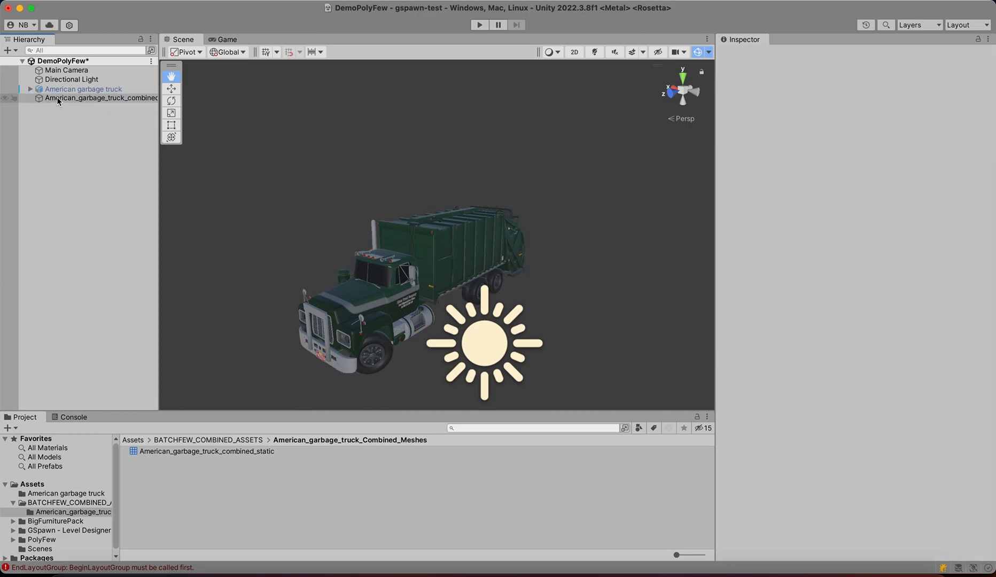
left_click(57, 100)
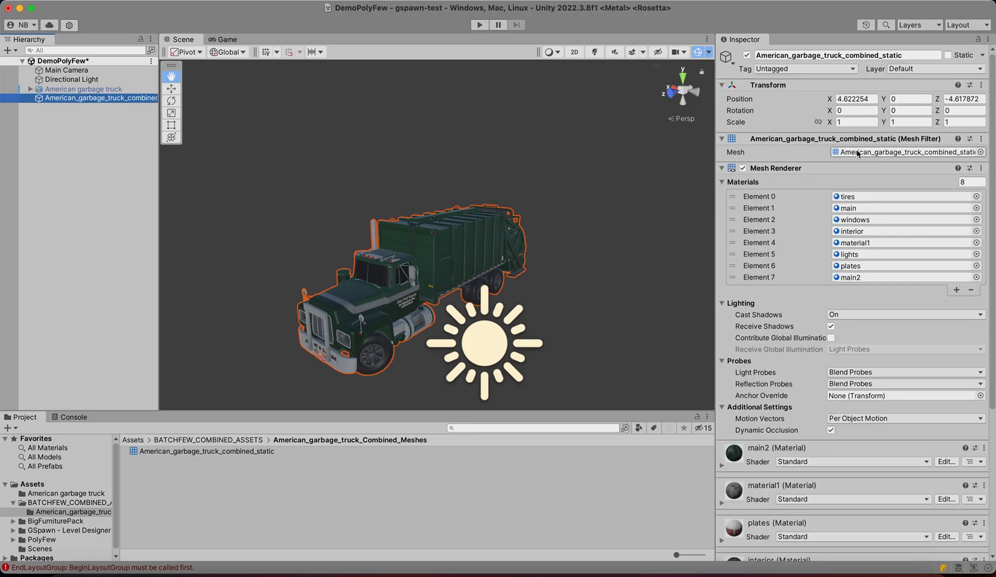
- Examine the combined truck's mesh reference and material list, and collapse its Mesh Renderer settings
left_click(887, 152)
left_click_drag(477, 279, 622, 260, "alt")
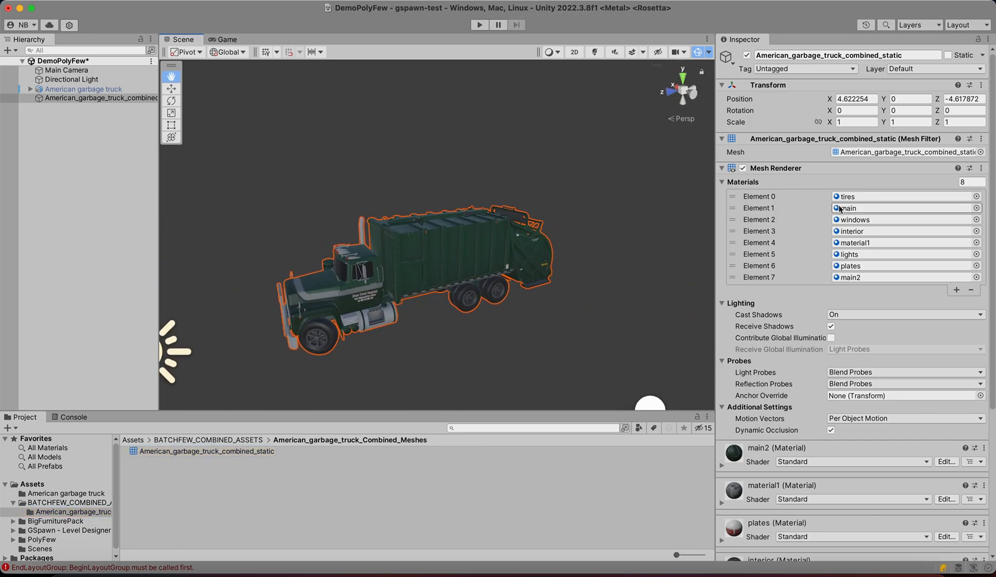
scroll(783, 347, "down", 5)
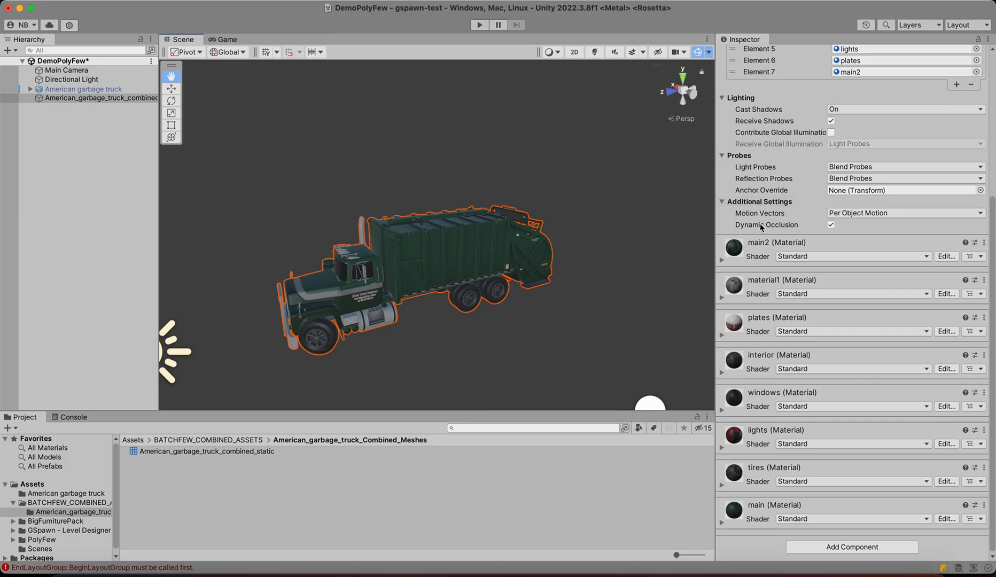
scroll(761, 257, "up", 5)
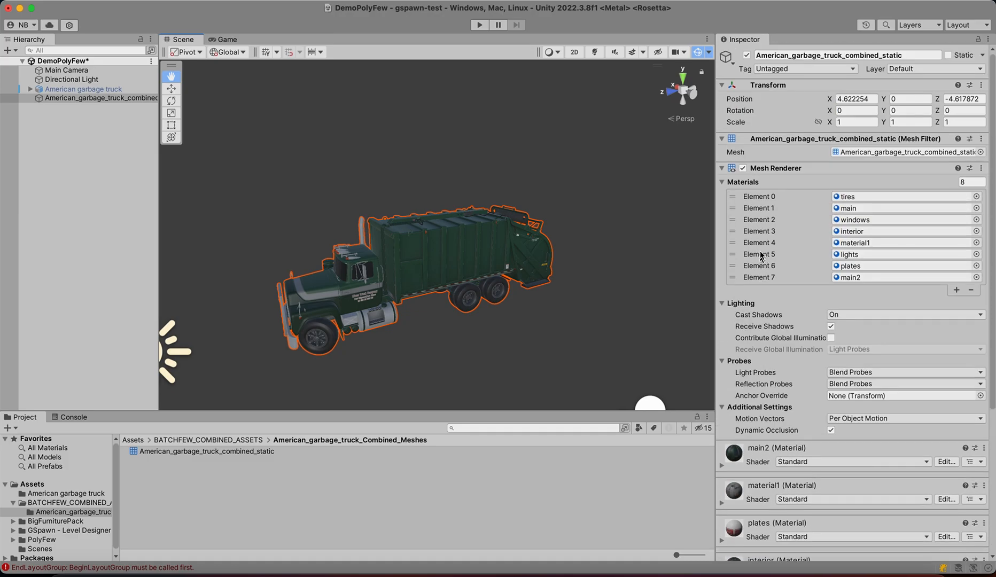
left_click(823, 168)
left_click(99, 88)
left_click(99, 80)
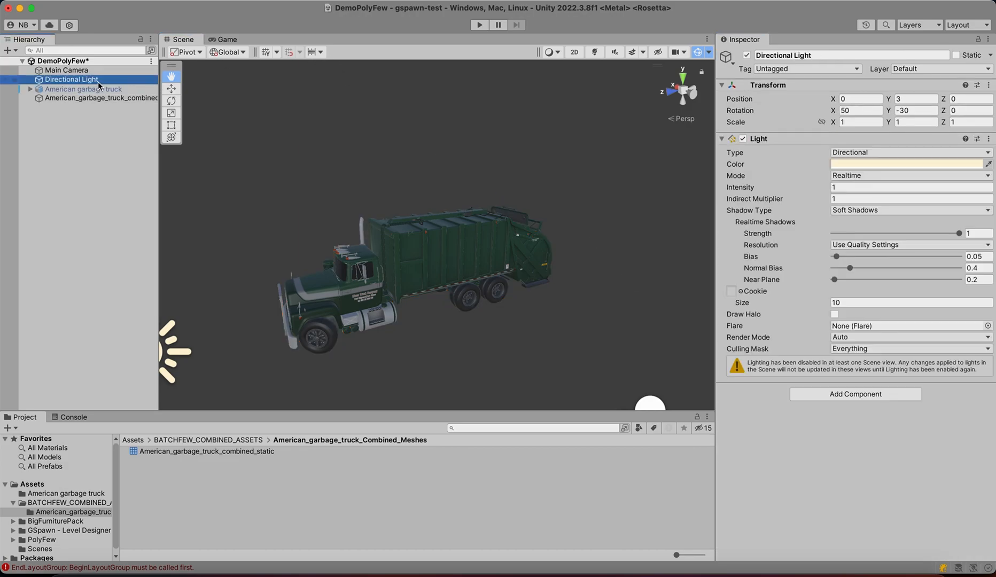
left_click(100, 89)
left_click(107, 97)
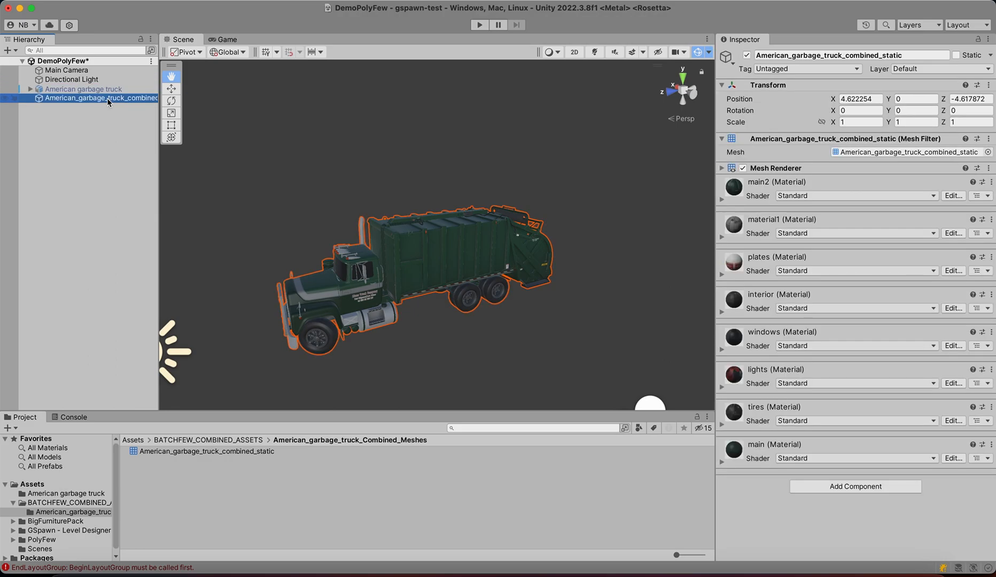
- Play the scene with the combined truck in the Game view to check batches and other rendering statistics, and stop playback
left_click(227, 39)
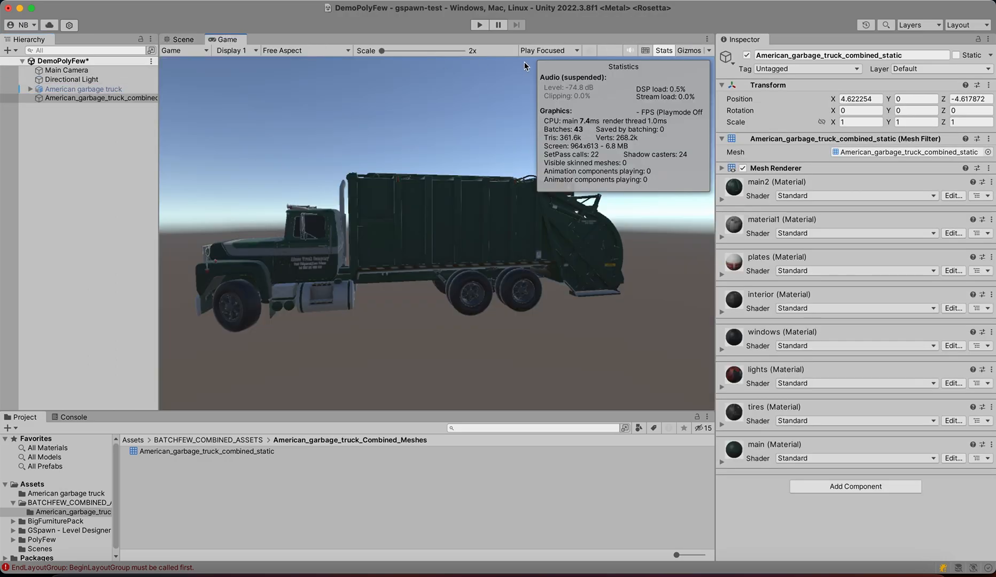
left_click(481, 25)
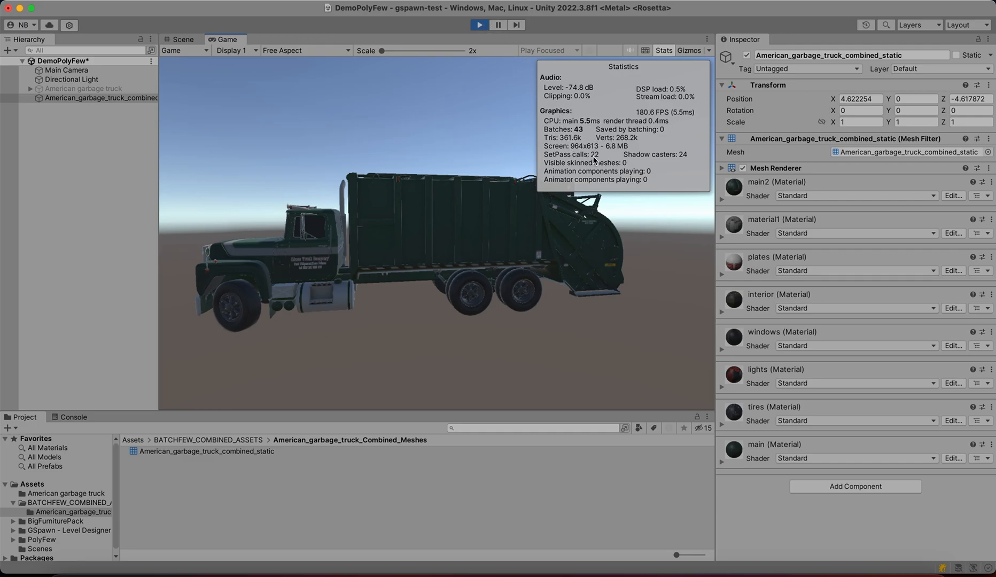
left_click(479, 26)
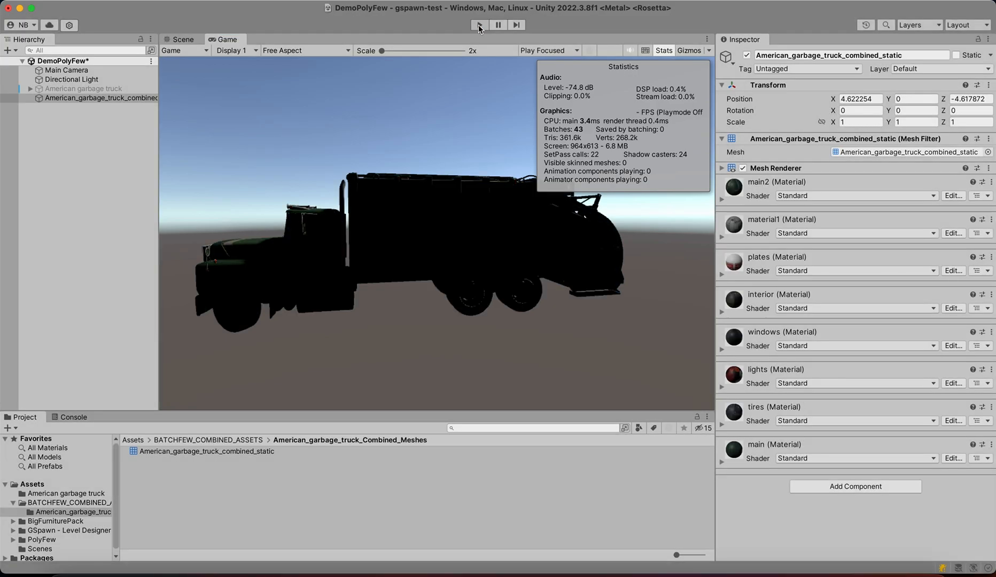
left_click(140, 98)
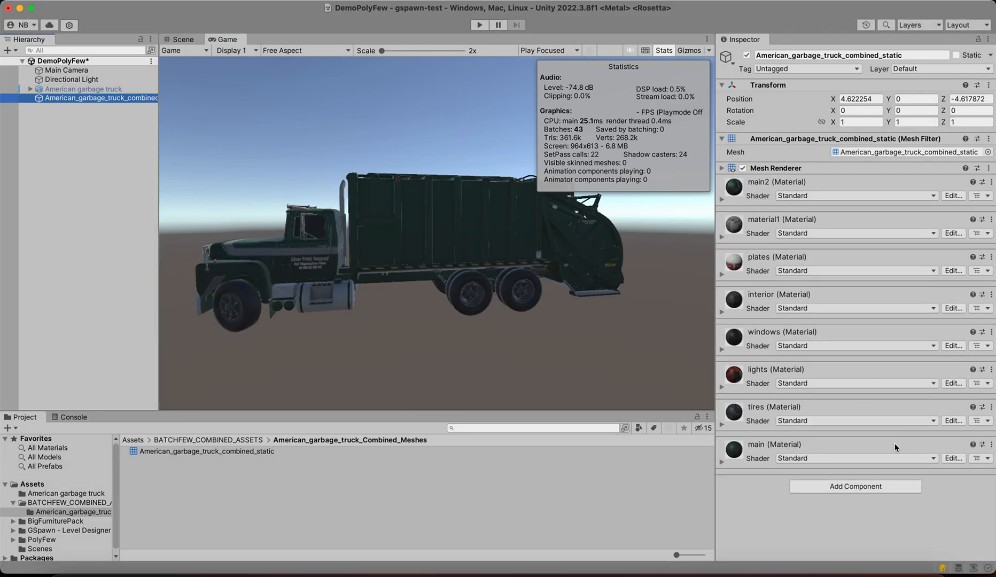
left_click(855, 486)
type("poly")
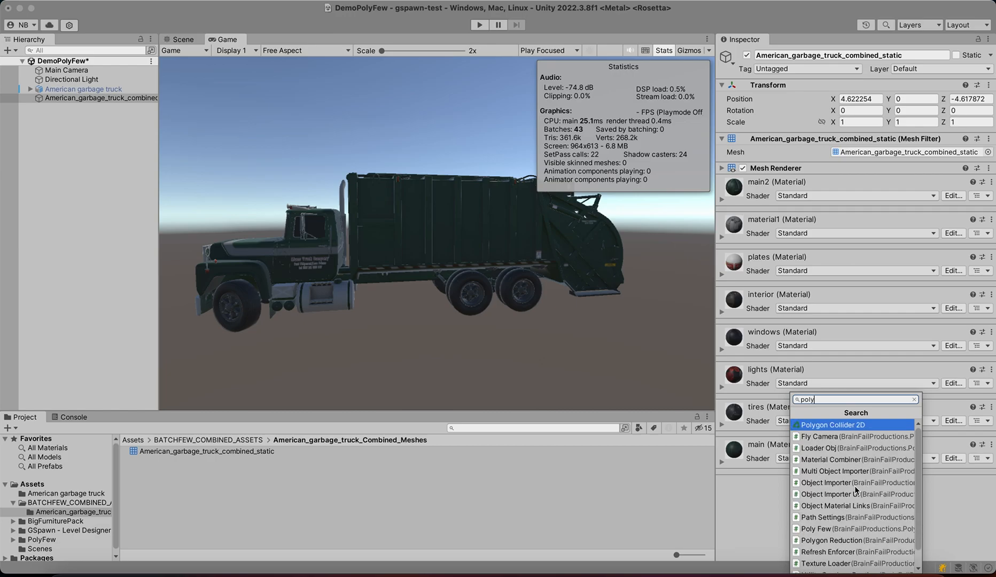
left_click(92, 90)
- Deactivate the combined static truck object and reactivate the original American garbage truck
left_click(98, 98)
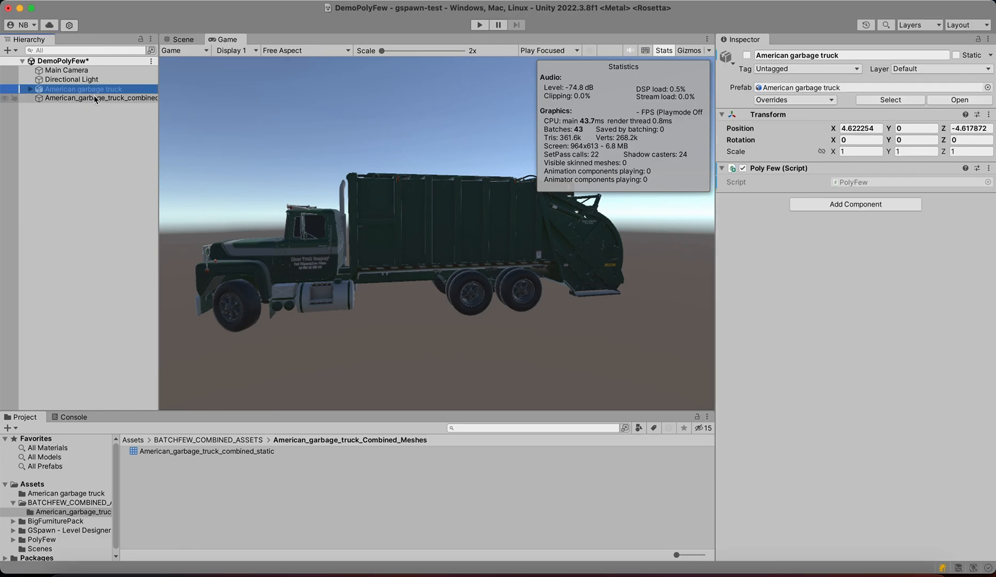
left_click(746, 55)
left_click(95, 90)
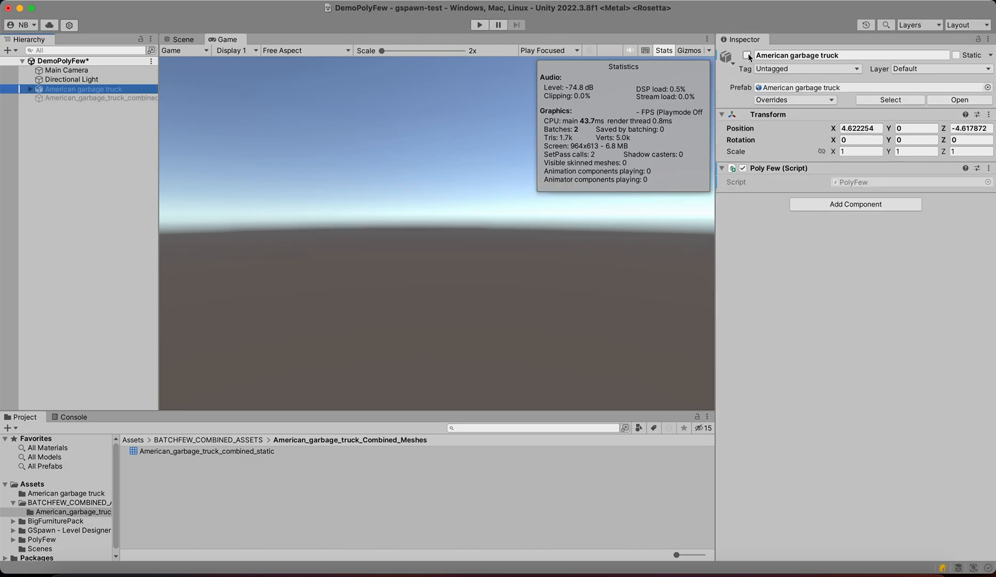
left_click(746, 55)
- Expand the original truck's children and check the renderer materials of several parts, including 20-_doorC_low_garbage and 10-_mack_chrome
left_click(105, 88)
key("Right")
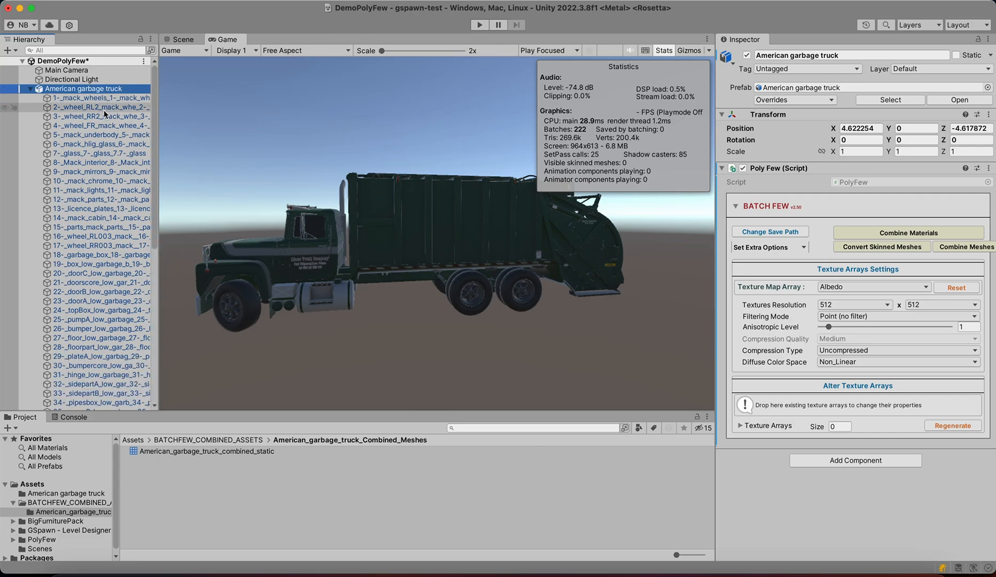
left_click(104, 107)
left_click(111, 171)
left_click(118, 227)
left_click(121, 274)
left_click(805, 168)
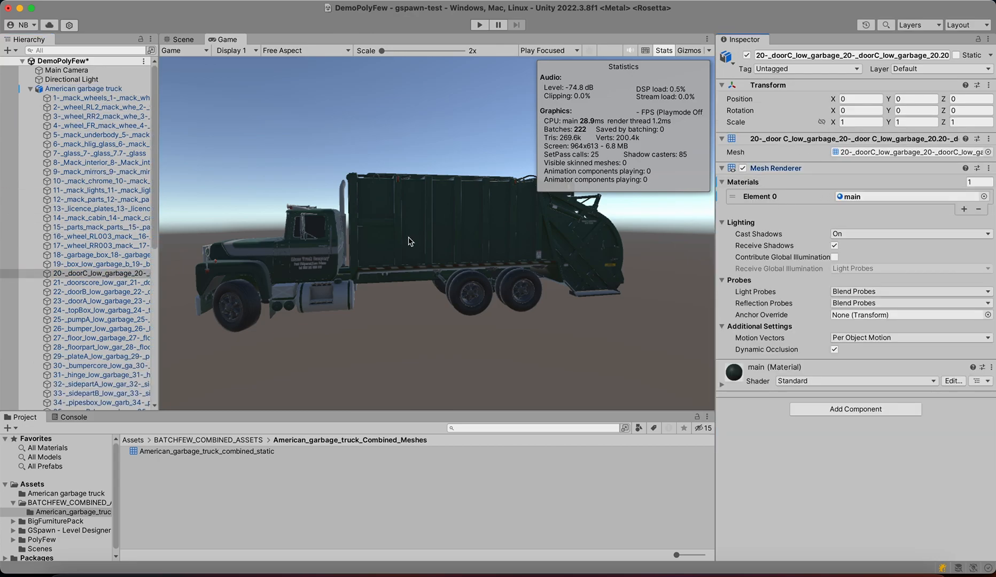
left_click(100, 225)
left_click(106, 183)
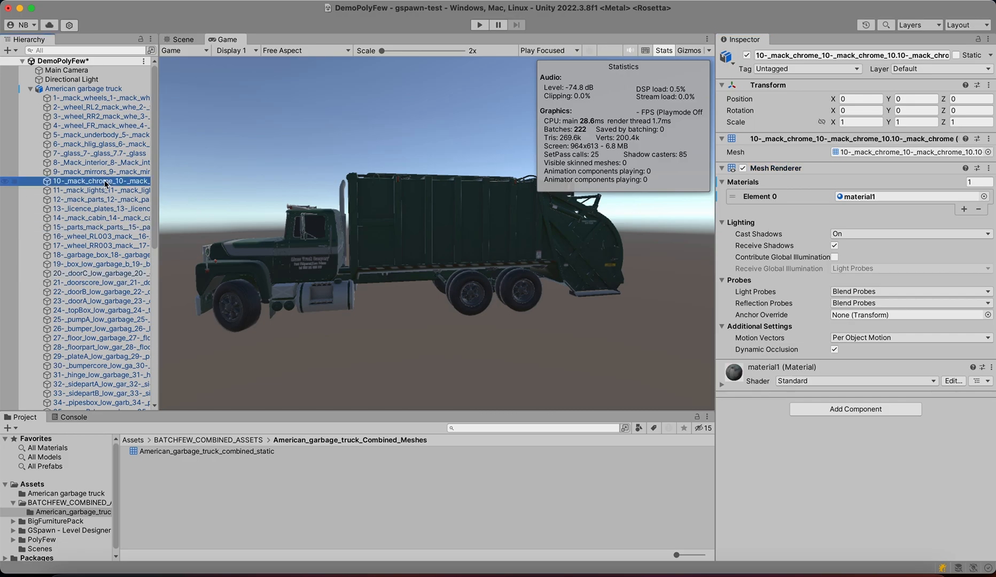
- Return to the Scene view and frame individual truck parts, including 25-_pumpA_low_garbage, 12-_mack_parts and 4-_wheel_FR_mack, to inspect each separate mesh
left_click(192, 42)
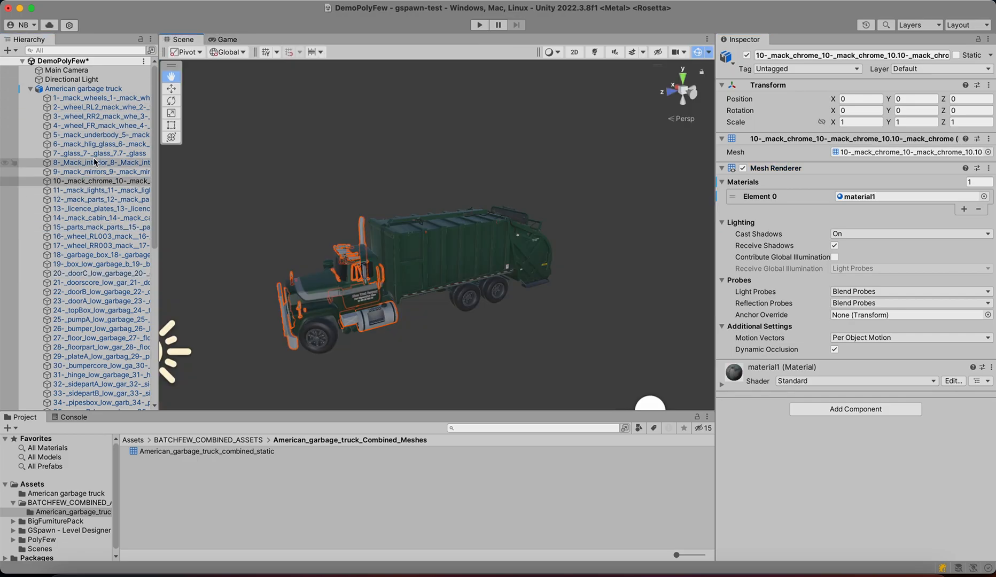
double_click(94, 160)
double_click(97, 227)
double_click(98, 264)
double_click(97, 318)
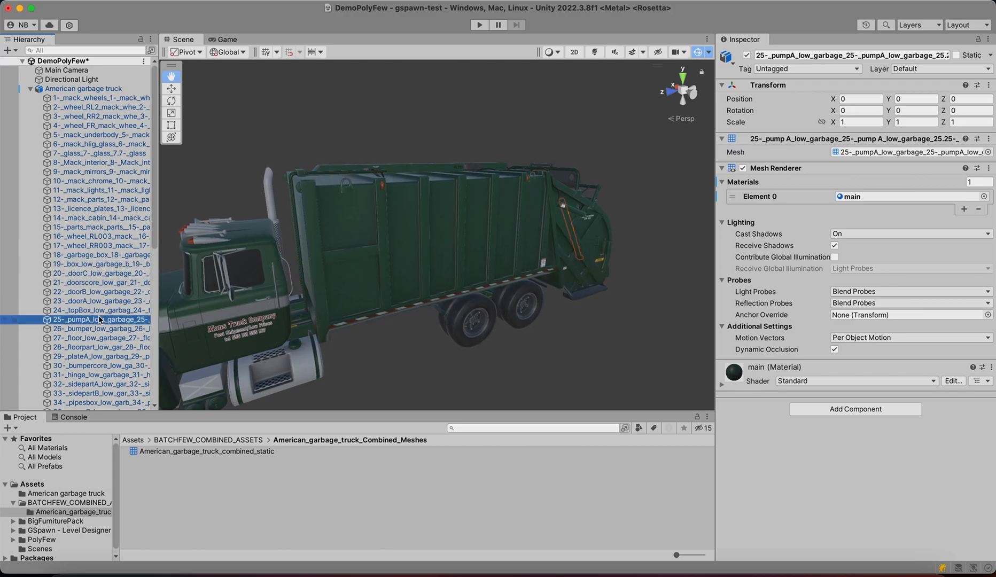
double_click(105, 353)
double_click(101, 199)
double_click(100, 126)
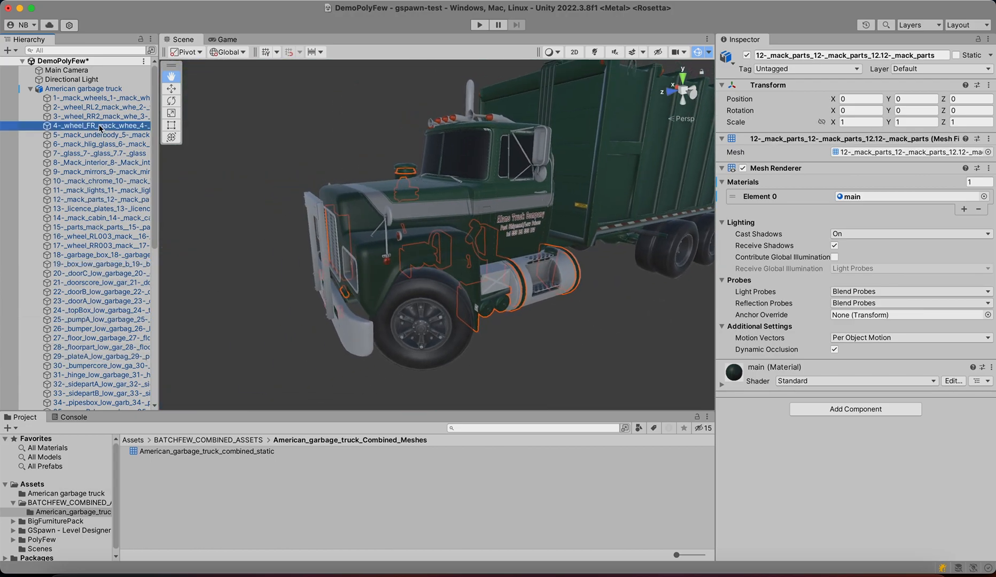
- Collapse and deactivate the original American garbage truck, and activate the American_garbage_truck_combined_static object
left_click(86, 88)
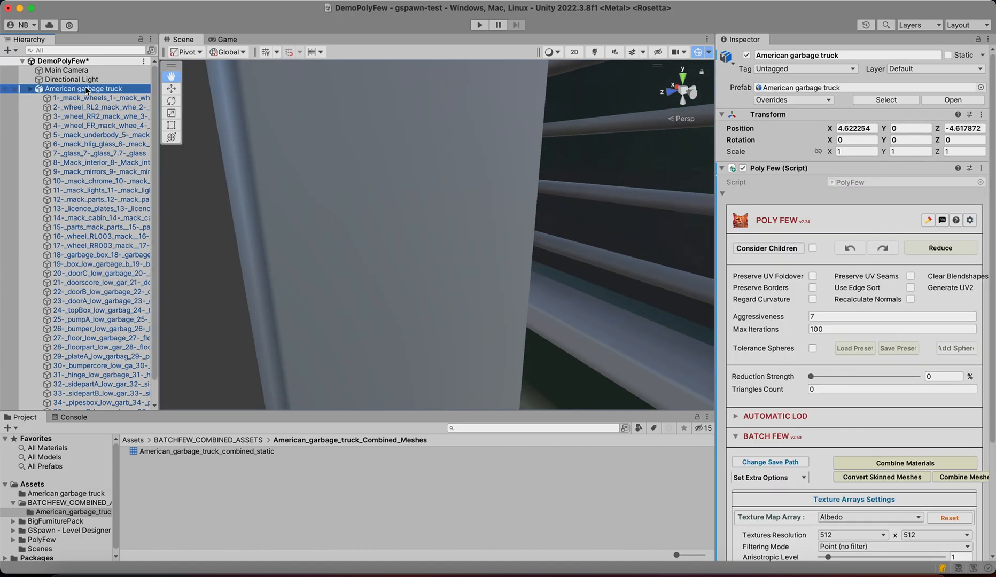
key("Left")
left_click(746, 55)
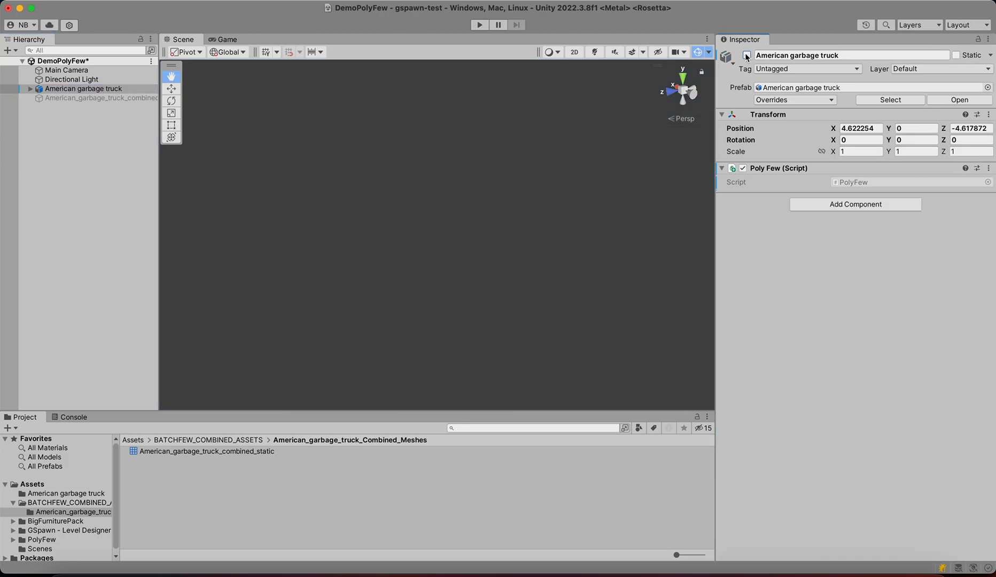
left_click(105, 99)
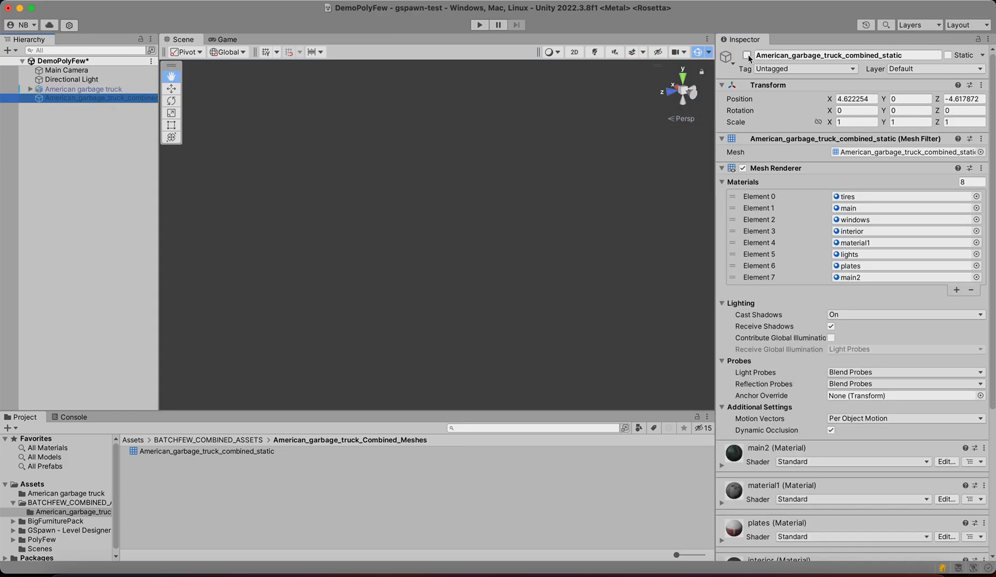
left_click(746, 55)
scroll(491, 234, "down", 5)
left_click_drag(491, 233, 517, 243, "alt")
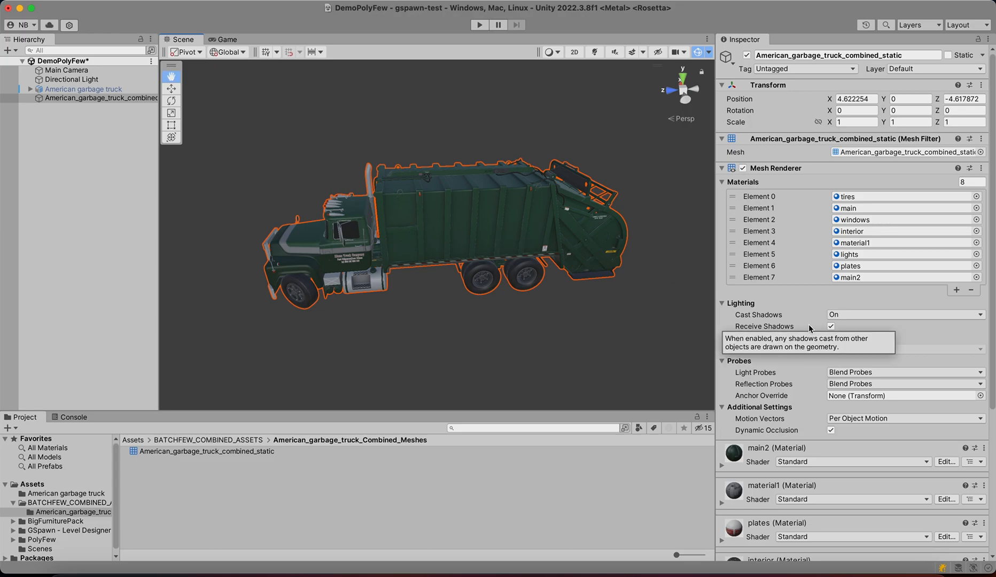
- Add the Poly Few script component to the combined static truck
scroll(852, 270, "down", 10)
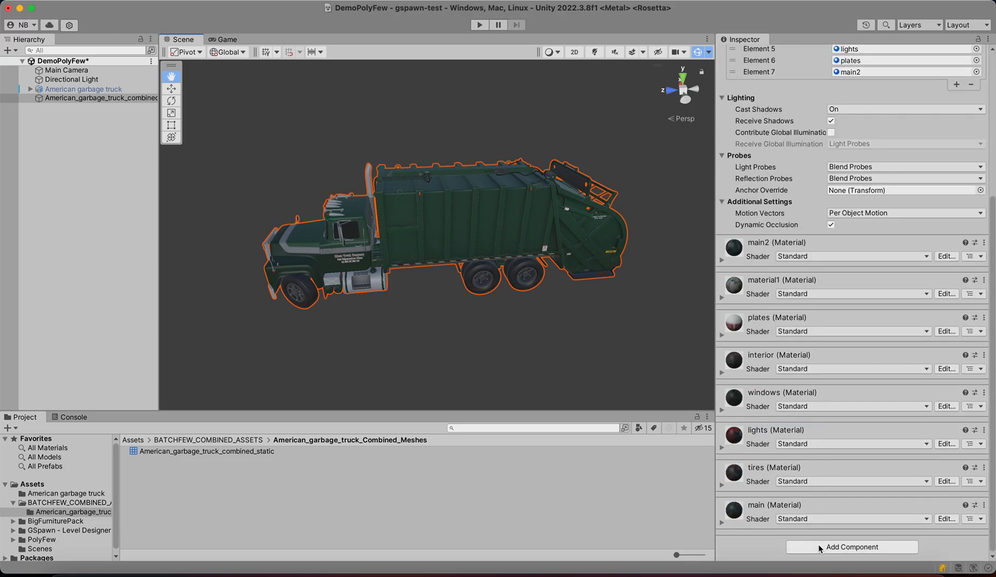
left_click(817, 546)
type("few")
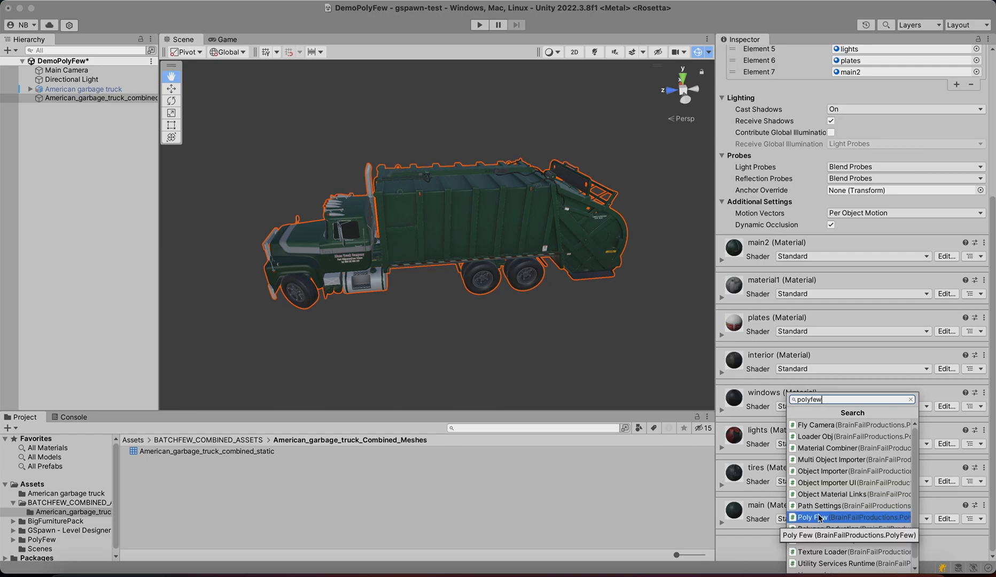
scroll(825, 529, "down", 1)
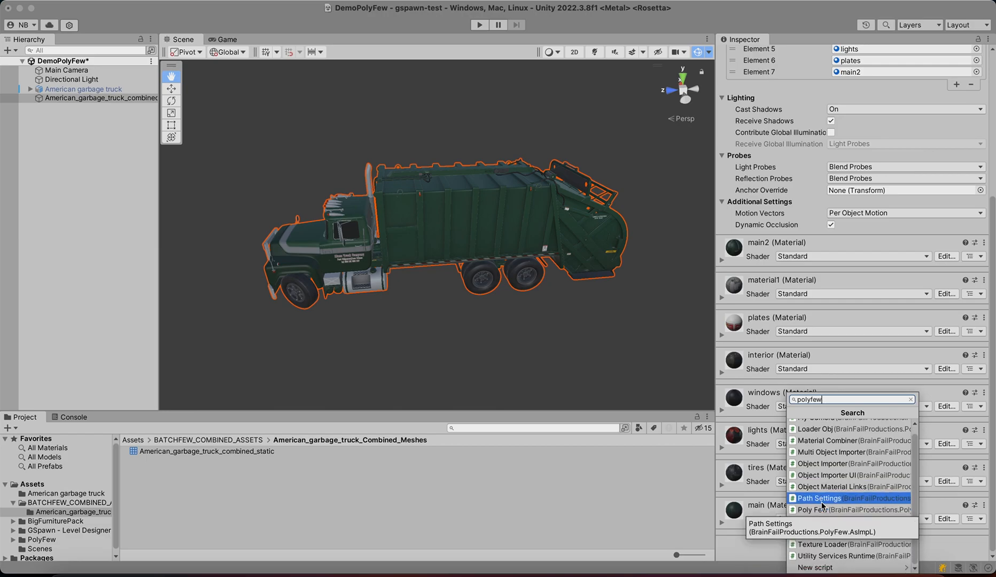
left_click(828, 511)
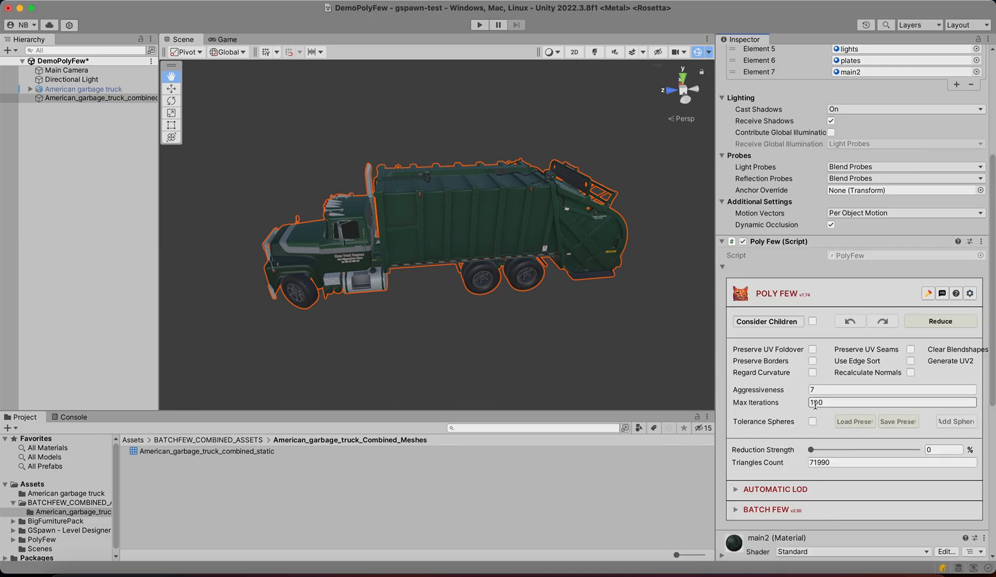
- Combine all materials of the combined truck with Batch Few using 512 x 512 Albedo textures, saving the modified scene
left_click(746, 511)
scroll(748, 512, "down", 10)
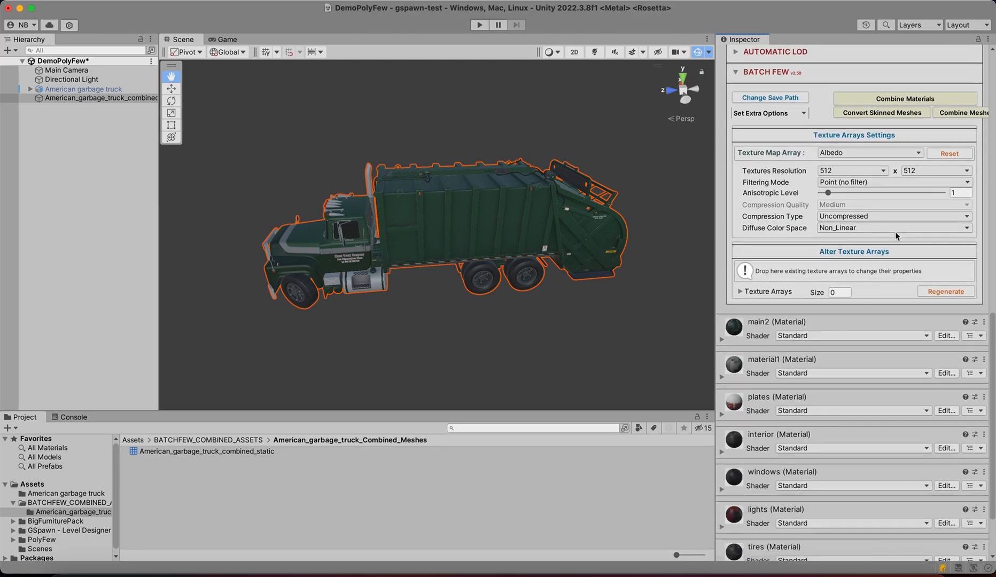
left_click(915, 99)
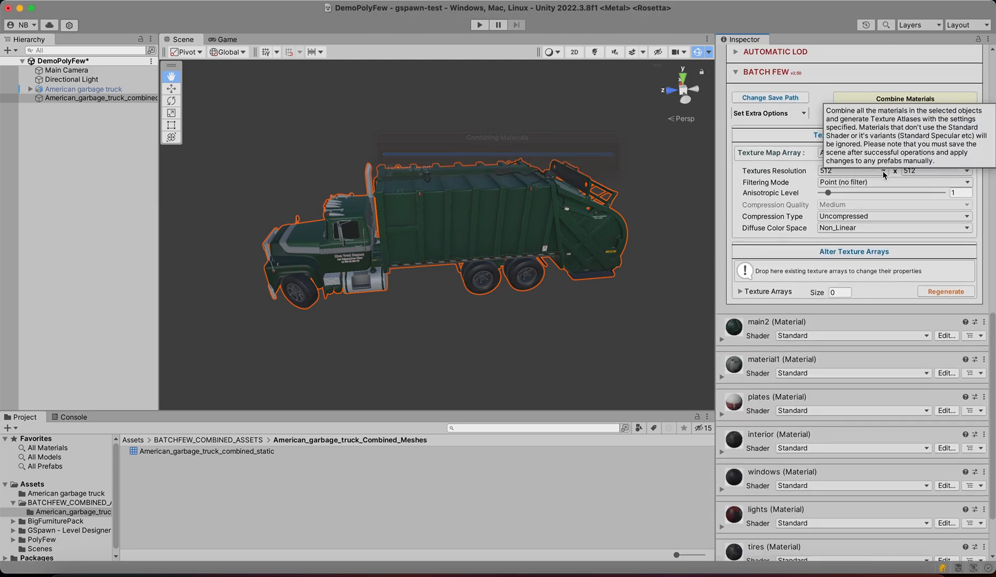
left_click(502, 233)
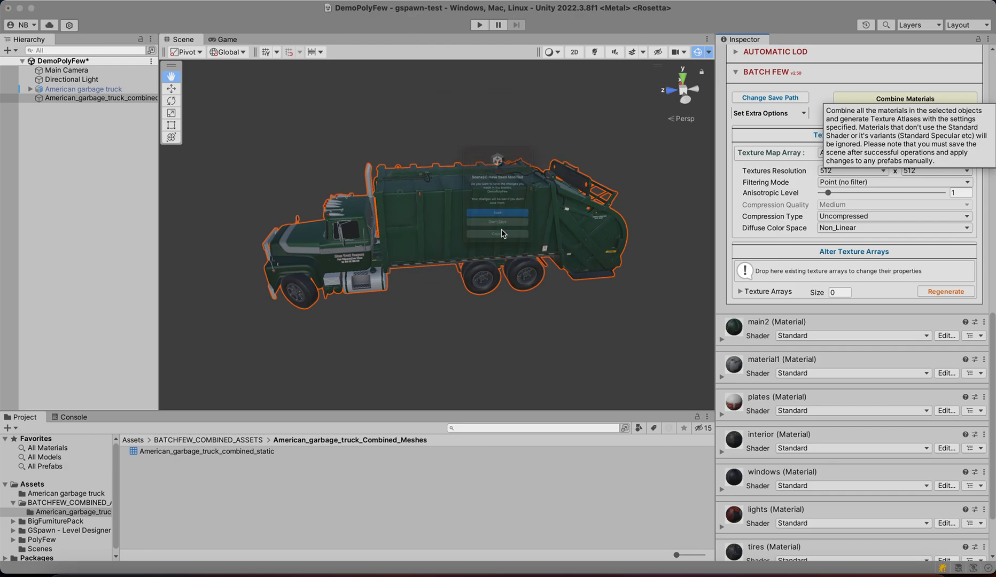
left_click(478, 234)
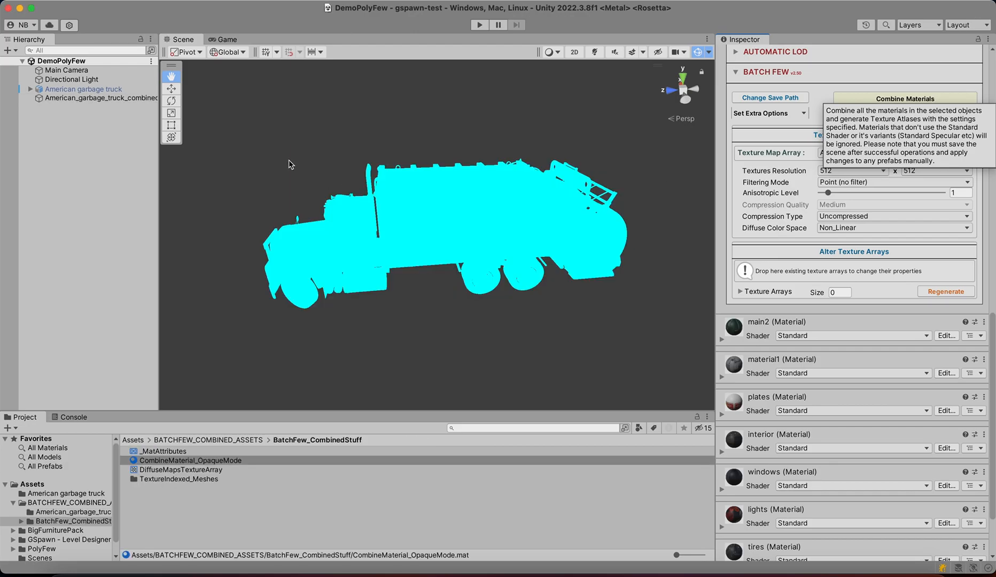
- Examine the combined truck's renderer materials and the per-material properties listed in Batch Few, from tires through main2
left_click(115, 101)
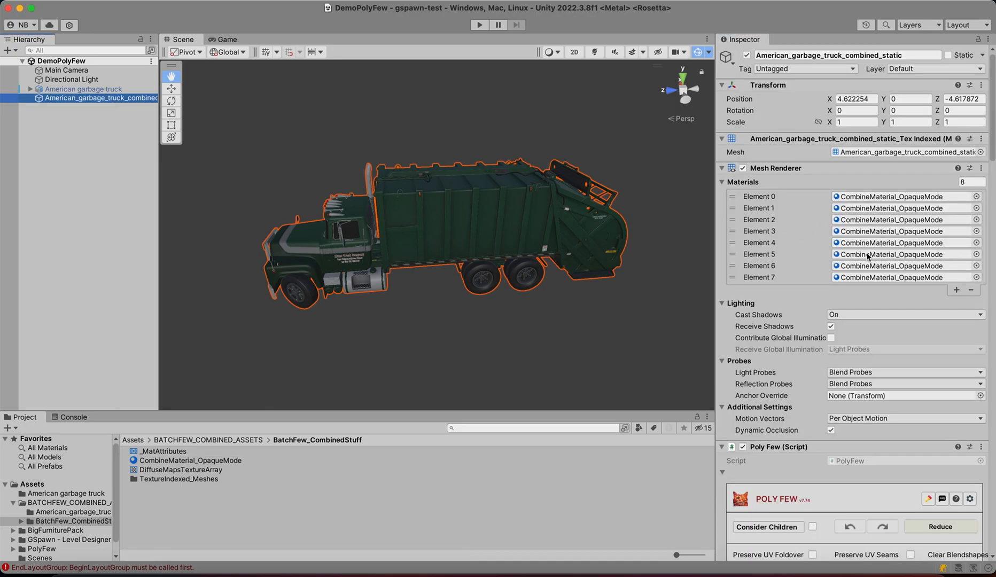
scroll(837, 298, "down", 15)
scroll(836, 297, "down", 10)
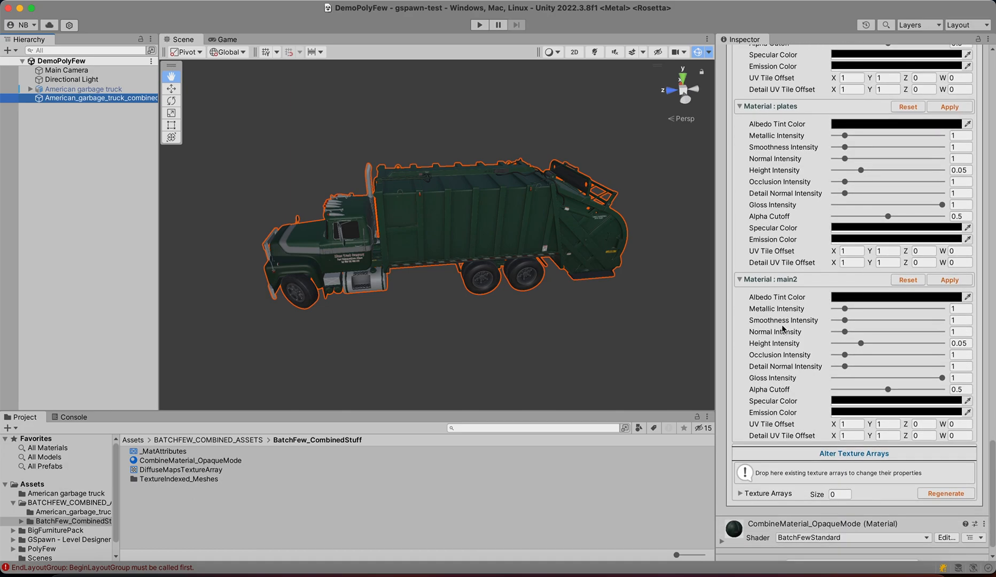
scroll(786, 361, "down", 1)
scroll(793, 292, "up", 10)
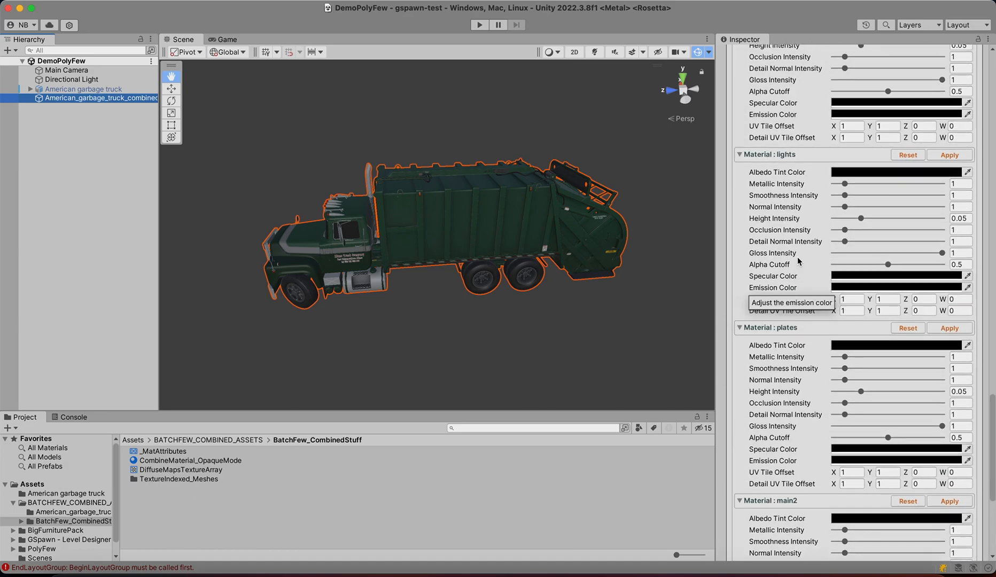
scroll(801, 244, "up", 15)
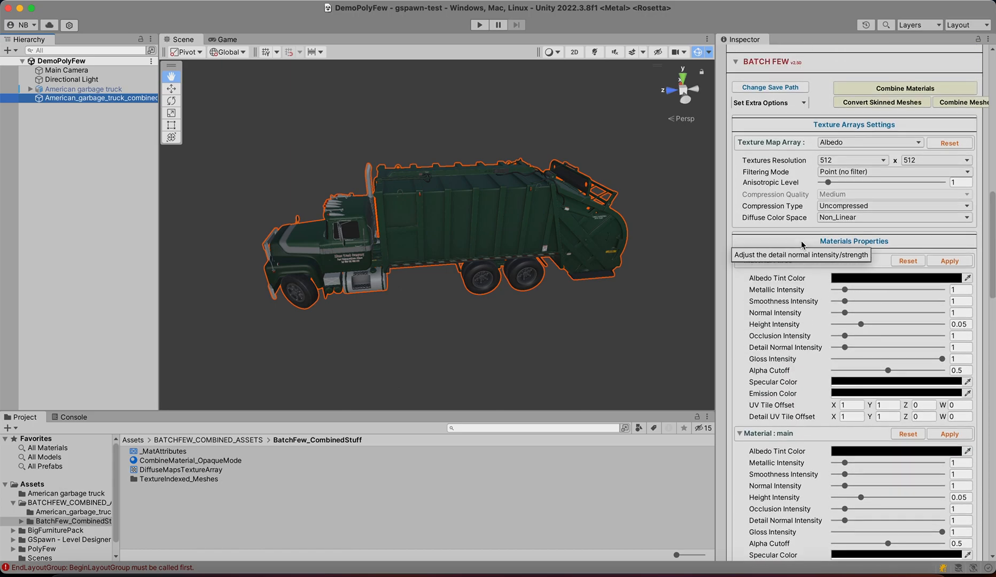
scroll(806, 341, "up", 3)
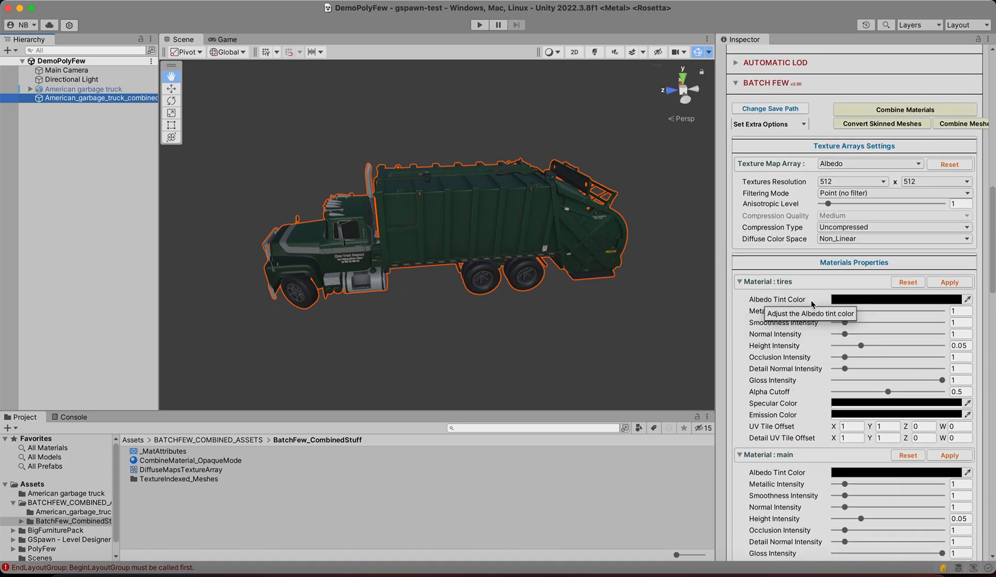
scroll(811, 303, "down", 2)
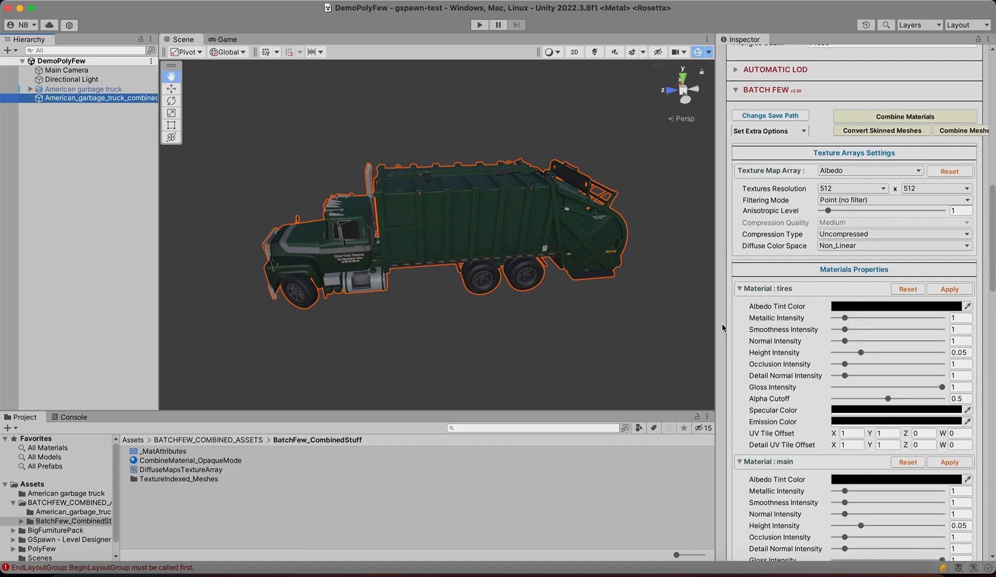
- Try the Materials Properties sliders, raising the tires' Metallic Intensity to about 1.76 and the main material's Normal Intensity to about 1.27
left_click_drag(313, 263, 433, 264, "alt")
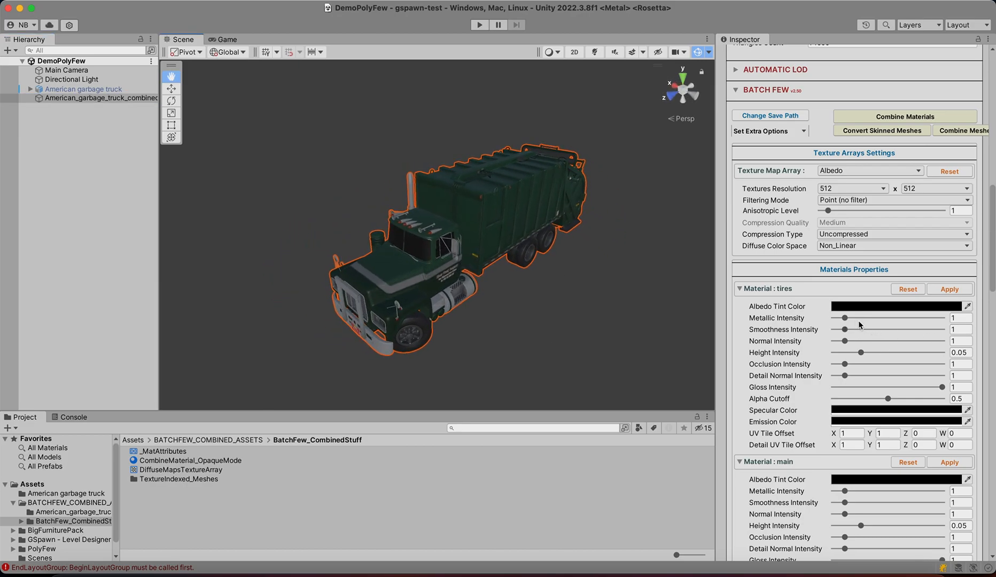
left_click_drag(846, 318, 806, 322)
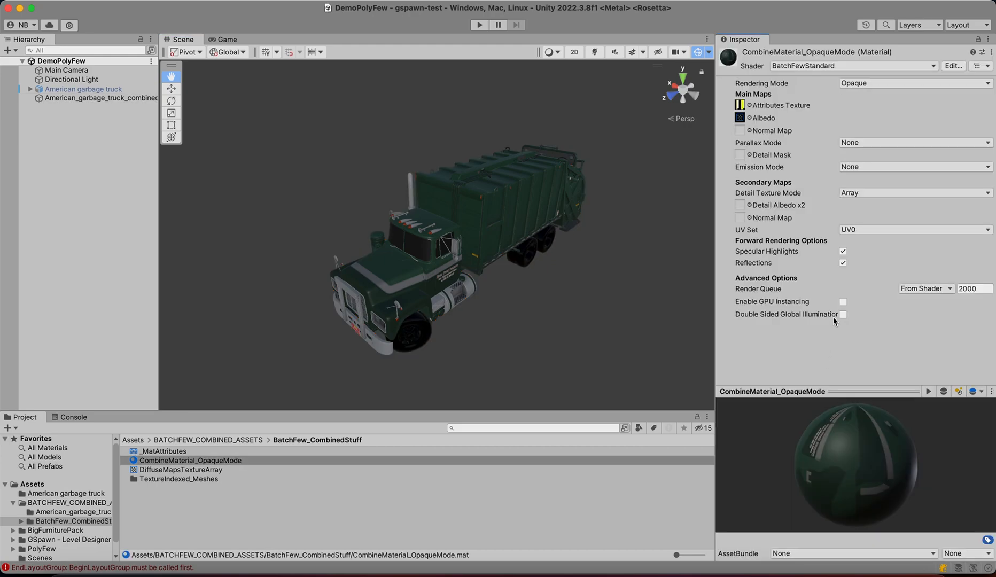
scroll(823, 304, "down", 5)
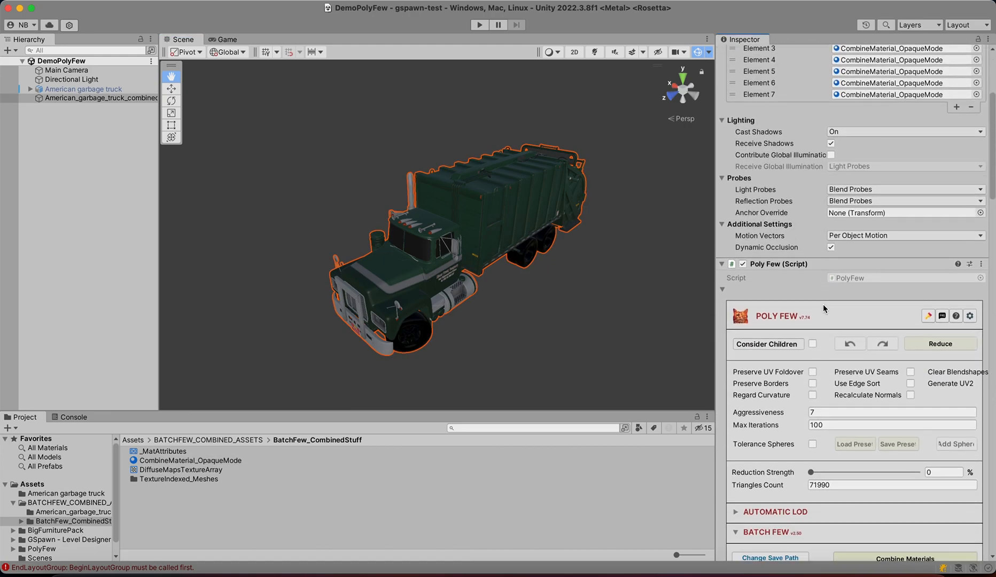
scroll(823, 304, "down", 10)
scroll(823, 304, "down", 6)
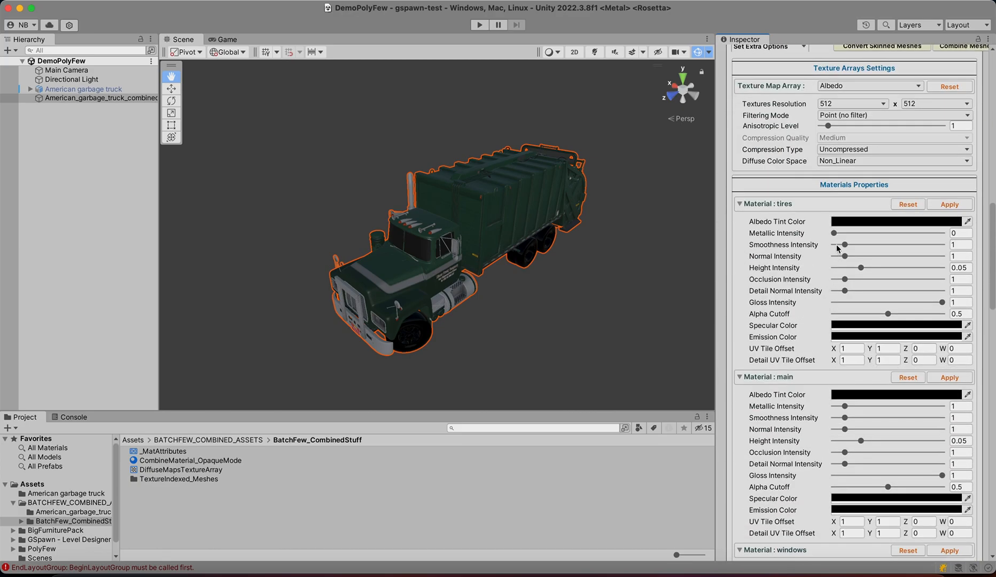
left_click_drag(835, 233, 857, 233)
mouse_move(844, 431)
left_mouse_down()
mouse_move(861, 430)
mouse_move(836, 431)
mouse_move(912, 426)
mouse_move(847, 430)
left_mouse_up()
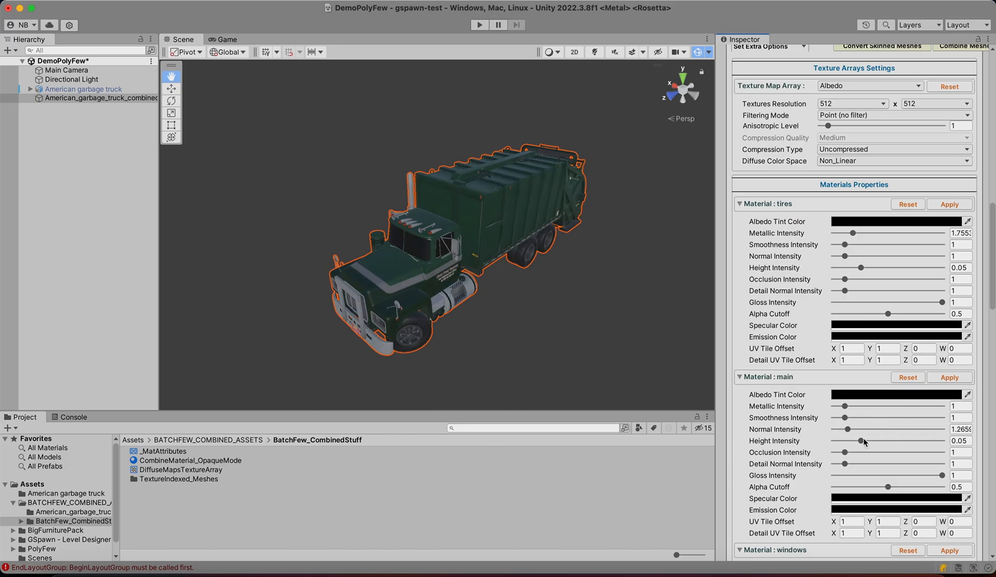
- Undo the material changes on the combined truck and review its renderer material list
key("super+z")
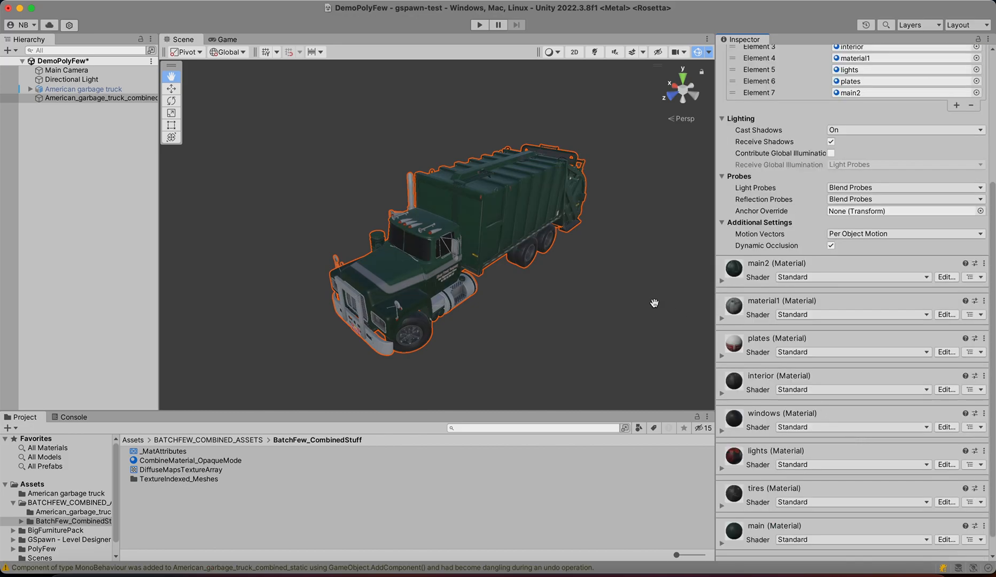
left_click(121, 99)
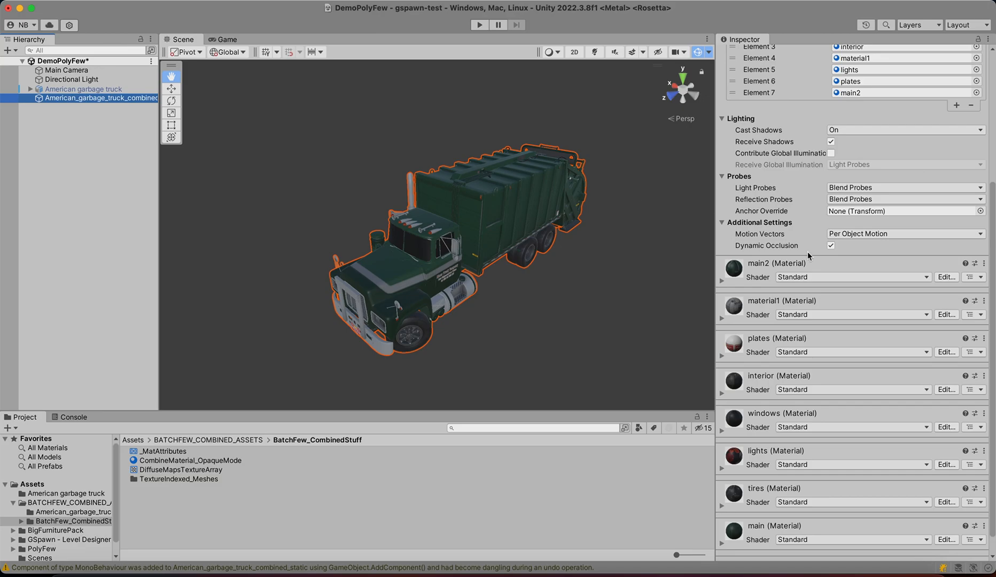
scroll(804, 250, "up", 10)
scroll(807, 251, "down", 15)
scroll(808, 251, "up", 4)
scroll(808, 254, "up", 4)
scroll(812, 320, "down", 6)
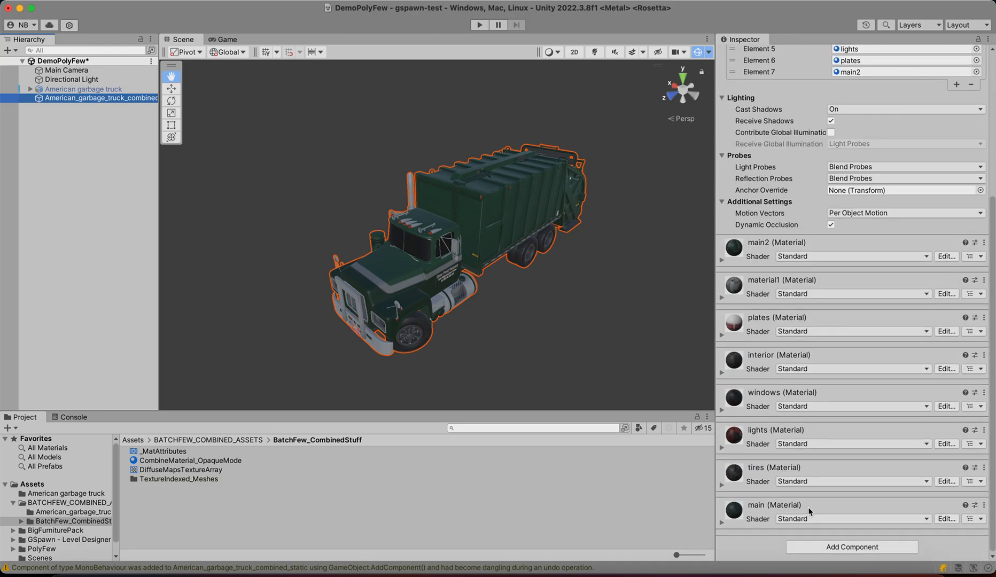
- Add the Poly Few component to the combined truck again and expand its Batch Few section
left_click(813, 547)
type("poly")
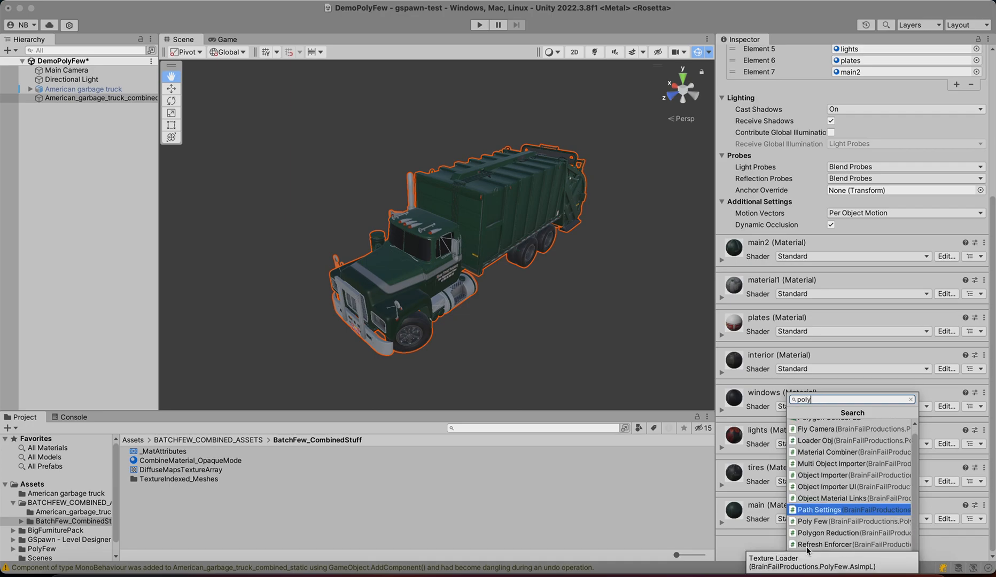
left_click(827, 521)
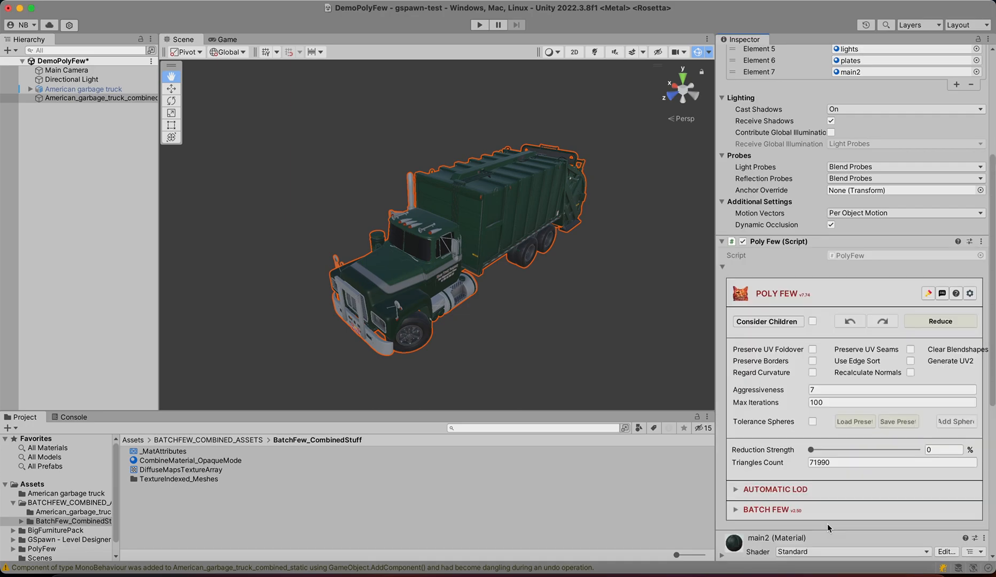
scroll(809, 415, "down", 5)
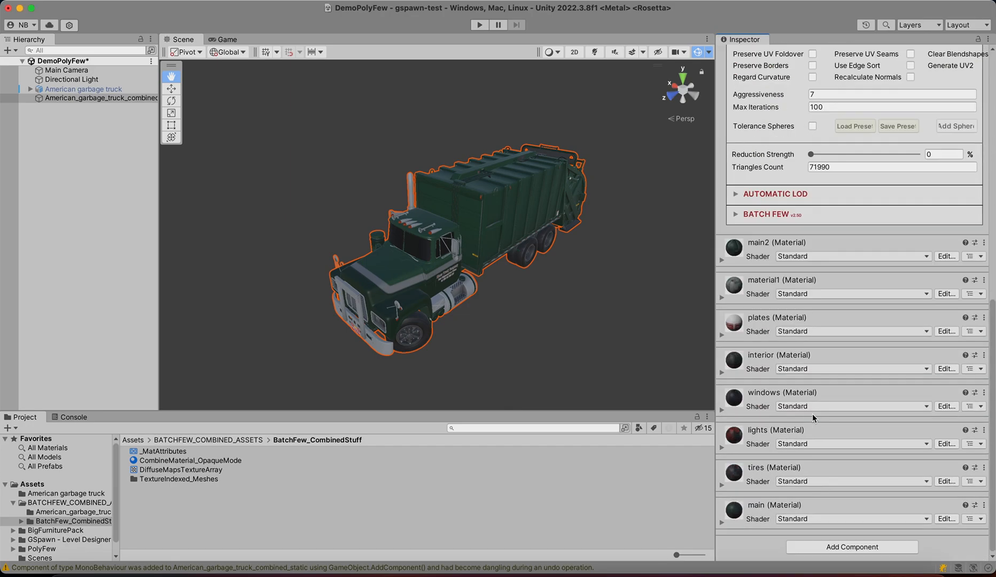
left_click(853, 216)
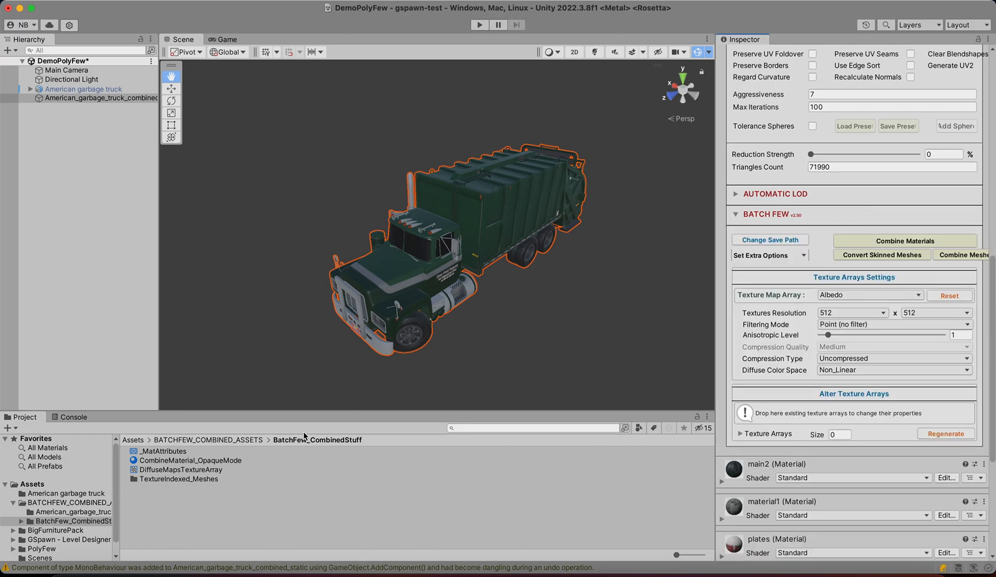
- Inspect the generated assets in BatchFew_CombinedStuff, including the American_garbage_truck_combined_static_TexIndexed mesh and the CombineMaterial_OpaqueMode material
left_click(89, 519)
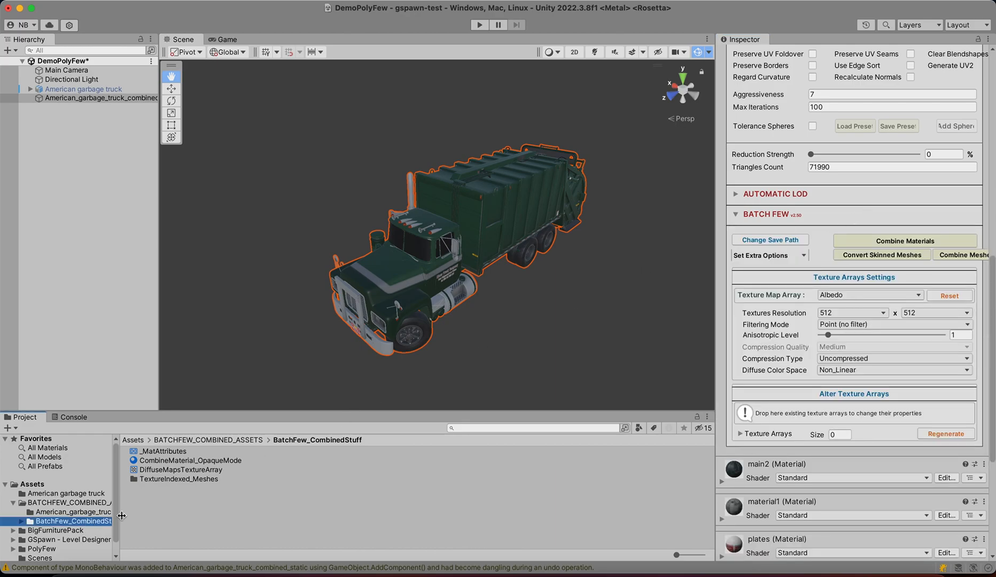
left_click_drag(119, 515, 160, 516)
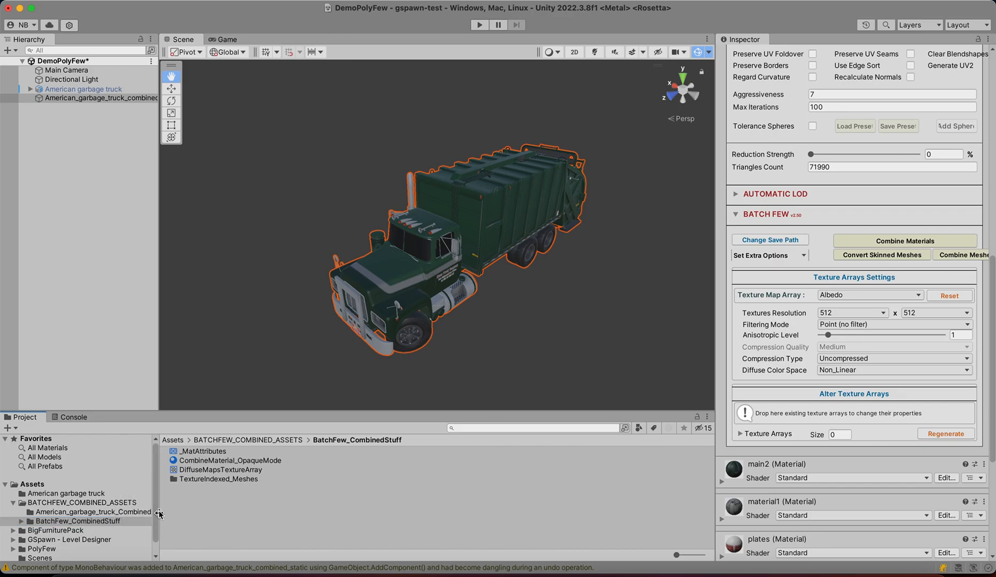
left_click(88, 513)
double_click(88, 521)
key("Down")
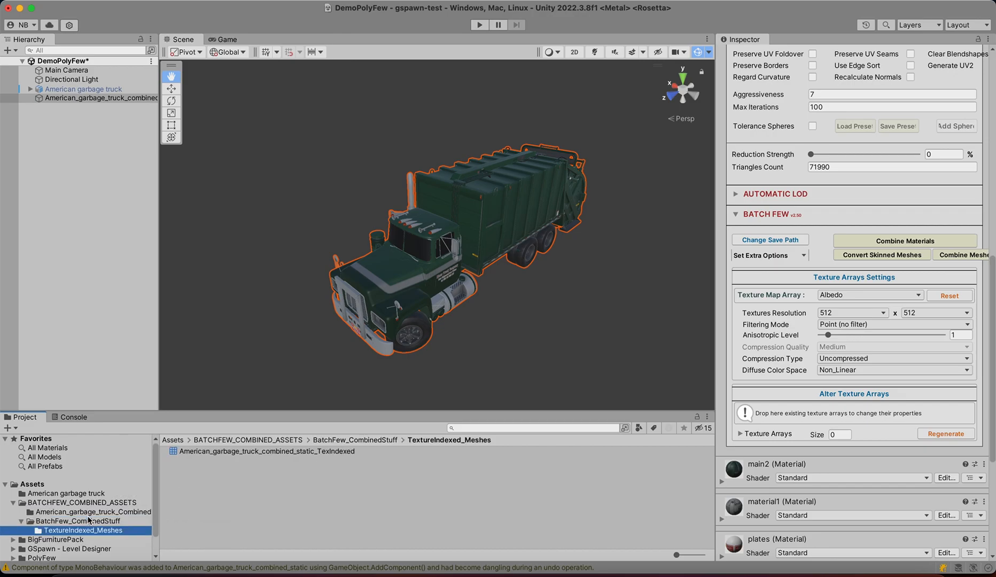
left_click(257, 451)
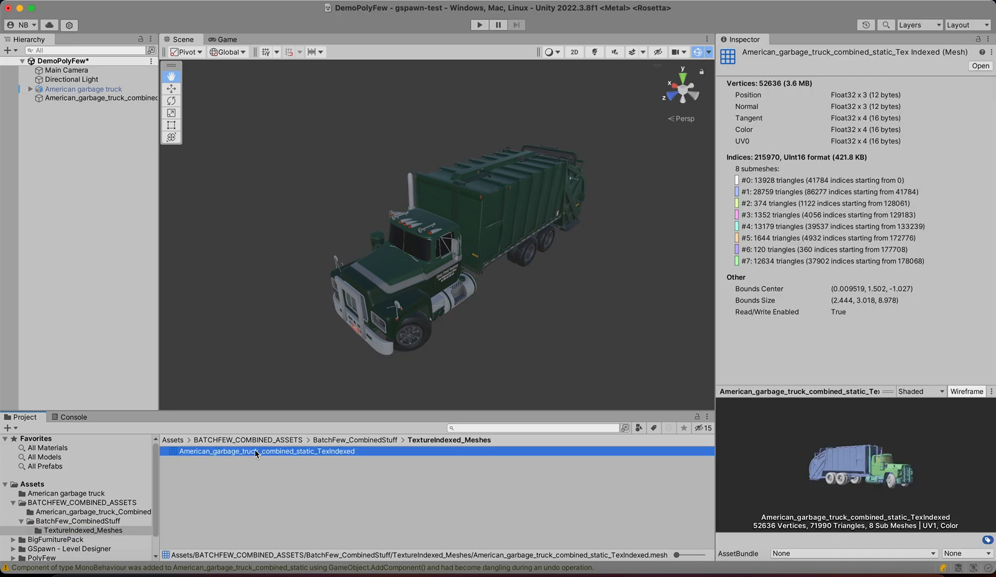
left_click(91, 522)
left_click(209, 461)
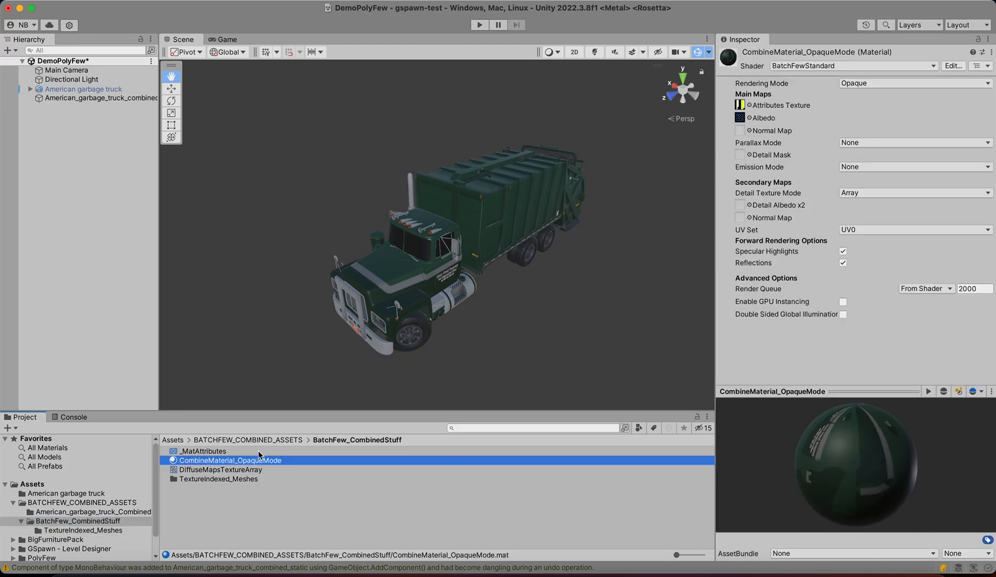
- Inspect the CombineMaterial_OpaqueMode preview, DiffuseMapsTextureArray and the American_garbage_truck_combined_static_TexIndexed mesh in BatchFew_CombinedStuff
left_click_drag(837, 445, 915, 499)
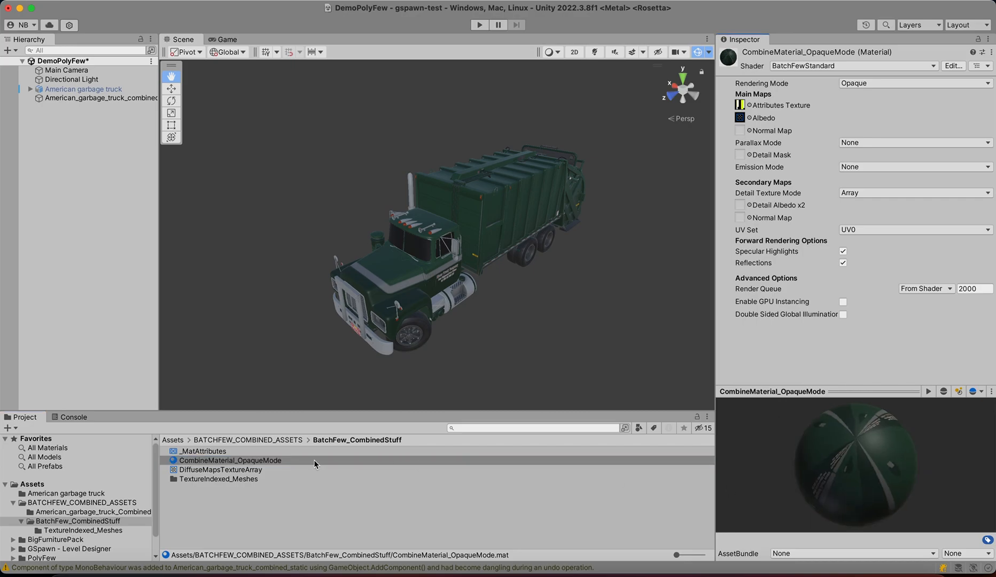
left_click(219, 470)
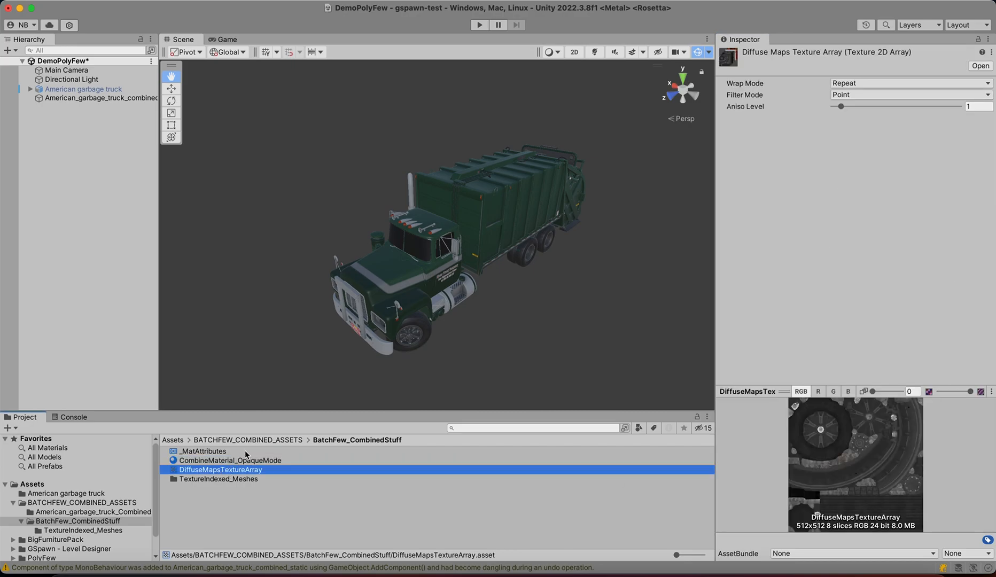
left_click(246, 452)
left_click(238, 461)
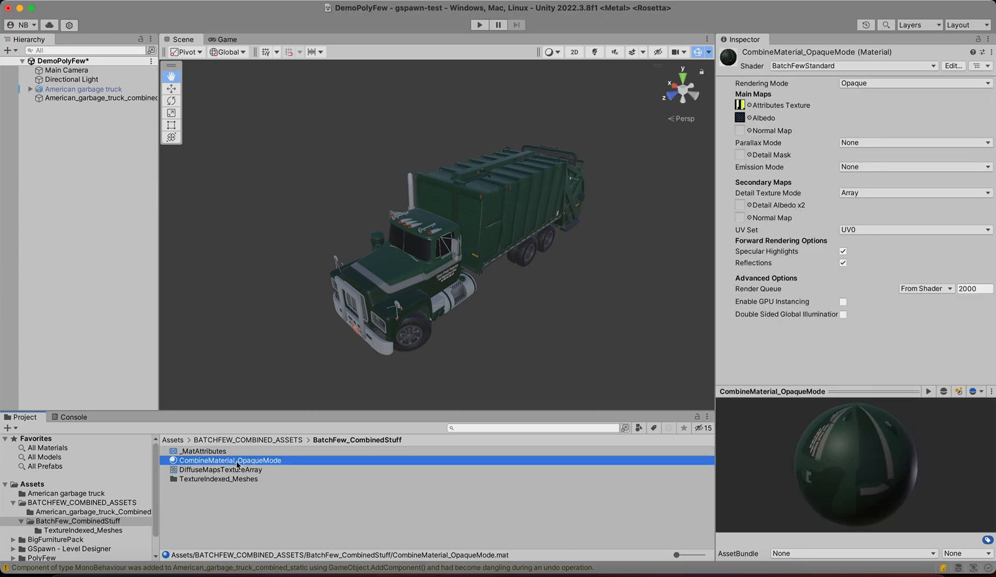
left_click(277, 469)
double_click(260, 479)
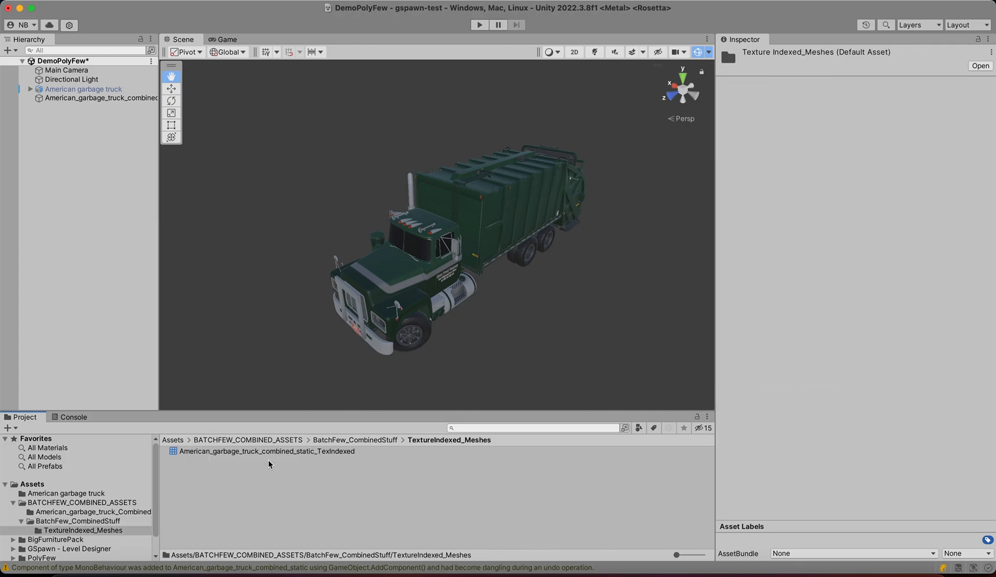
left_click(109, 520)
left_click(108, 531)
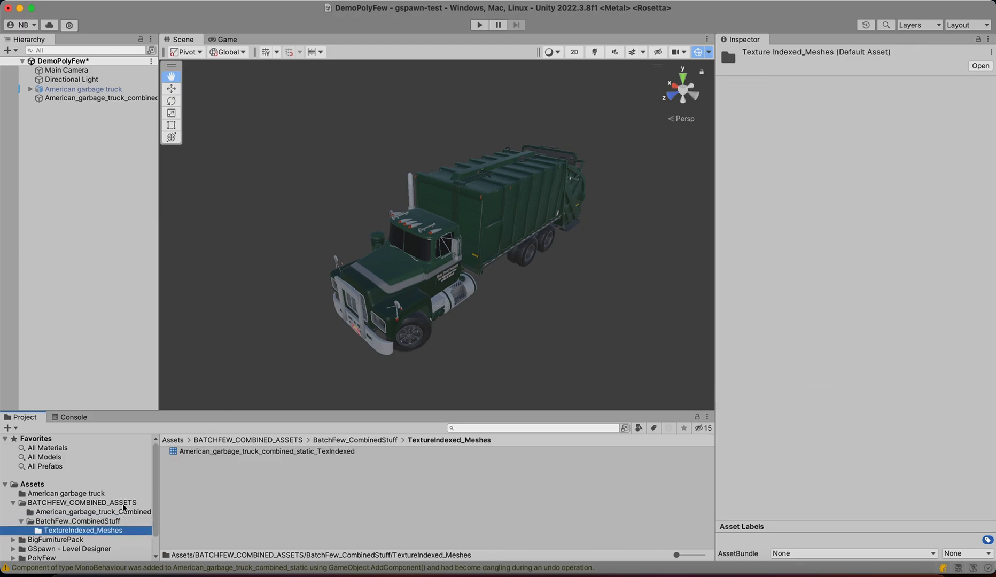
left_click(236, 453)
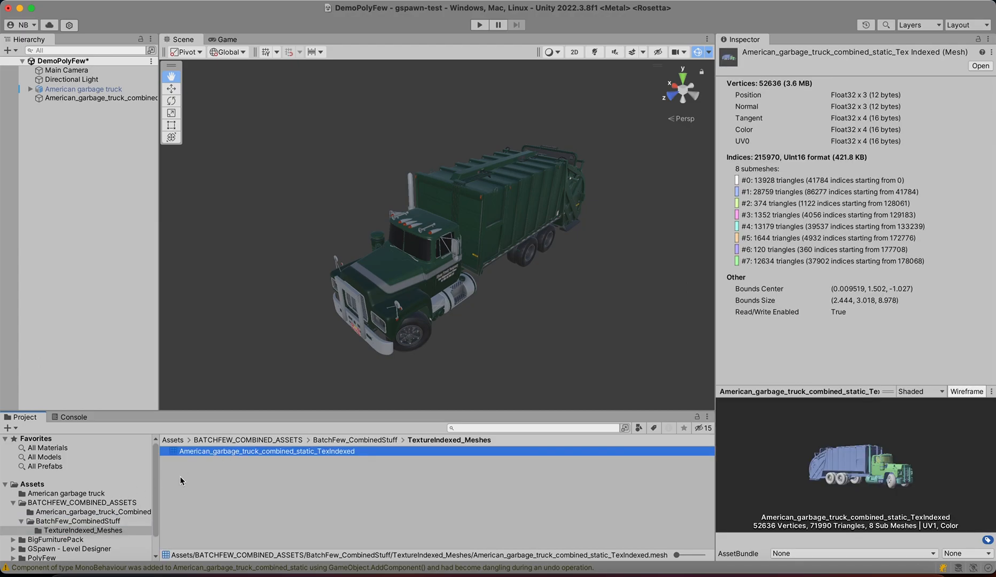
left_click(108, 521)
- Delete the BatchFew_CombinedStuff folder from BATCHFEW_COMBINED_ASSETS
left_click(105, 98)
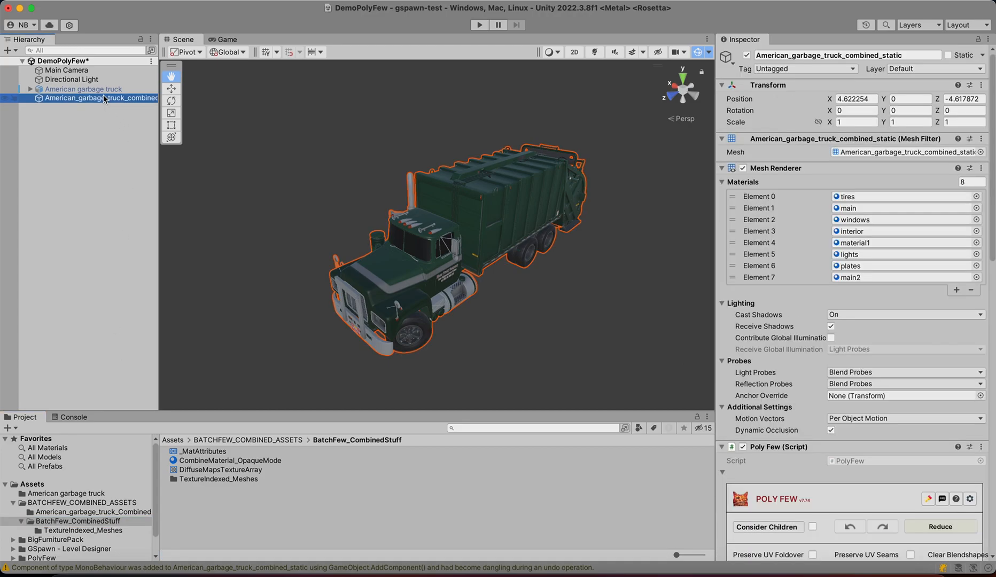
scroll(823, 320, "down", 8)
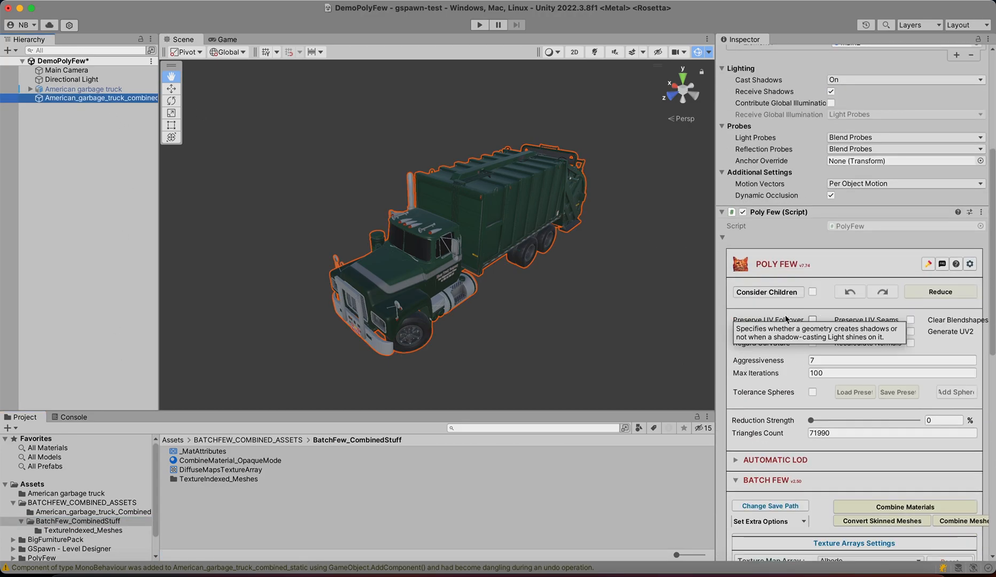
left_click(91, 512)
left_click(82, 521)
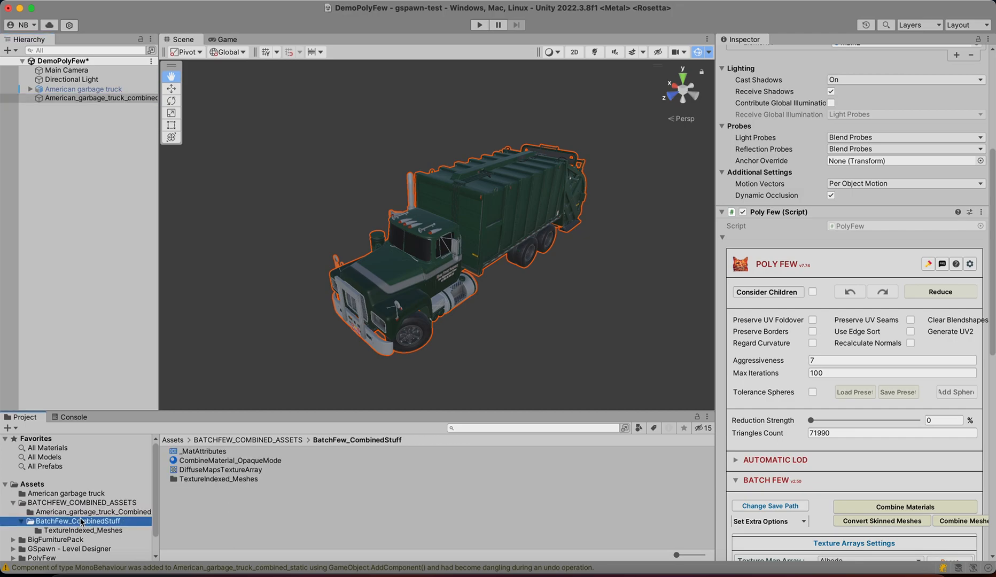
key("super+BackSpace")
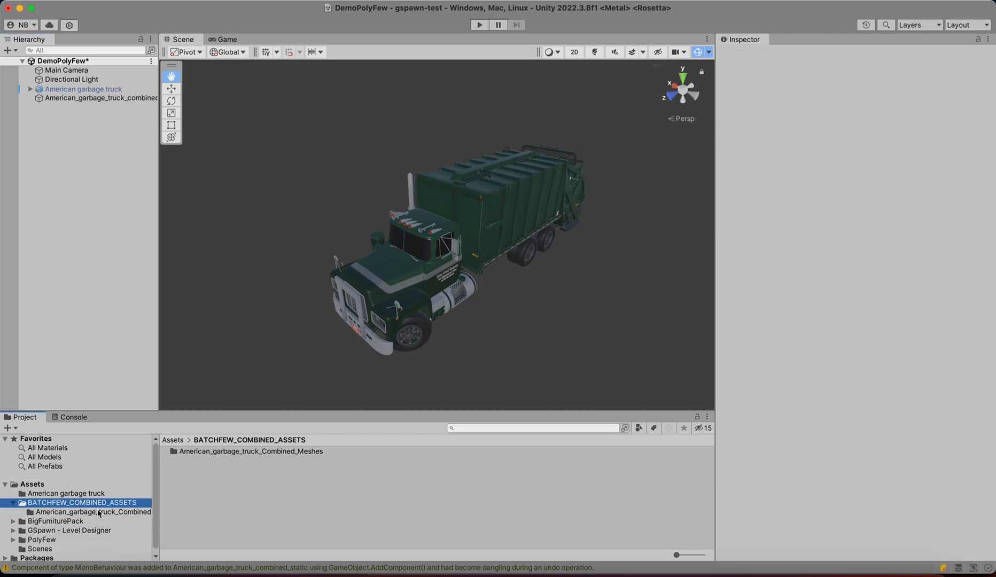
- Set the combined truck's Albedo texture array resolution to 1024 x 1024 in the Batch Few settings
left_click(103, 99)
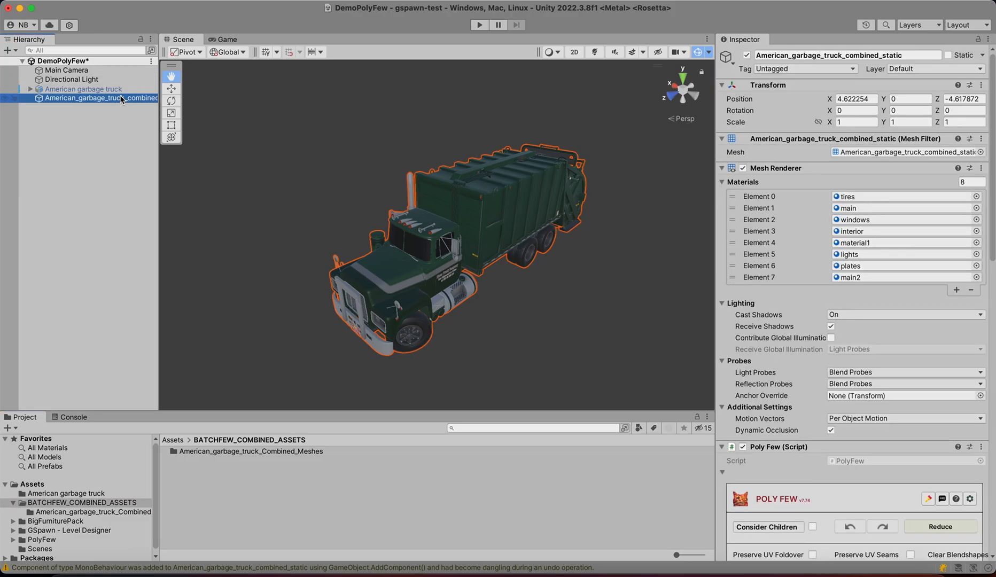
scroll(826, 287, "down", 15)
scroll(826, 287, "up", 5)
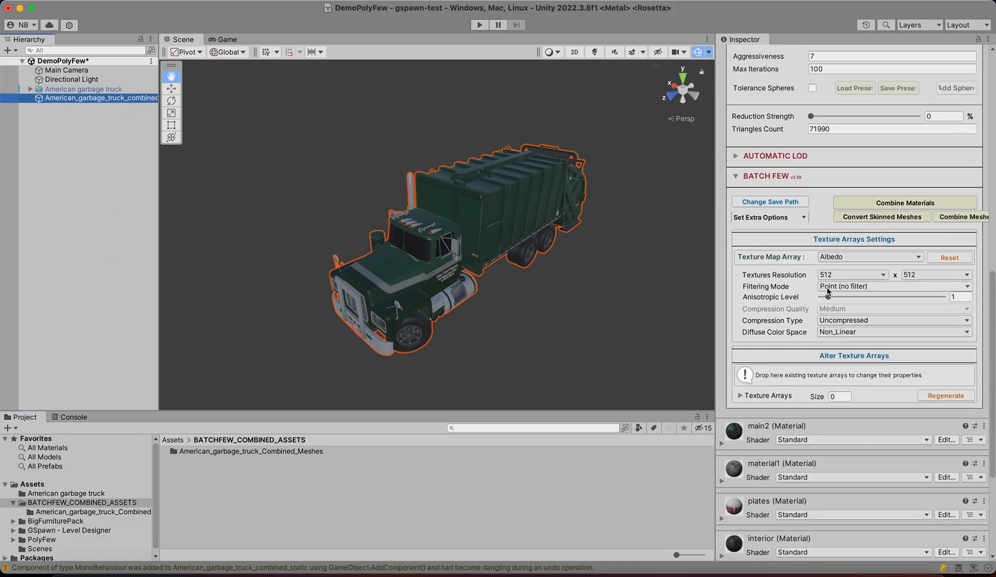
left_click(841, 332)
left_click(843, 335)
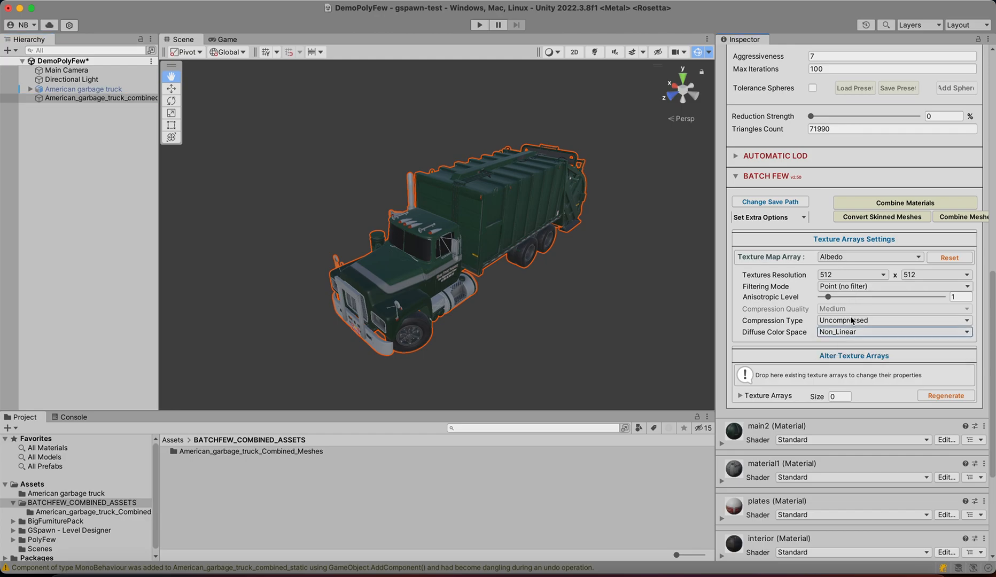
left_click(856, 276)
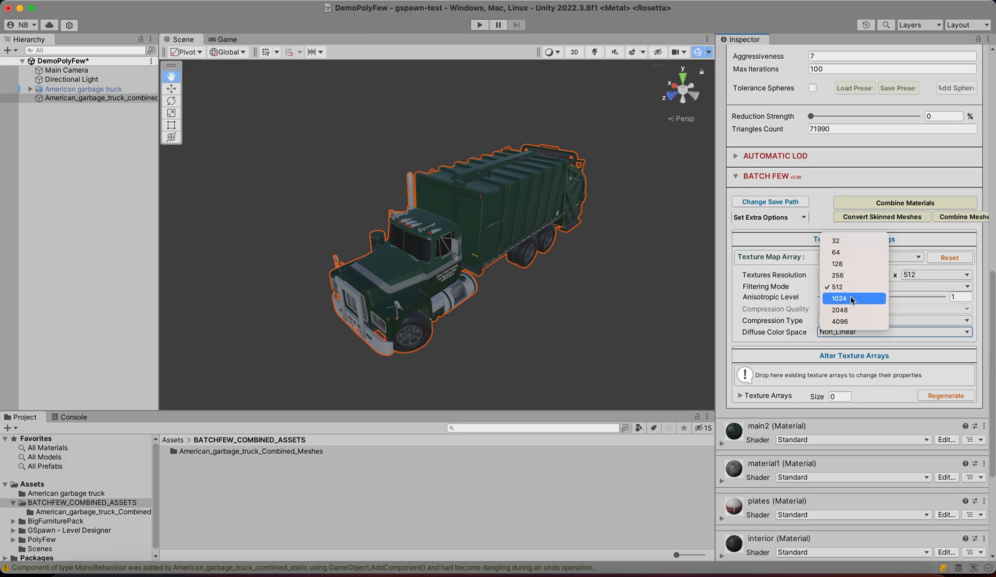
left_click(853, 298)
left_click(922, 274)
left_click(922, 298)
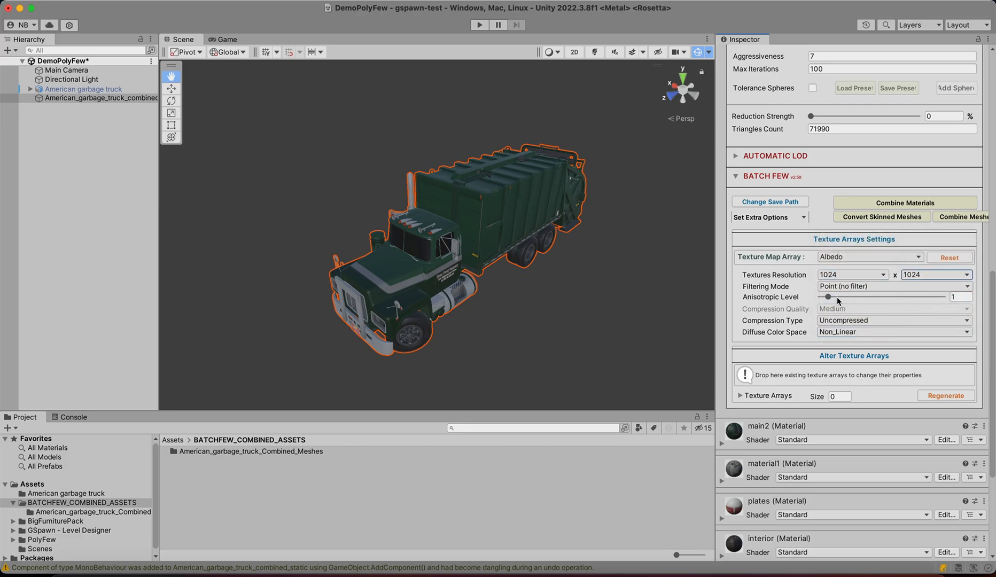
left_click(880, 261)
left_click(879, 261)
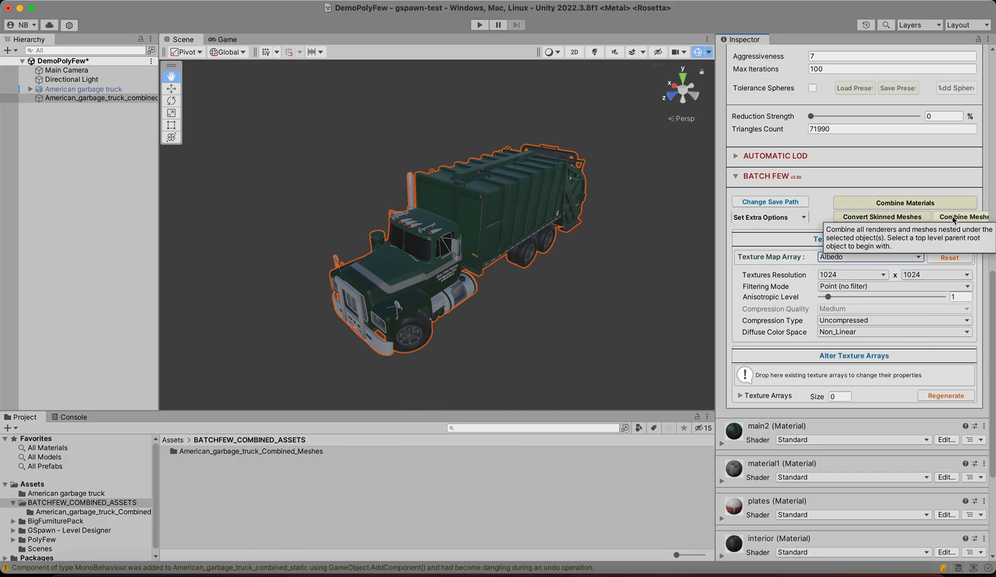
- Combine the materials of the combined truck and save the modified DemoPolyFew scene
left_click(896, 203)
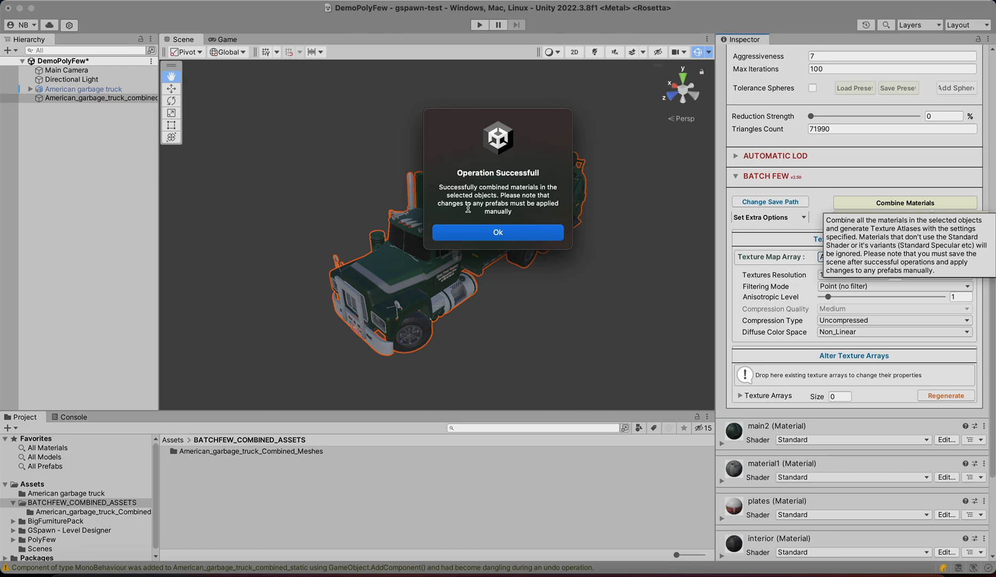
left_click(505, 233)
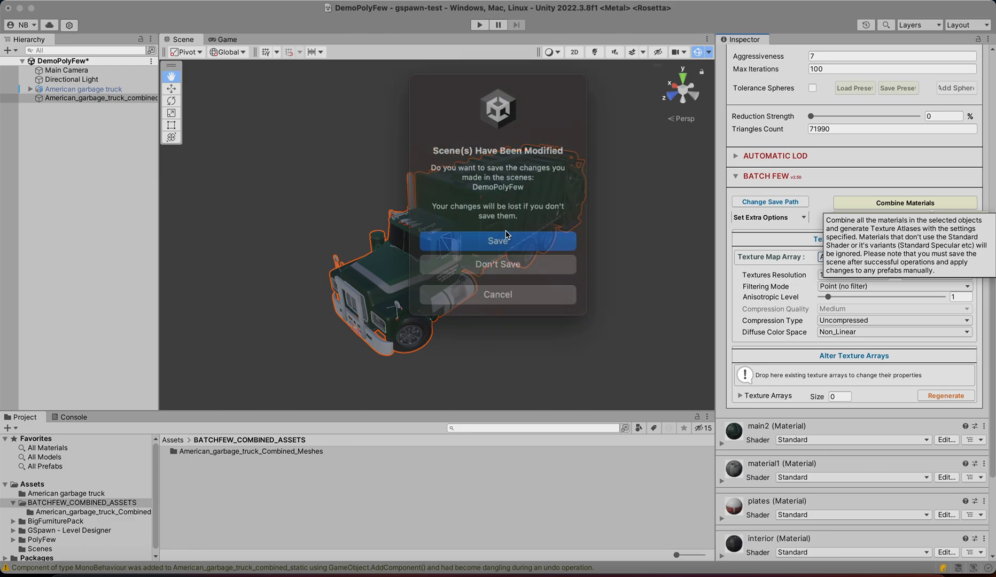
left_click(467, 233)
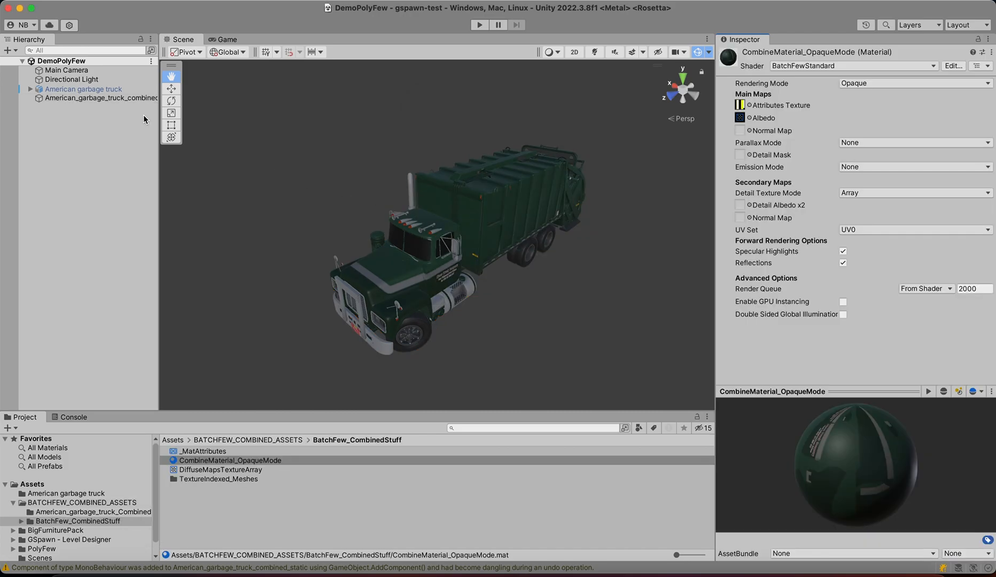
- Check the source asset of each material slot, Element 0 to Element 7, in the combined truck's Mesh Renderer
left_click(105, 98)
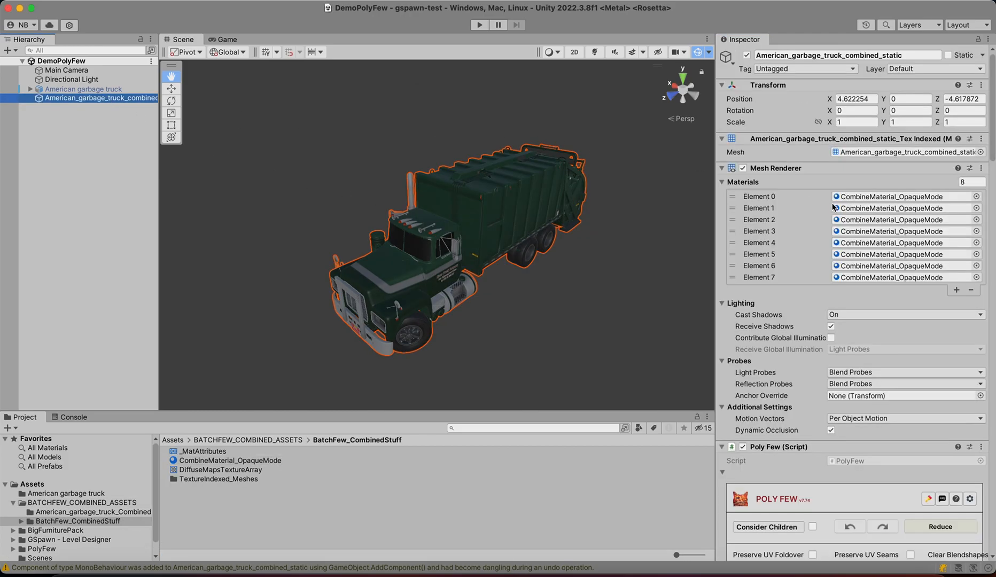
left_click(885, 197)
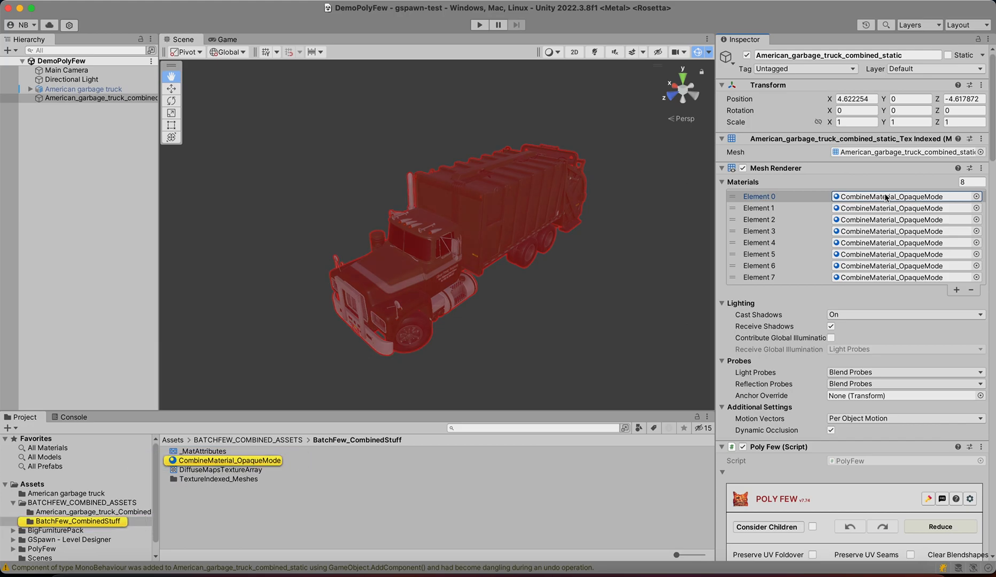
left_click(880, 208)
left_click(874, 219)
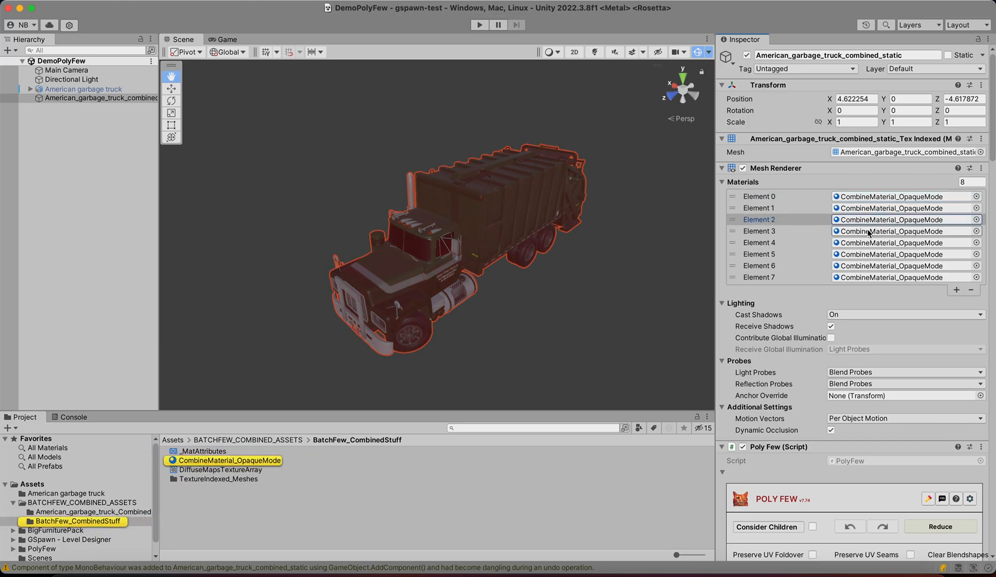
left_click(869, 232)
left_click(864, 243)
left_click(858, 254)
left_click(852, 266)
left_click(847, 278)
- Expand CombineMaterial_OpaqueMode on the combined truck and review its shader settings and maps
scroll(826, 291, "down", 15)
scroll(809, 310, "down", 10)
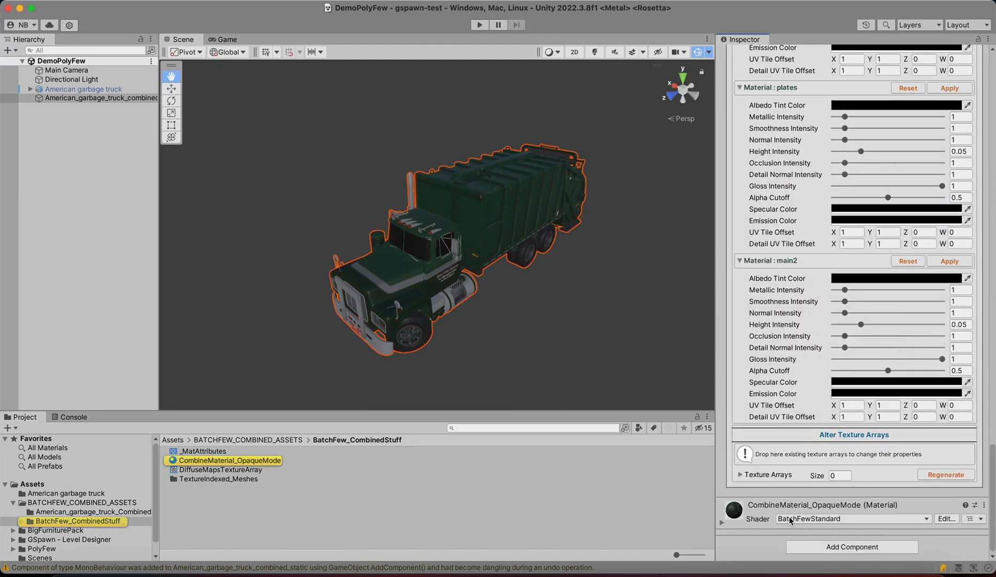
left_click(765, 505)
scroll(765, 505, "down", 8)
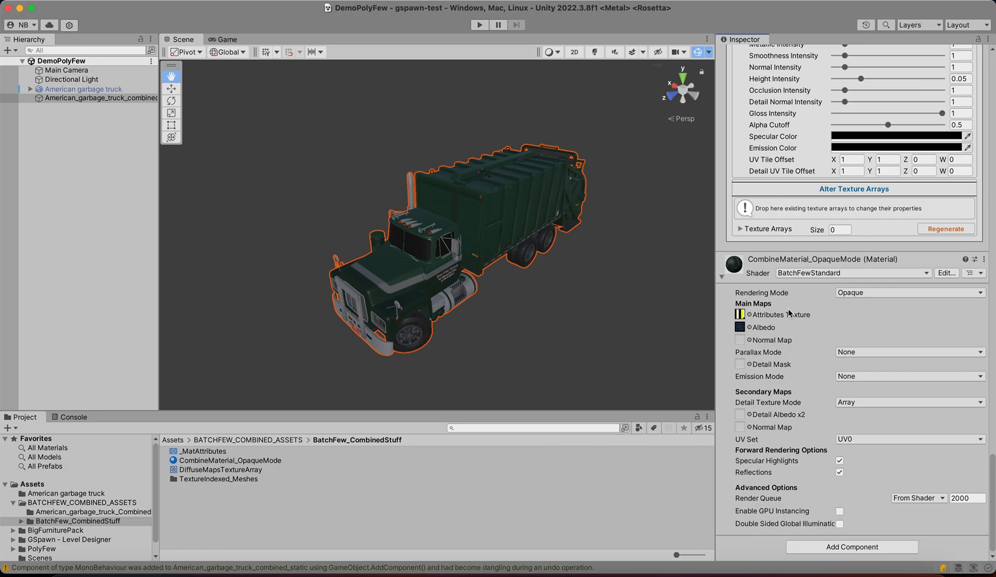
- Run the scene to check the Game view's rendering statistics, stop it and return to the Scene view
left_click(474, 26)
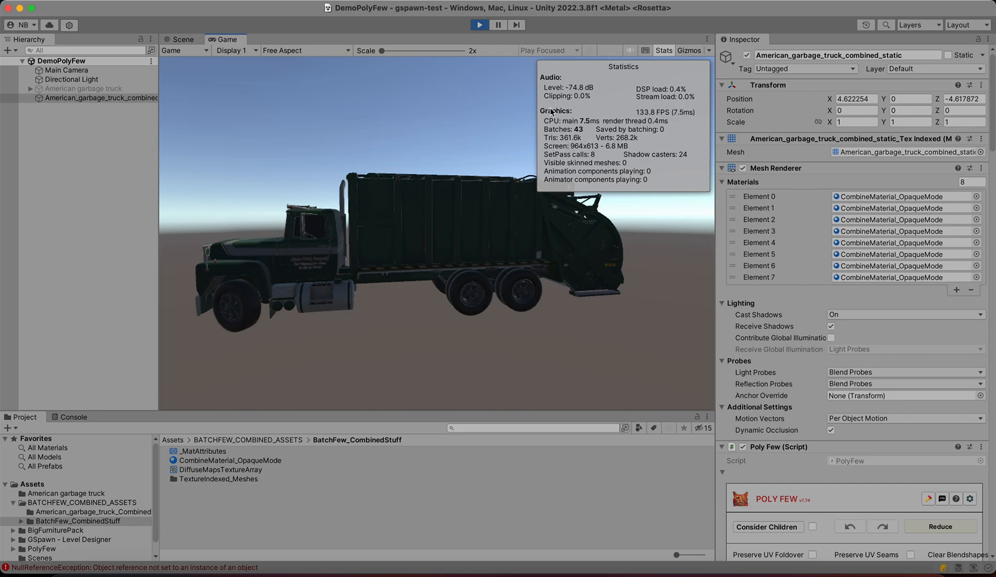
left_click(479, 25)
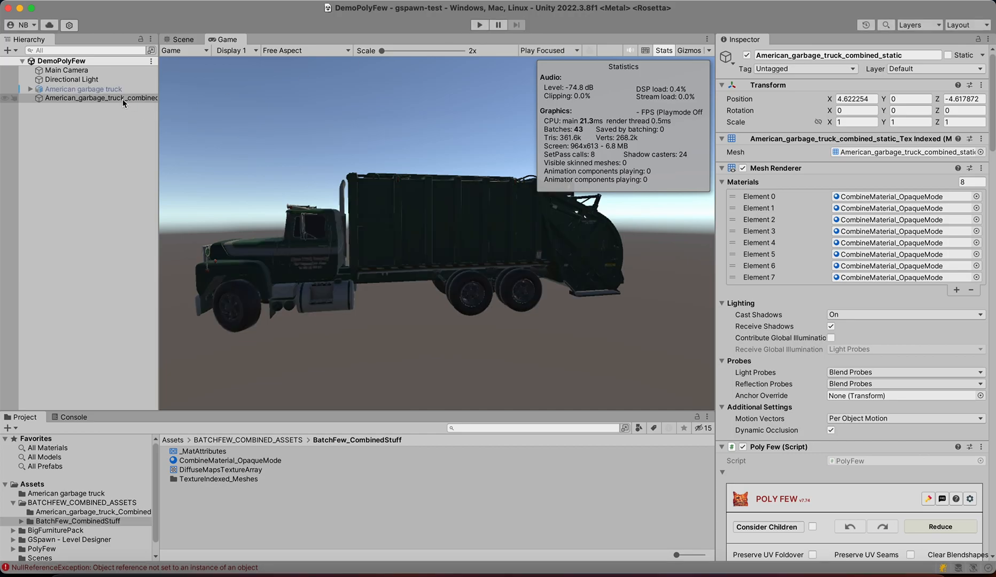
left_click(120, 99)
left_click(298, 262)
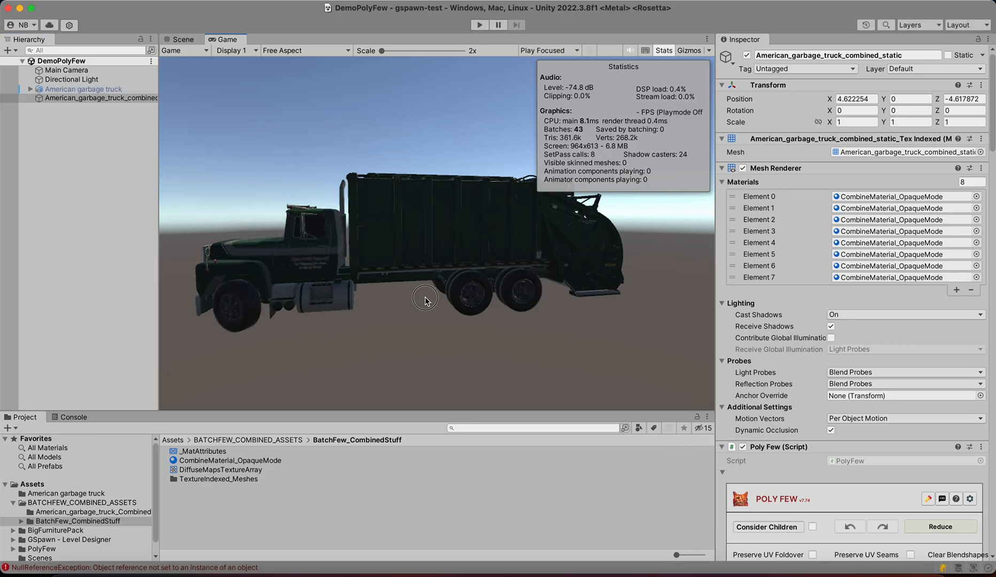
left_click(183, 39)
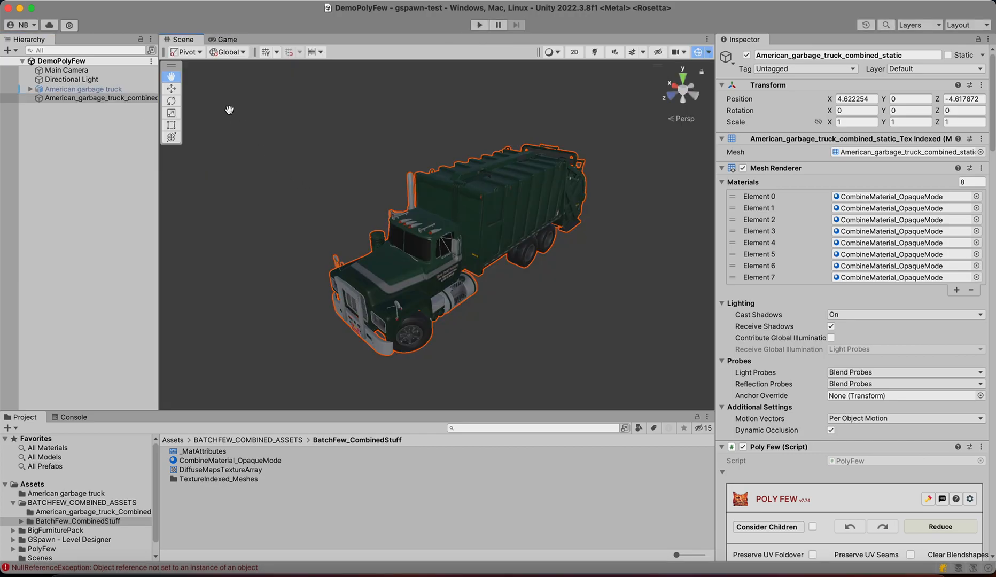
- Collapse the Mesh Renderer and set the combined truck's Poly Few Reduction Strength to 30%
left_click_drag(362, 243, 415, 230, "alt")
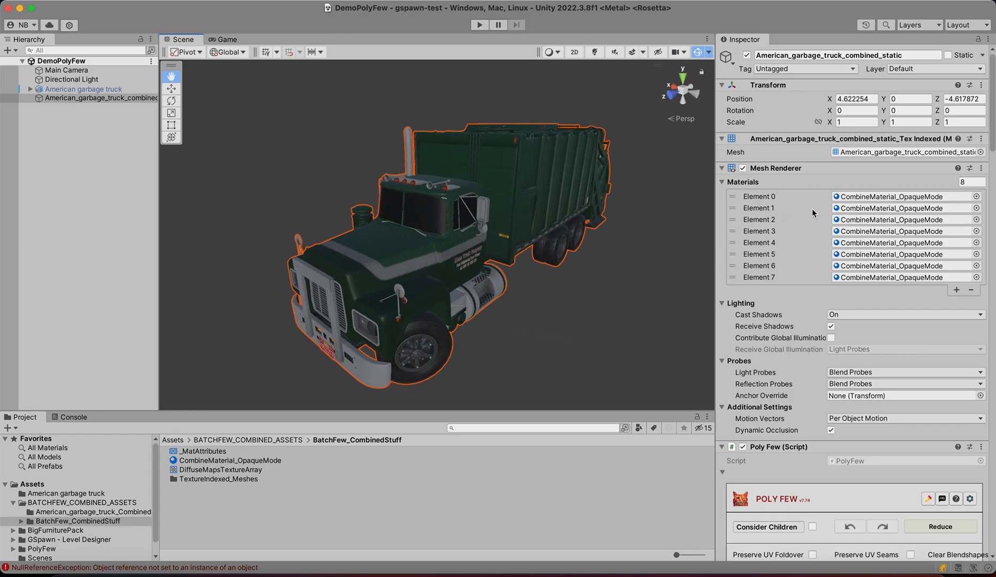
left_click(794, 169)
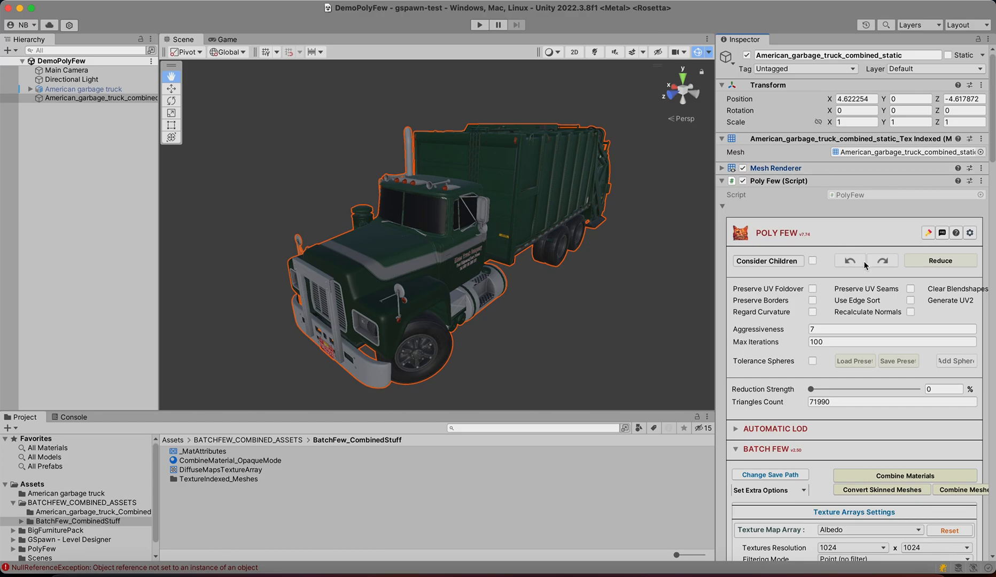
scroll(844, 332, "down", 2)
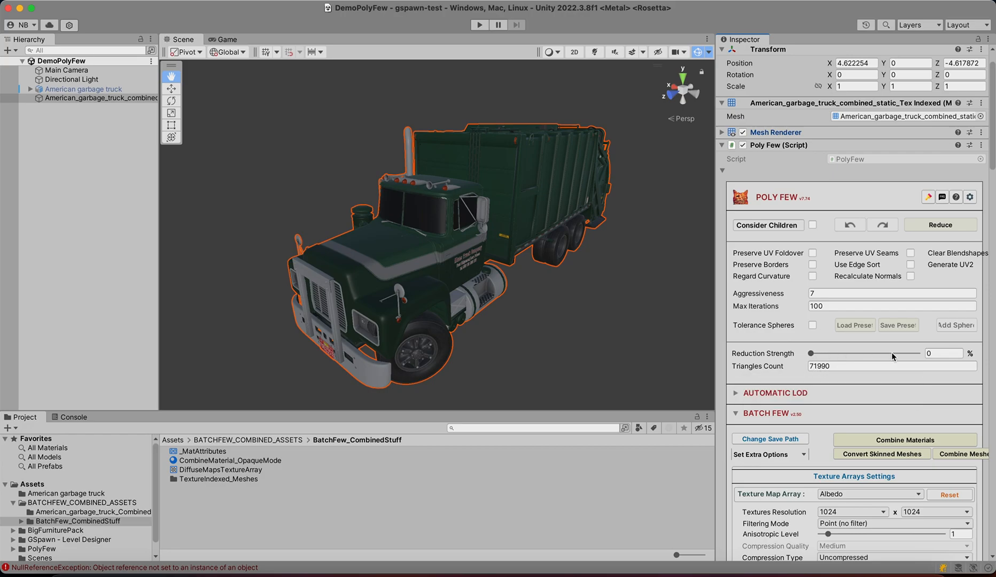
left_click(944, 353)
key("Return")
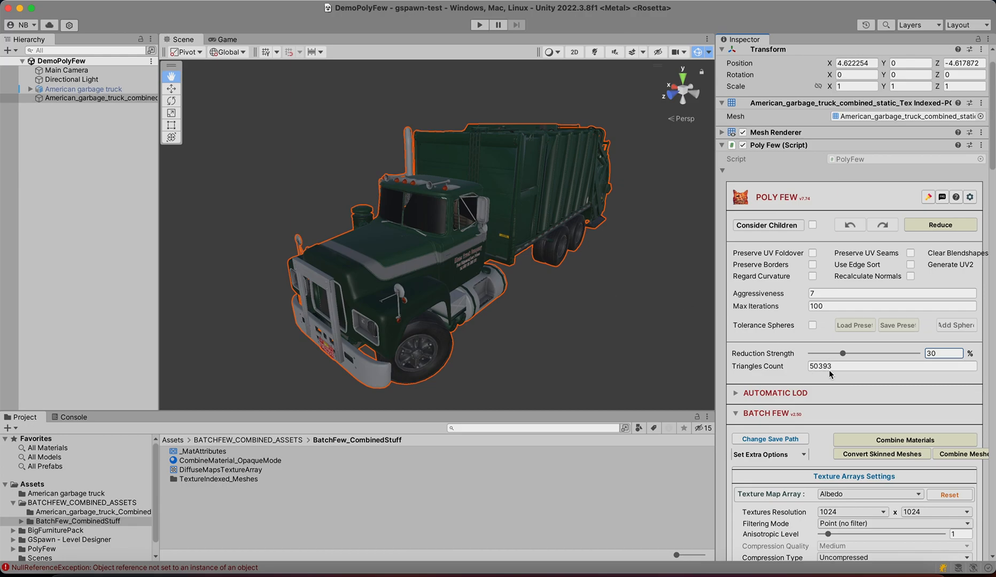
- Examine the reduced truck's mesh up close from the front and along its side
left_click_drag(431, 278, 527, 270, "alt")
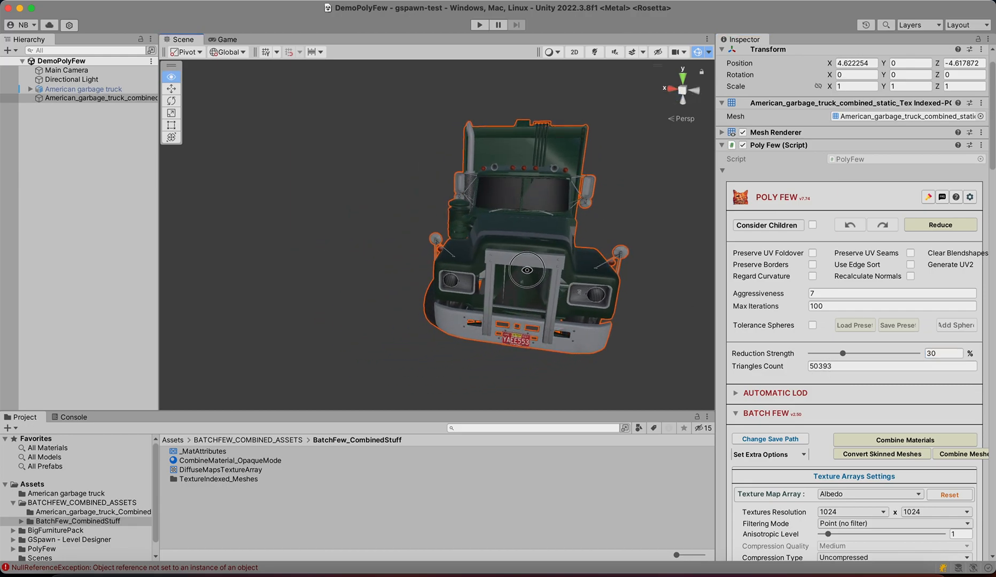
scroll(526, 269, "up", 5)
left_click_drag(511, 216, 671, 259, "alt")
scroll(566, 220, "up", 5)
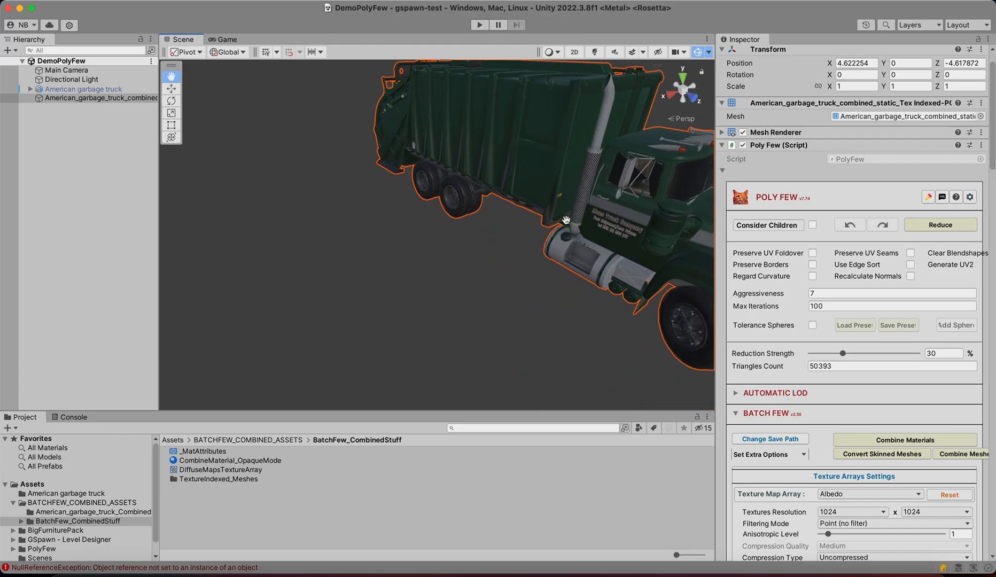
left_click_drag(456, 143, 467, 209, "alt")
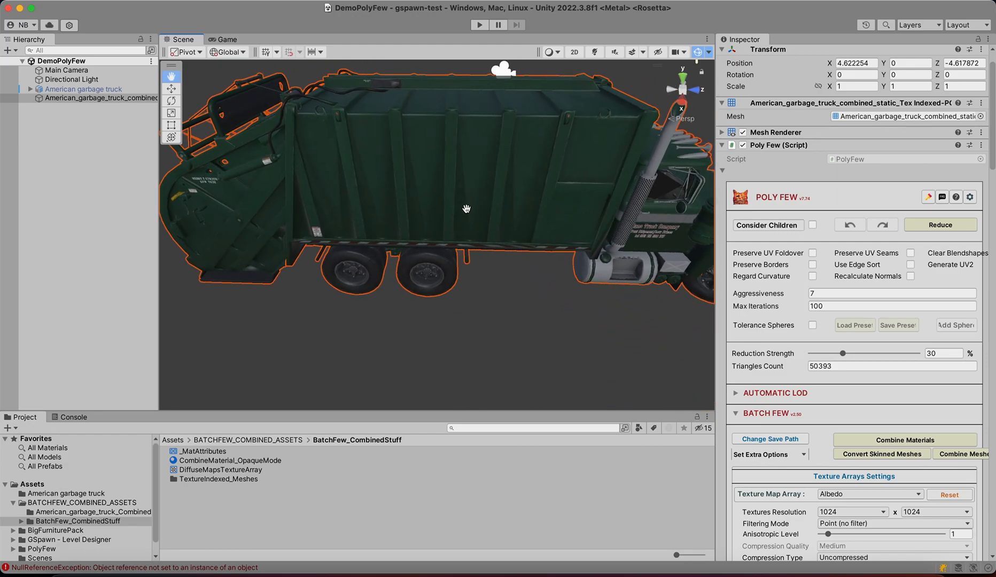
- Set the combined truck's Poly Few Reduction Strength to 50% and view the truck from the front
left_click_drag(332, 217, 603, 246, "alt")
left_click_drag(365, 239, 437, 194, "alt")
left_click_drag(360, 202, 564, 197, "alt")
left_click_drag(451, 228, 403, 191, "alt")
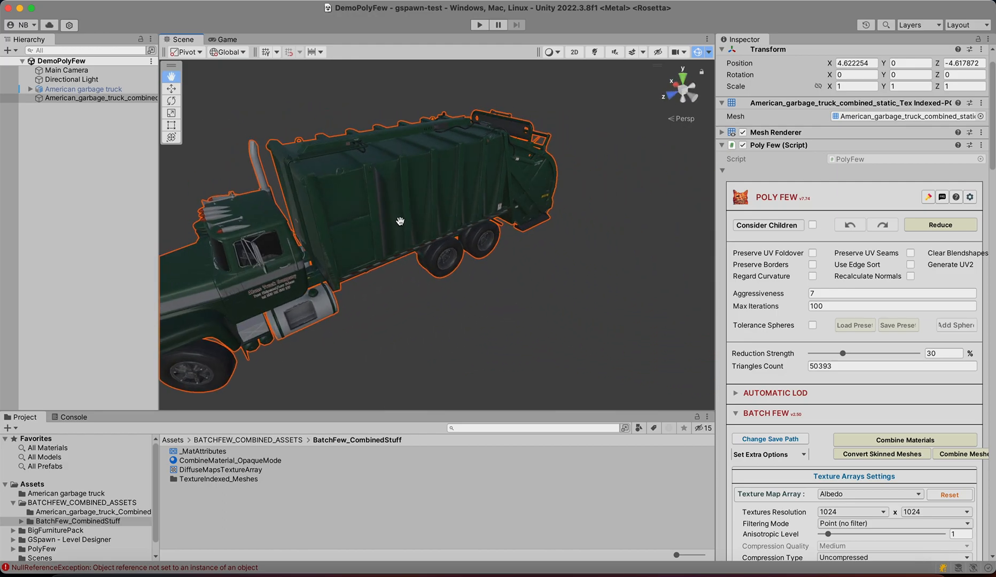
left_click(939, 353)
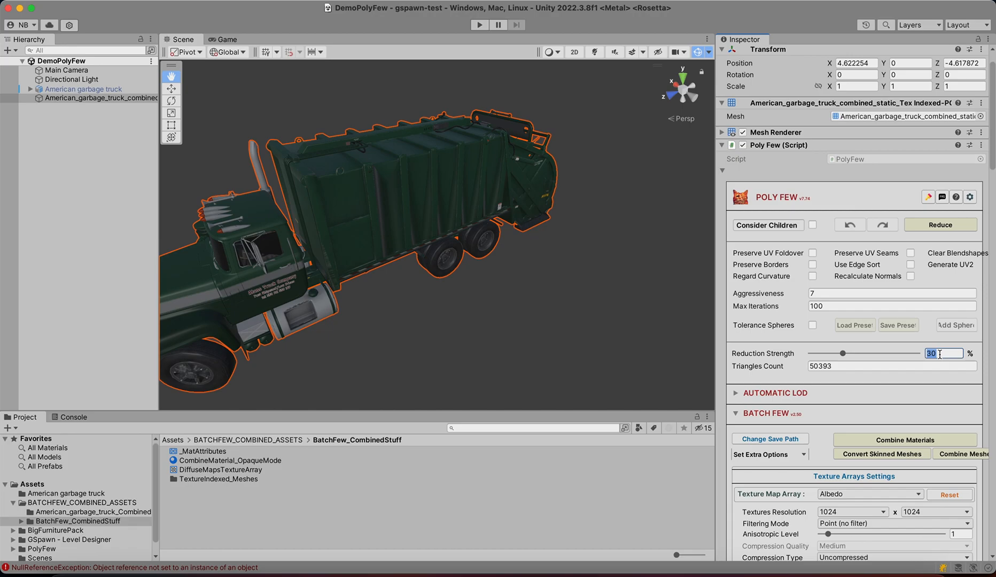
type("0")
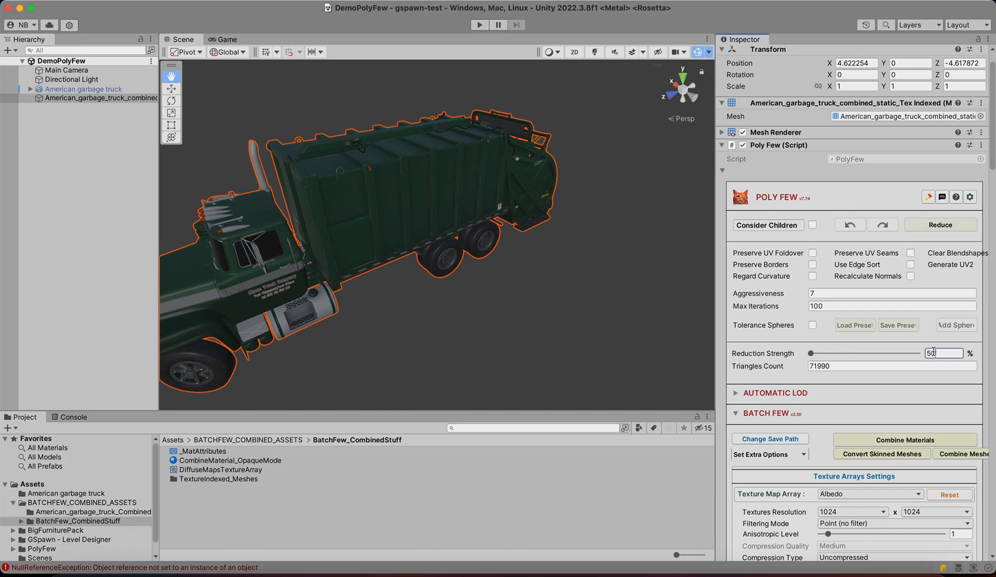
key("Return")
left_click_drag(343, 270, 384, 262, "alt")
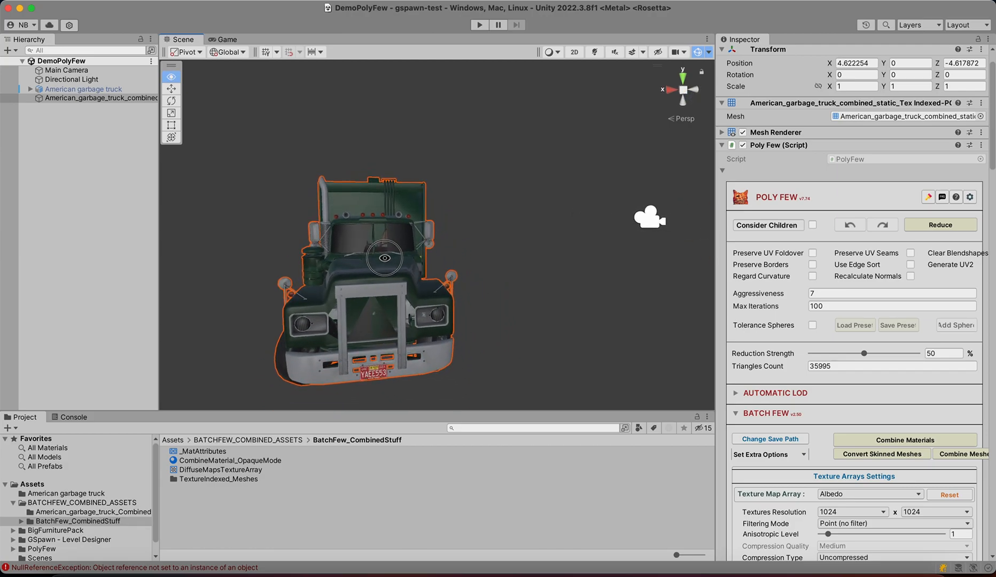
- Switch the Reduction Strength to 0% and back to 50% to compare the truck's front grille
left_click(943, 353)
type("0")
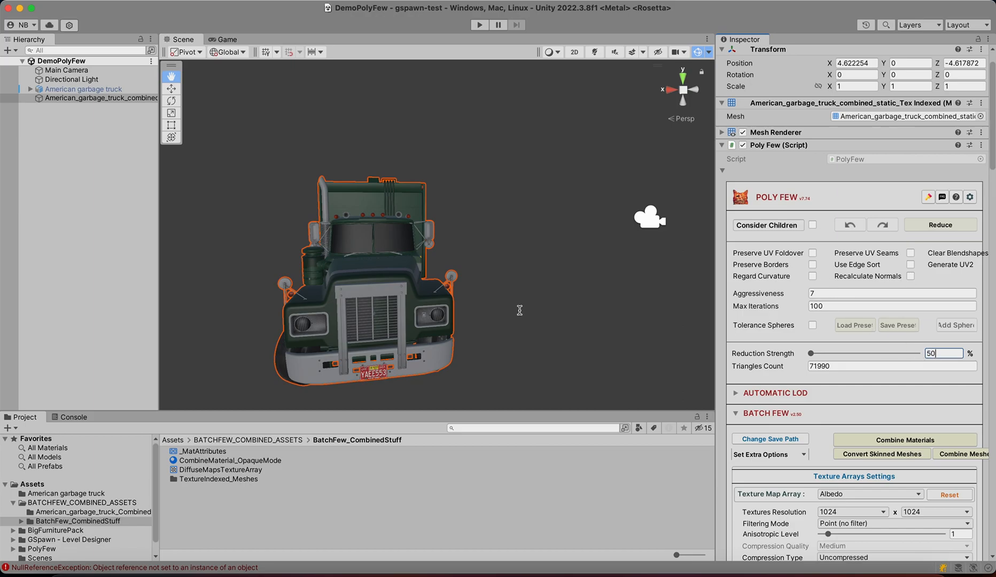
key("Return")
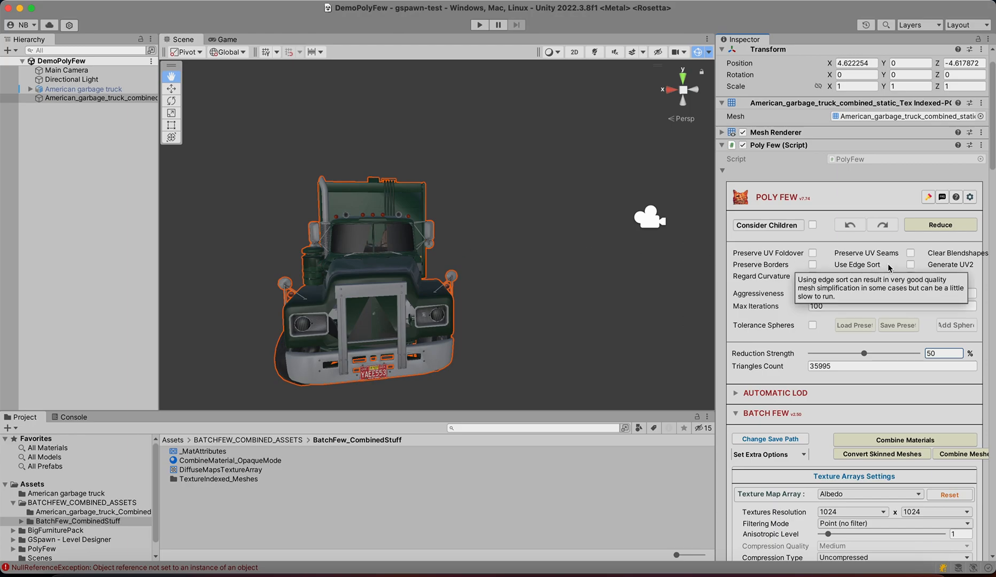
- Enable Preserve Borders for the reduction and check the truck's grille and side
left_click(812, 265)
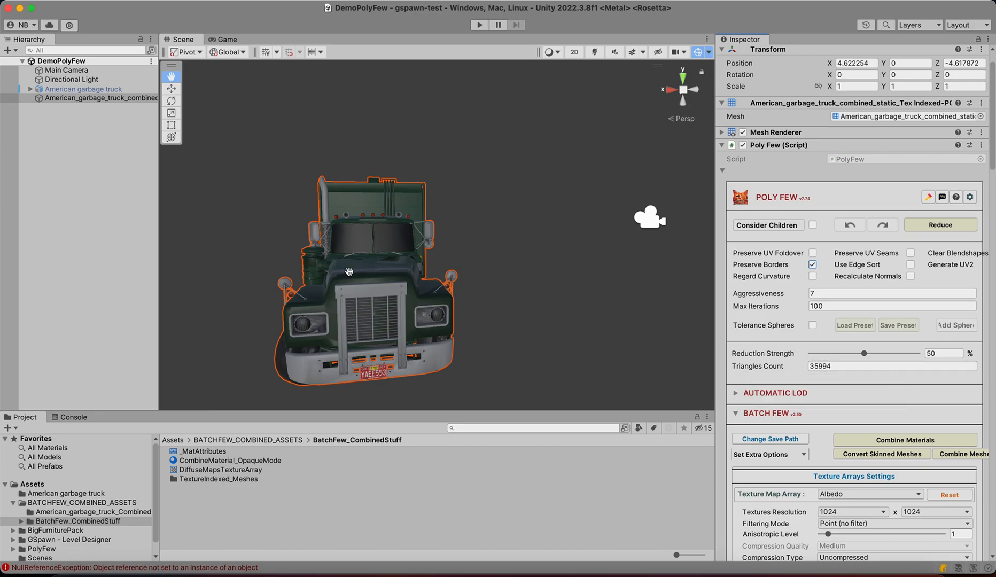
scroll(335, 253, "up", 6)
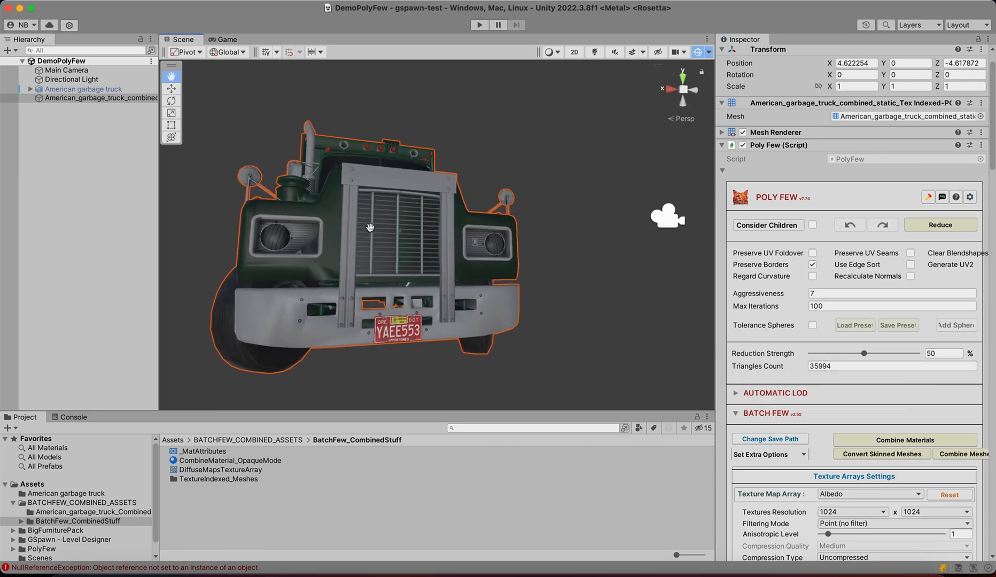
scroll(331, 267, "down", 8)
left_click_drag(331, 274, 367, 293, "alt")
left_click_drag(453, 290, 334, 276, "alt")
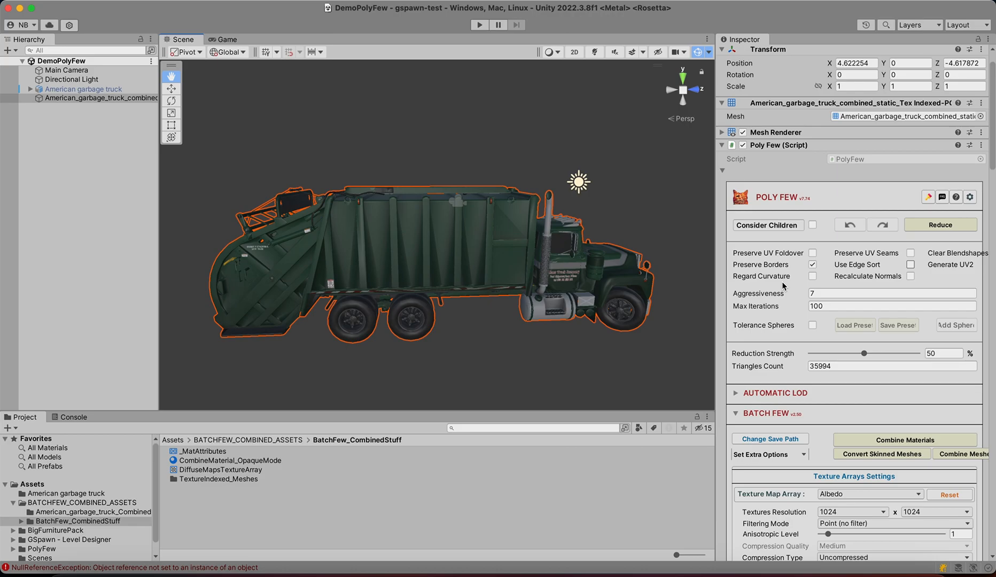
- Enable Use Edge Sort and Preserve UV Seams, and check the truck body from both sides
scroll(454, 259, "up", 5)
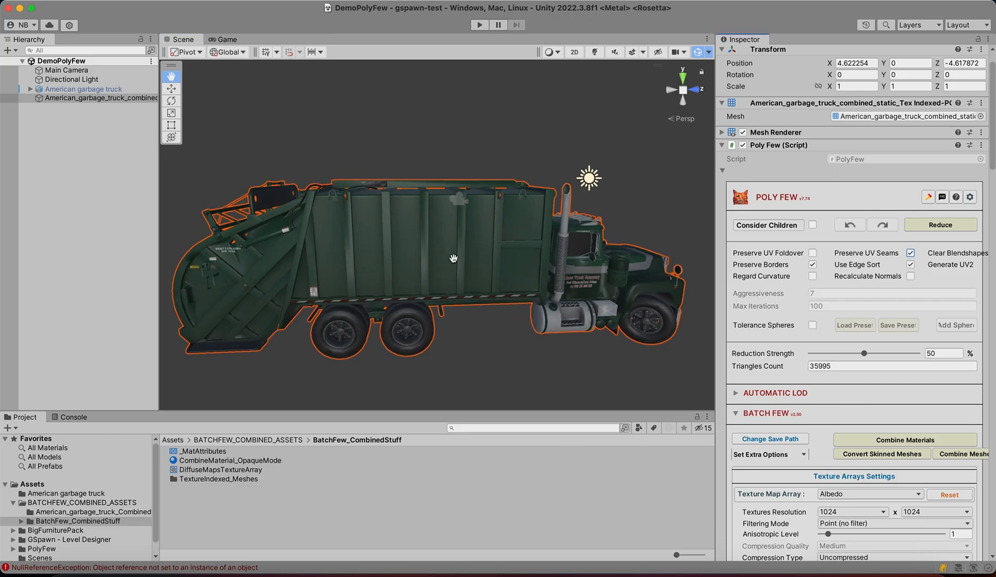
left_click_drag(416, 261, 459, 252, "alt")
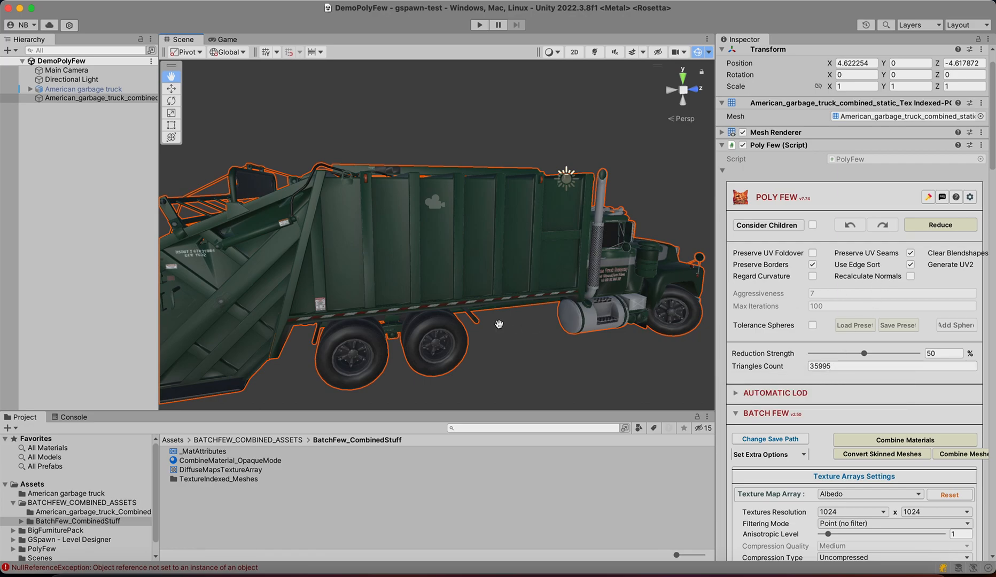
scroll(499, 324, "down", 3)
left_click_drag(348, 290, 687, 282, "alt")
left_click_drag(558, 262, 656, 271, "alt")
scroll(460, 241, "up", 4)
scroll(460, 241, "up", 8)
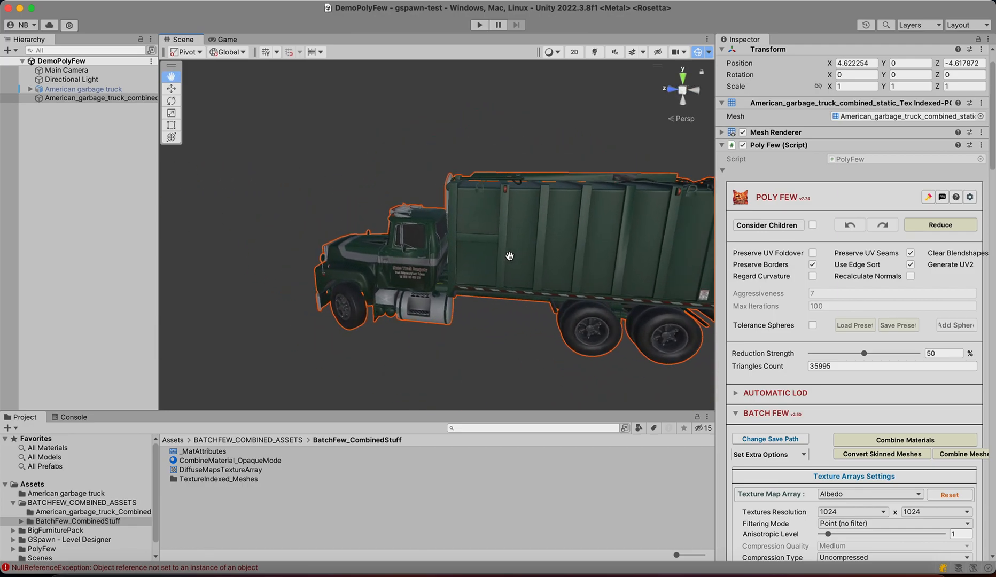
scroll(438, 302, "down", 3)
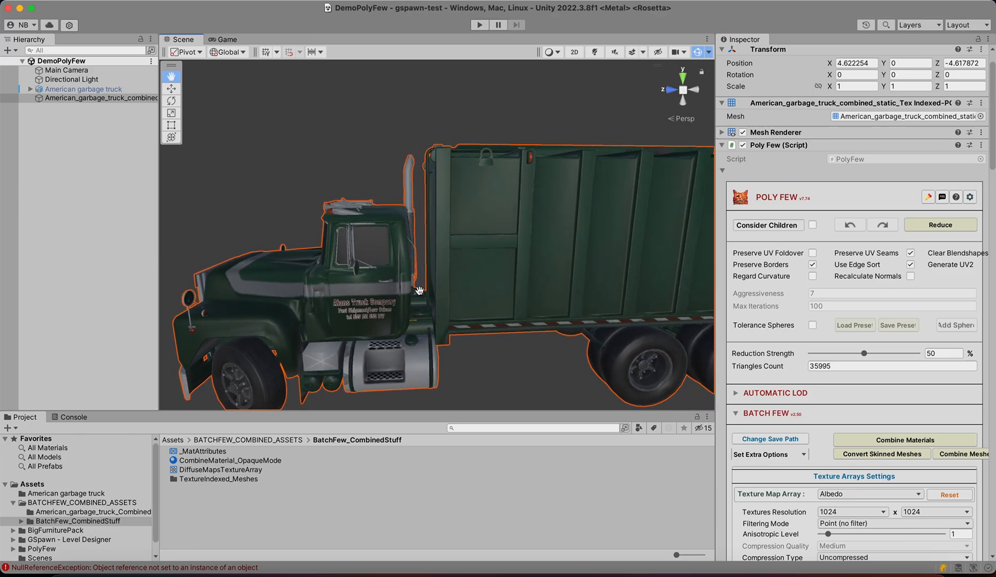
- Examine the reduced truck's cab door, mirrors, windshield and hood up close
scroll(434, 300, "up", 6)
left_click_drag(432, 299, 539, 237, "alt")
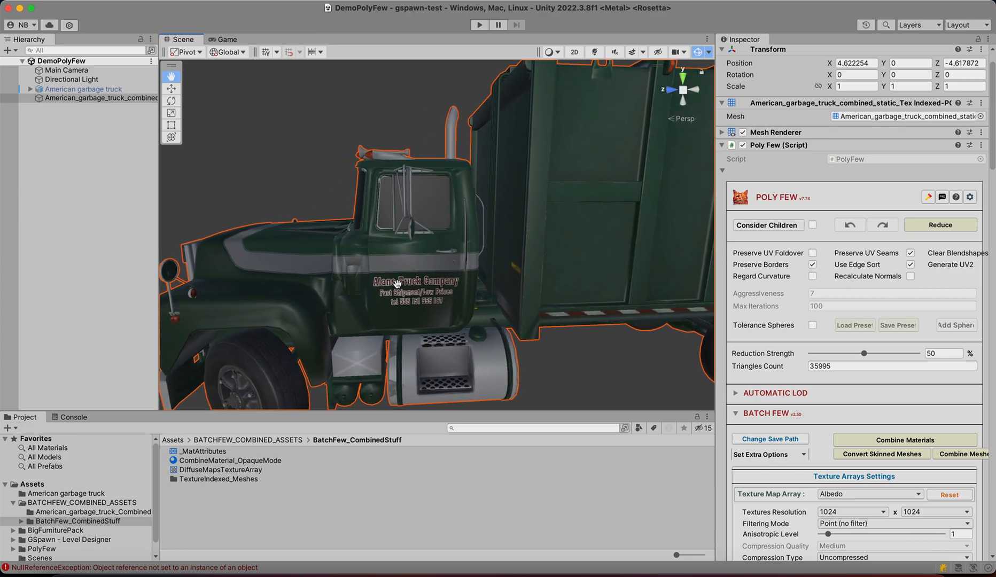
scroll(396, 284, "up", 5)
left_click_drag(397, 284, 445, 284, "alt")
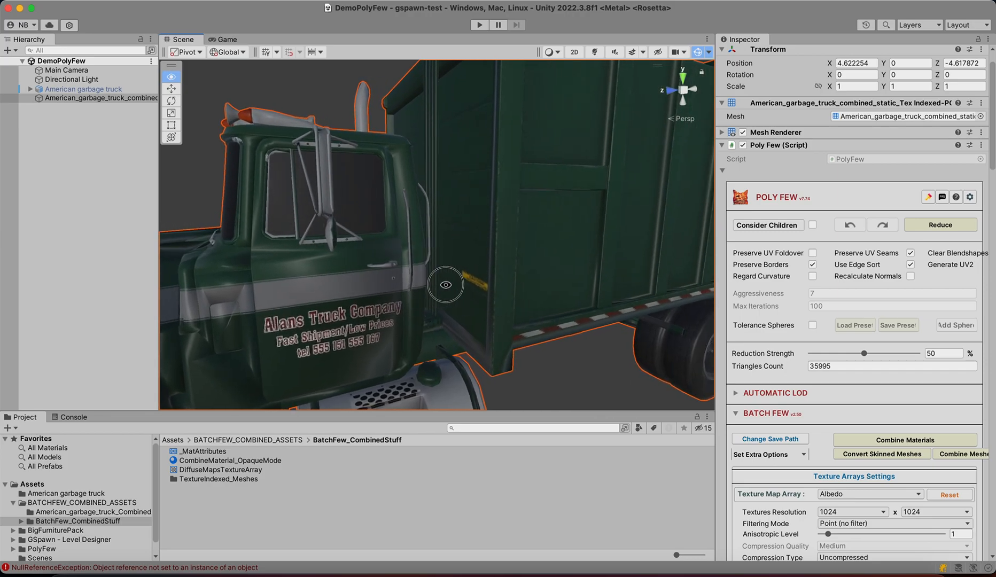
scroll(335, 305, "down", 8)
left_click_drag(331, 299, 438, 289, "alt")
left_click_drag(381, 303, 467, 312, "alt")
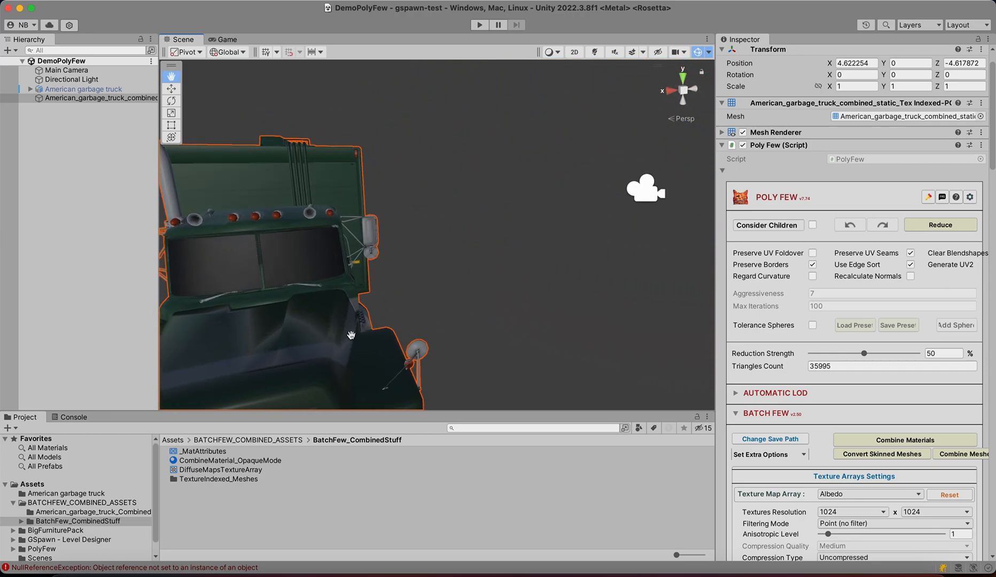
- Enable Preserve UV Foldover, Regard Curvature and Recalculate Normals for the truck's reduction
scroll(322, 343, "down", 3)
left_click_drag(322, 343, 331, 243, "alt")
left_click_drag(353, 285, 292, 377, "alt")
left_click_drag(390, 309, 326, 318, "alt")
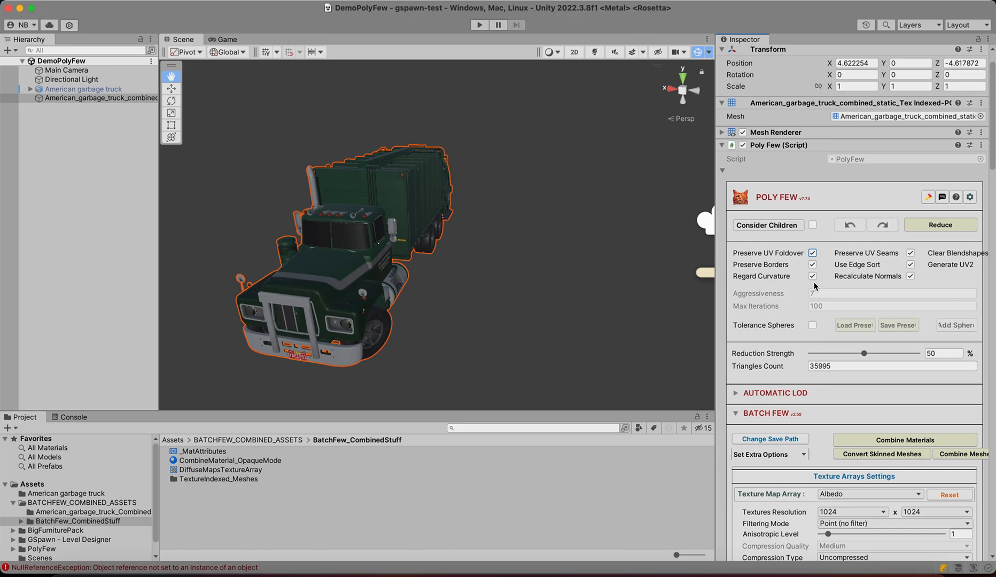
- Widen the Inspector and enable Clear Blendshapes and Generate UV2 for the reduction
scroll(887, 278, "up", 1)
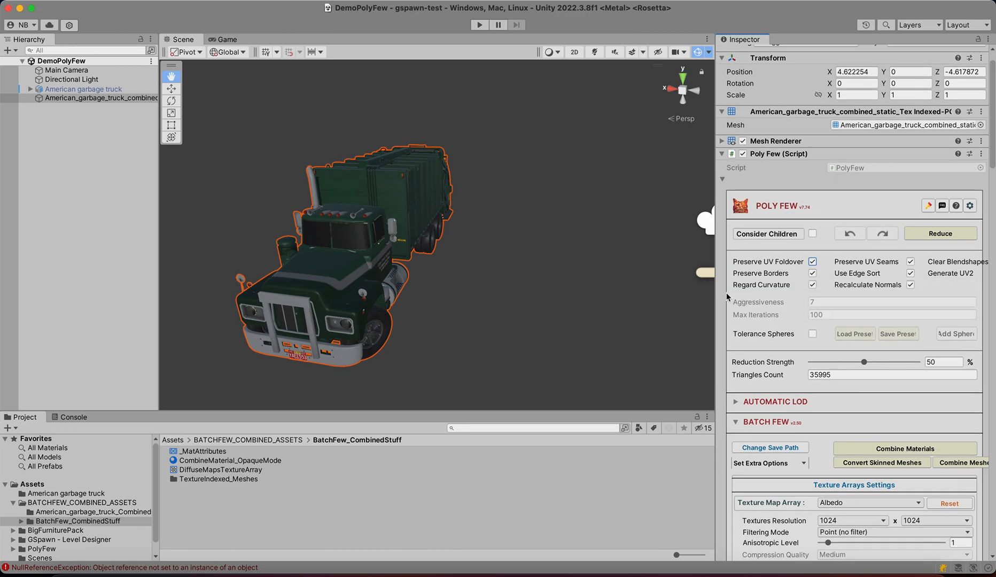
left_click_drag(714, 296, 656, 296)
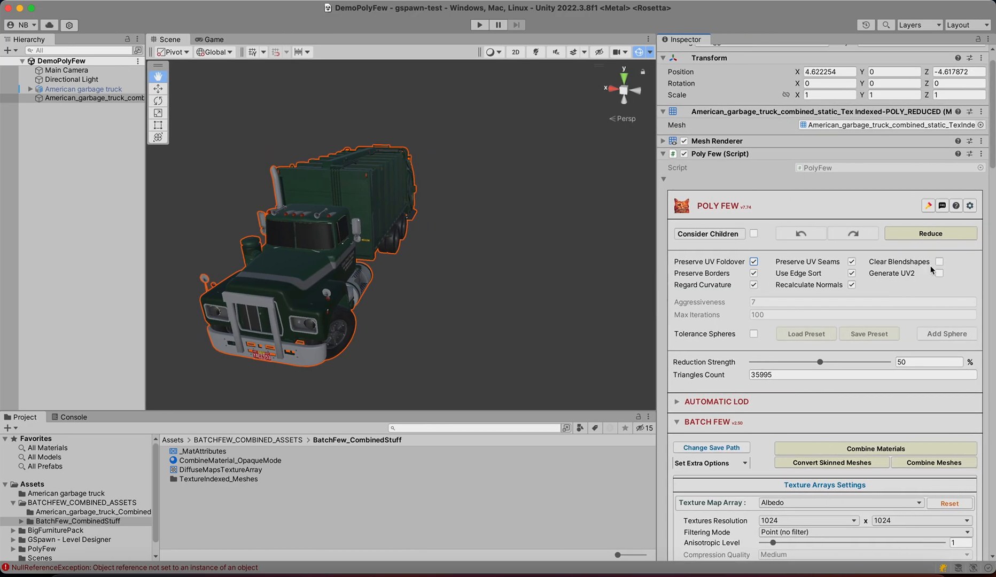
left_click(938, 261)
left_click(939, 273)
scroll(360, 298, "down", 3)
scroll(361, 298, "up", 4)
- Examine the reduced truck from all around, including its front, sides and top
left_click_drag(293, 335, 516, 267, "alt")
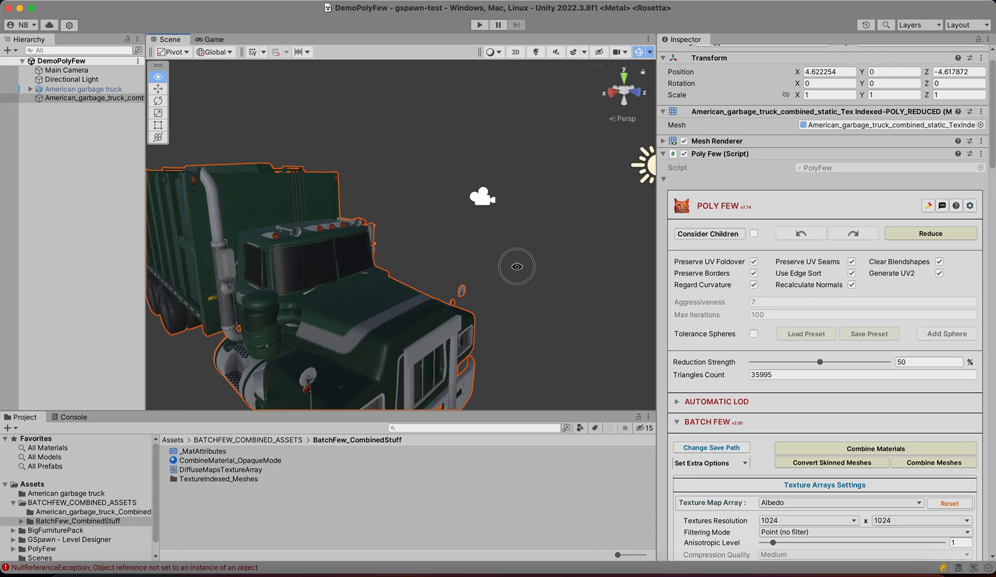
left_click_drag(345, 294, 418, 287, "alt")
left_click_drag(322, 288, 422, 270, "alt")
scroll(422, 269, "down", 4)
left_click_drag(359, 277, 491, 259, "alt")
left_click_drag(415, 264, 560, 278, "alt")
left_click_drag(479, 269, 625, 283, "alt")
left_click_drag(441, 219, 631, 262)
scroll(524, 261, "up", 3)
scroll(525, 261, "up", 1)
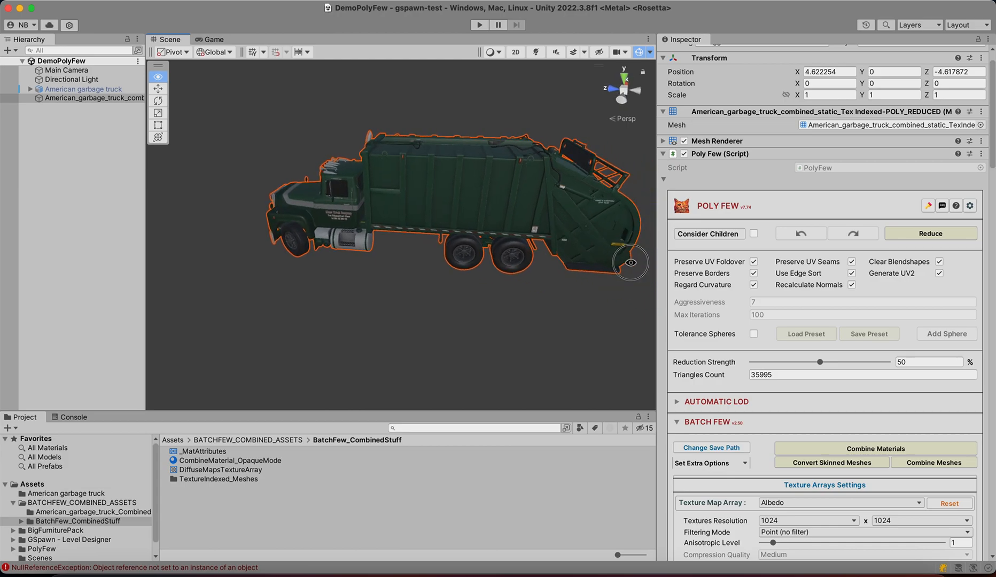
left_click_drag(462, 232, 528, 262, "alt")
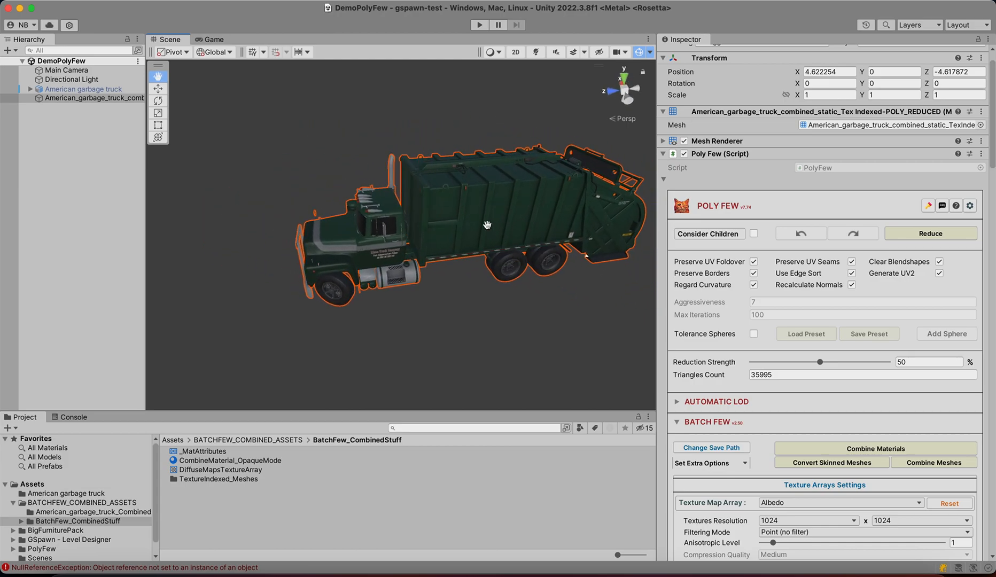
scroll(487, 225, "up", 3)
left_click_drag(400, 241, 429, 248, "alt")
scroll(428, 249, "down", 5)
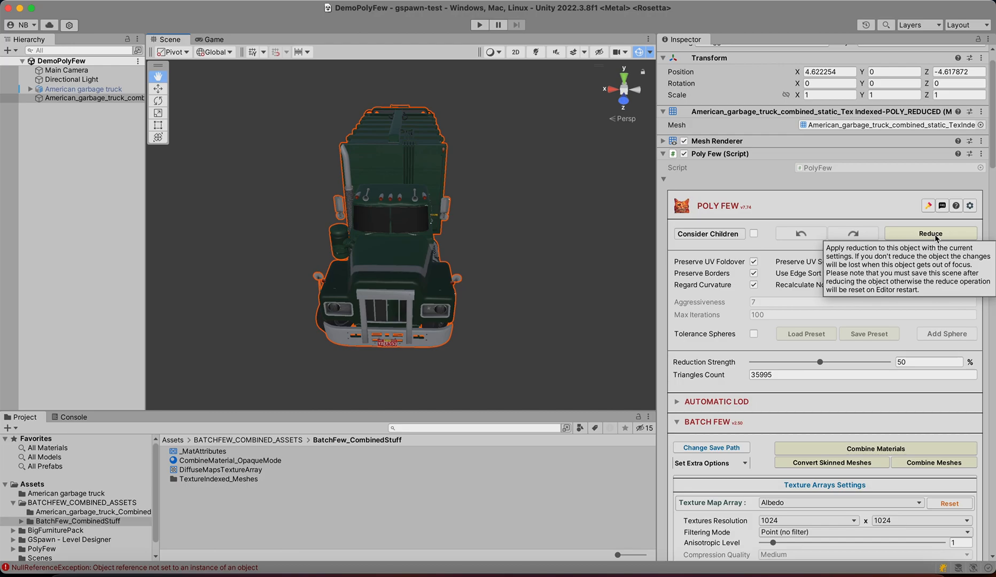
scroll(539, 301, "up", 4)
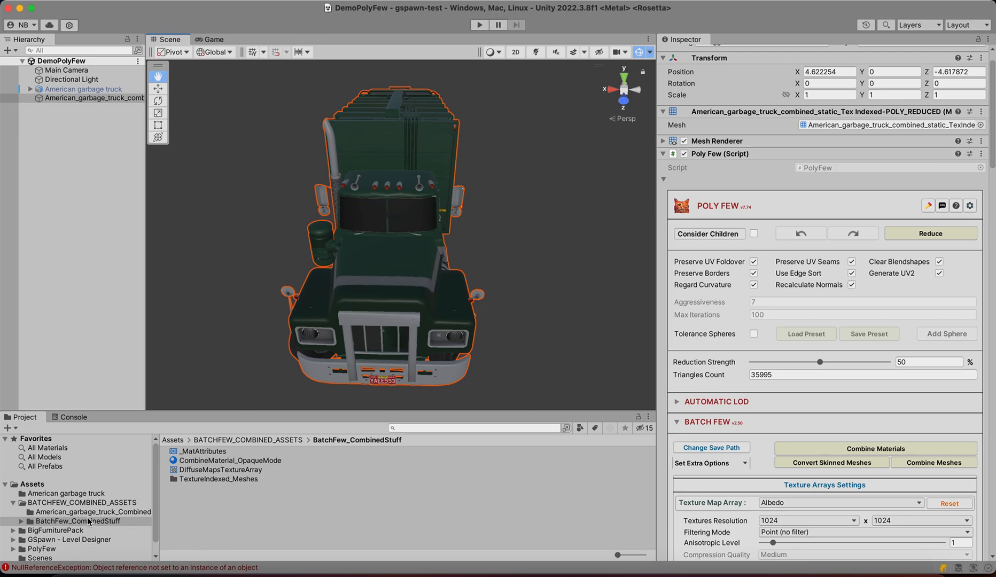
- Display the BATCHFEW_COMBINED_ASSETS folder, apply the 50% reduction to the truck and save the scene
left_click(95, 503)
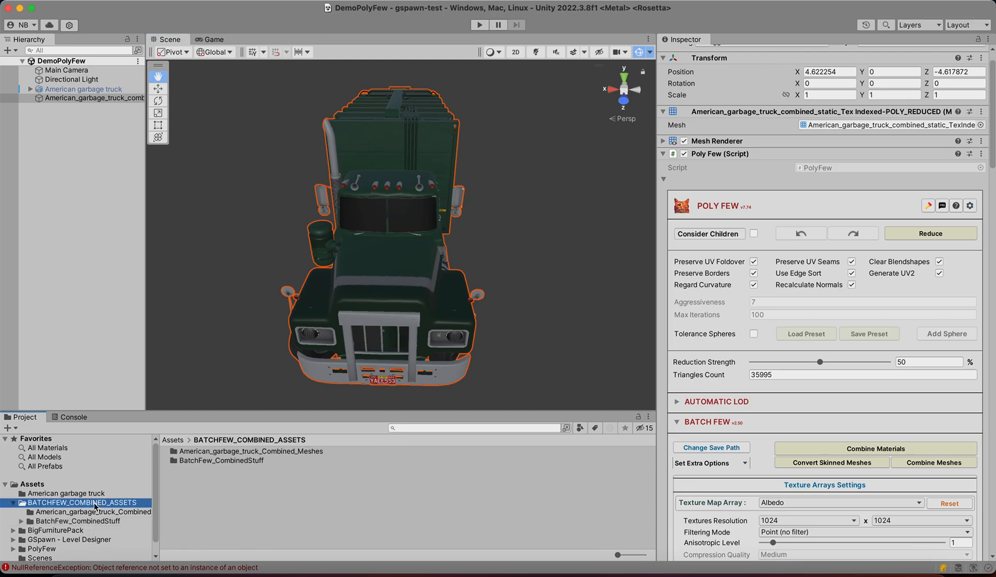
left_click(891, 232)
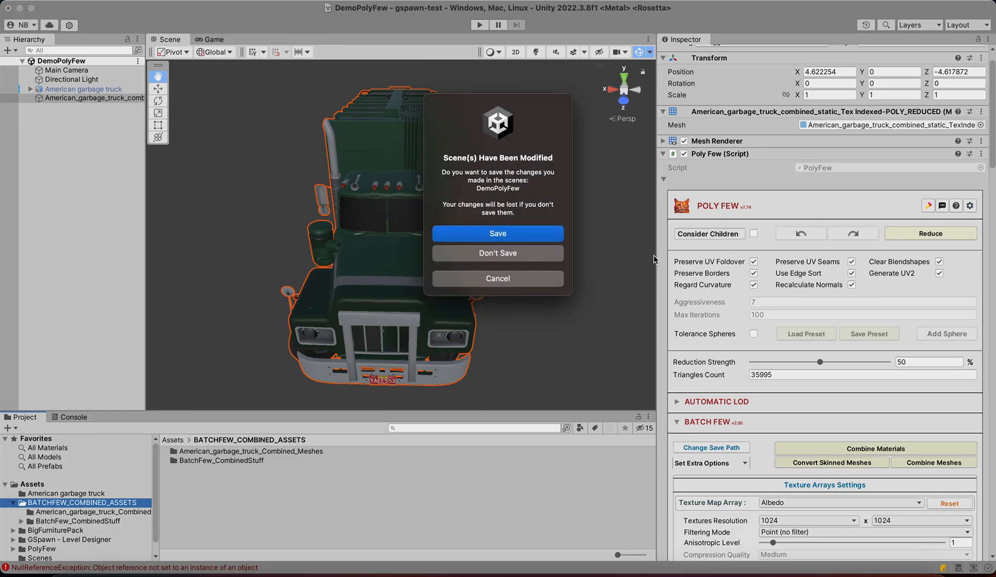
left_click(545, 236)
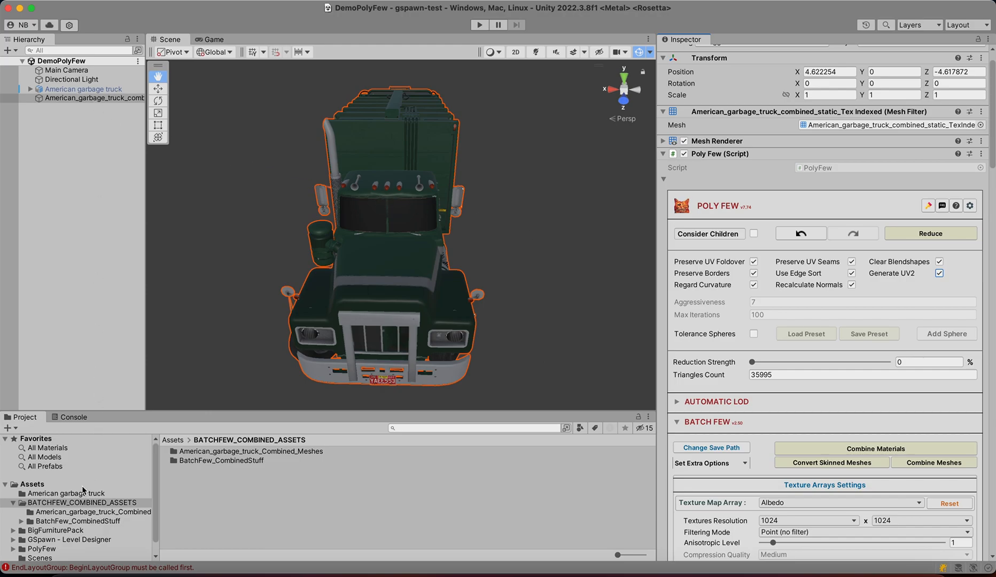
- Check the contents of the American_garbage_truck_Combined_Meshes and BatchFew_CombinedStuff folders
left_click(89, 503)
left_click(97, 512)
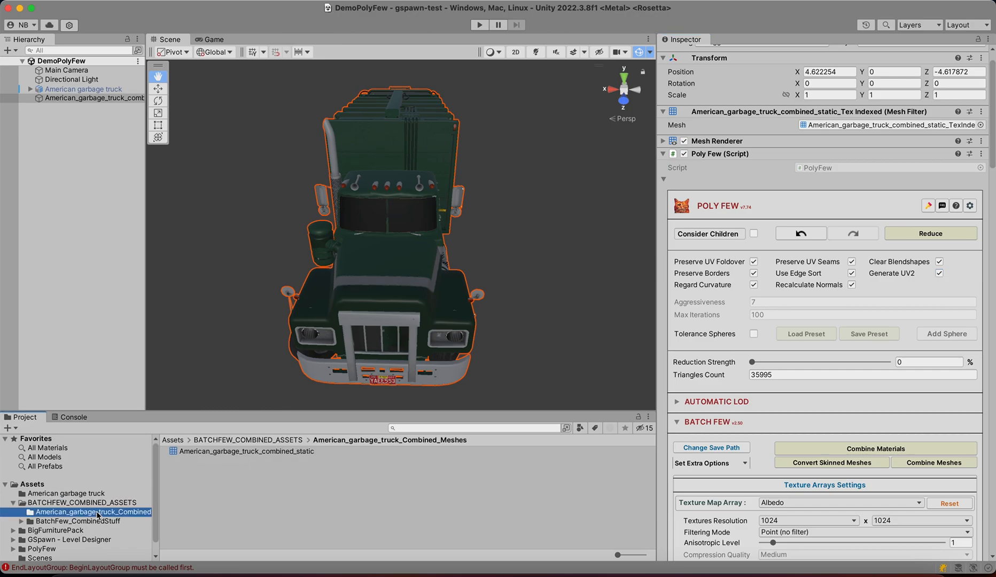
double_click(100, 521)
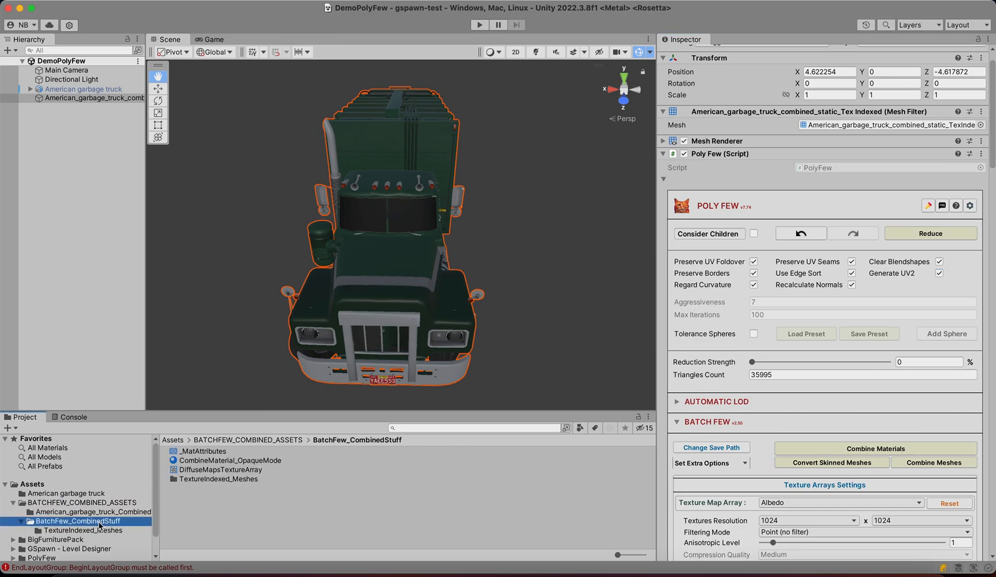
key("Left")
key("Up")
key("Up")
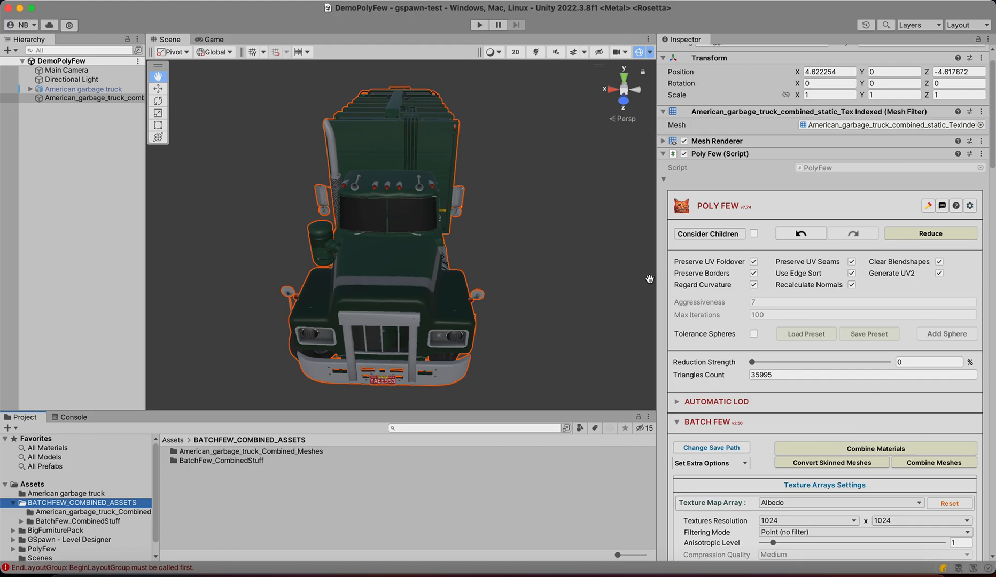
- Collapse the Poly Few component, locate the truck's mesh asset in TextureIndexed_Meshes and inspect its mesh statistics
scroll(737, 335, "down", 1)
scroll(737, 334, "down", 15)
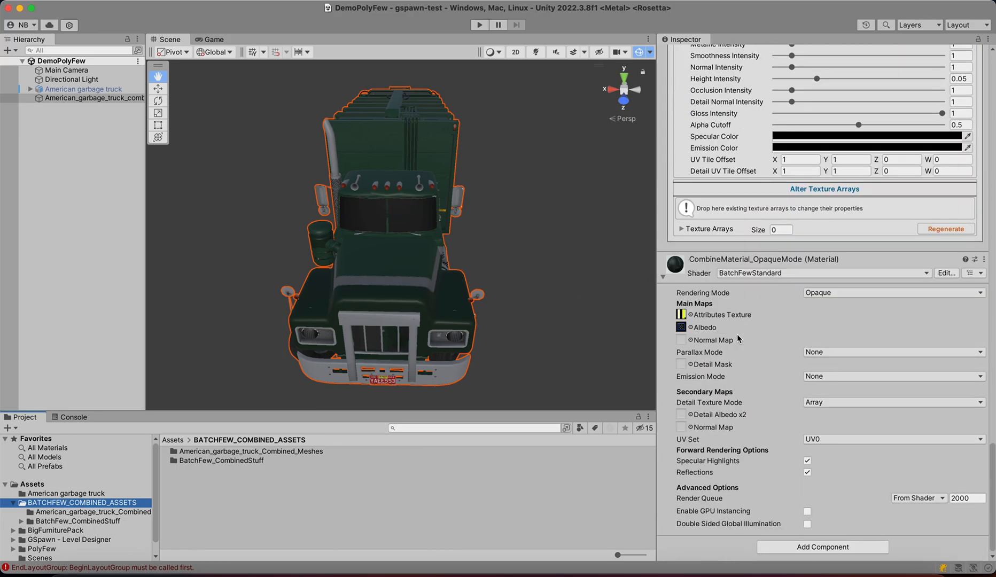
scroll(737, 339, "up", 20)
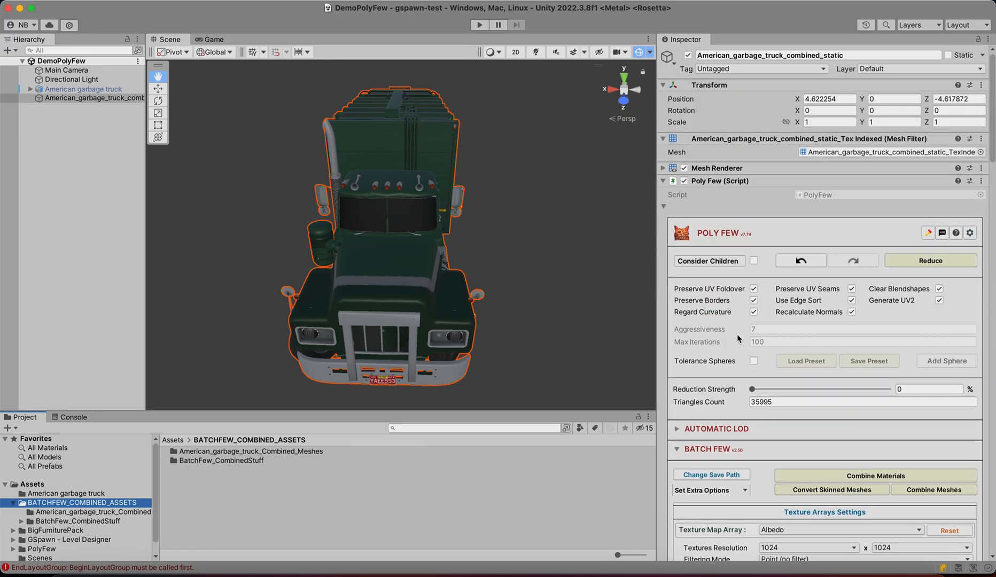
left_click(749, 181)
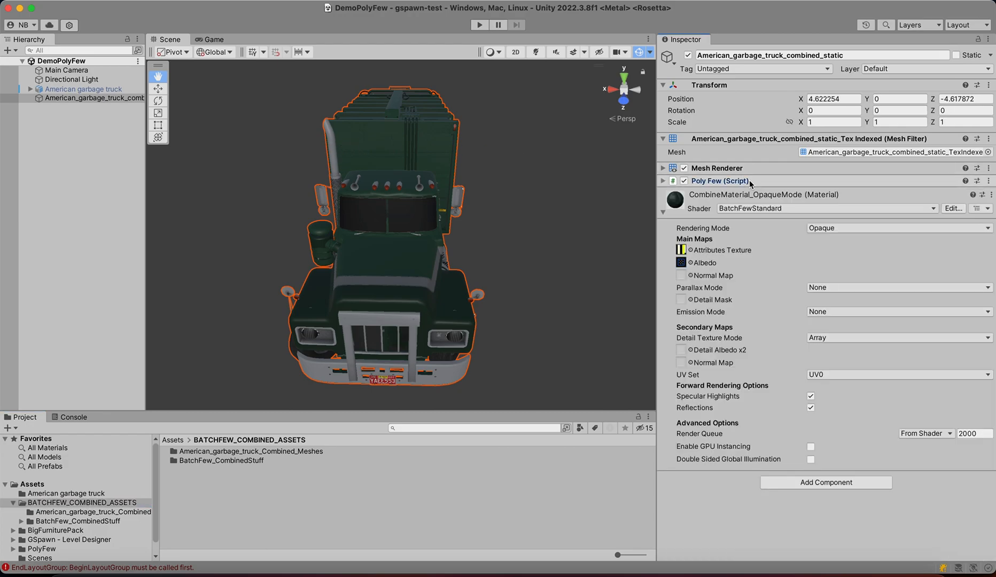
left_click(851, 155)
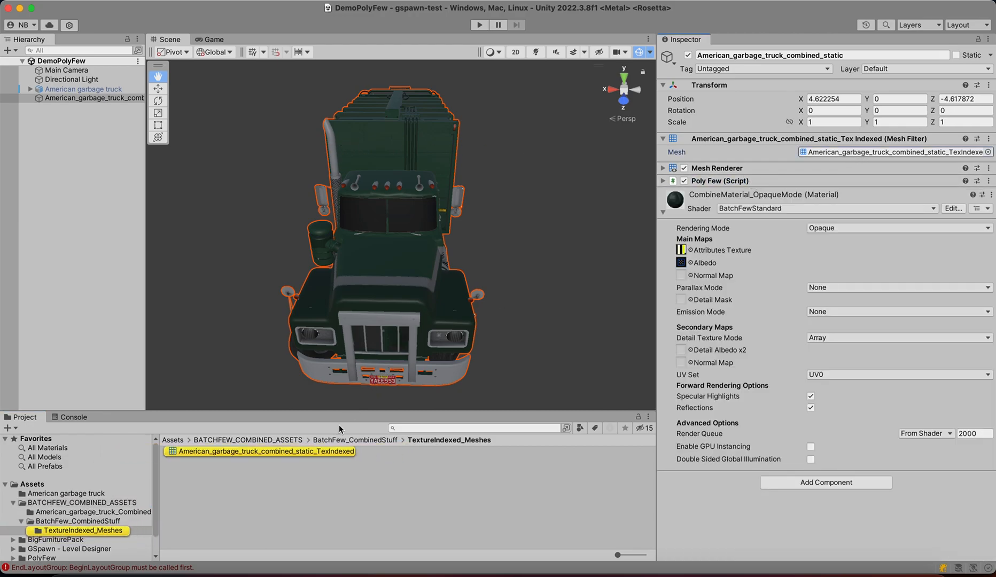
left_click(306, 453)
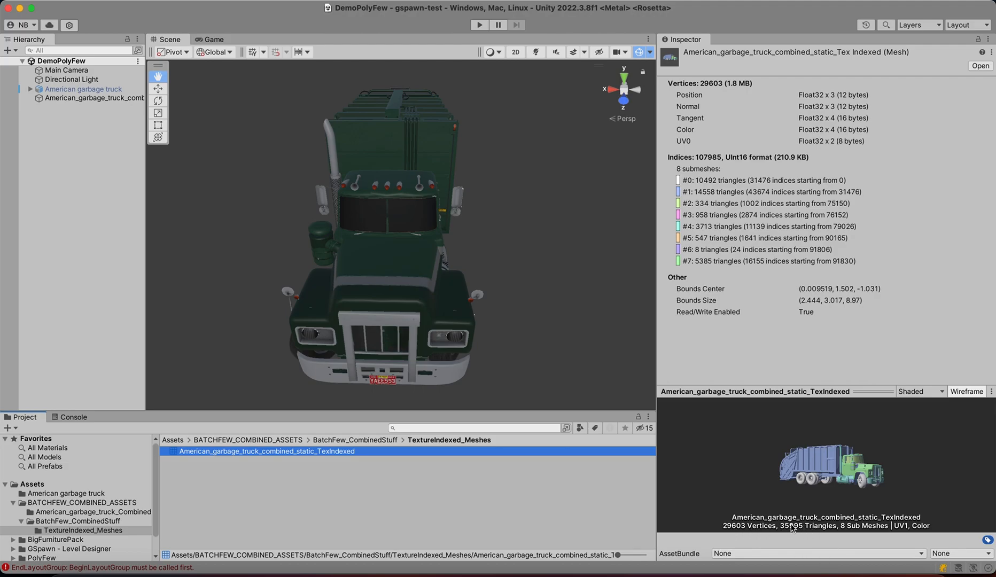
- Play the scene in the Game view with its rendering statistics, and inspect the combined truck's Poly Few and Batch Few settings
left_click(213, 40)
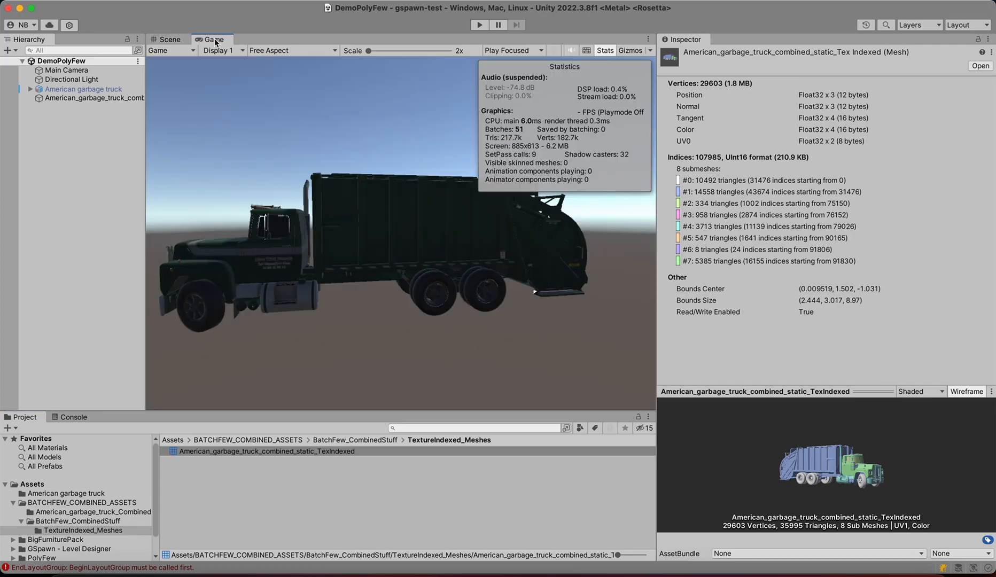
left_click(479, 25)
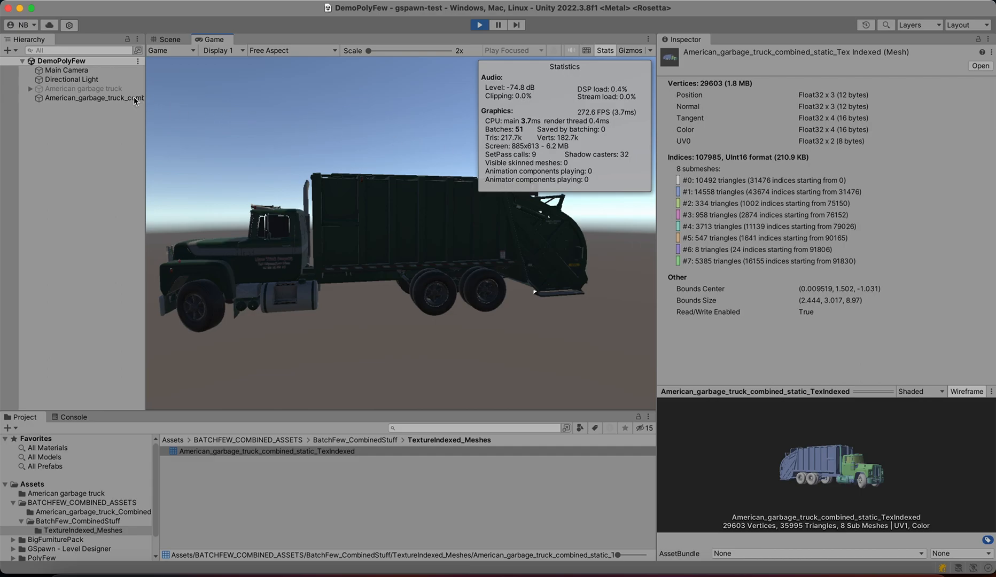
left_click(114, 98)
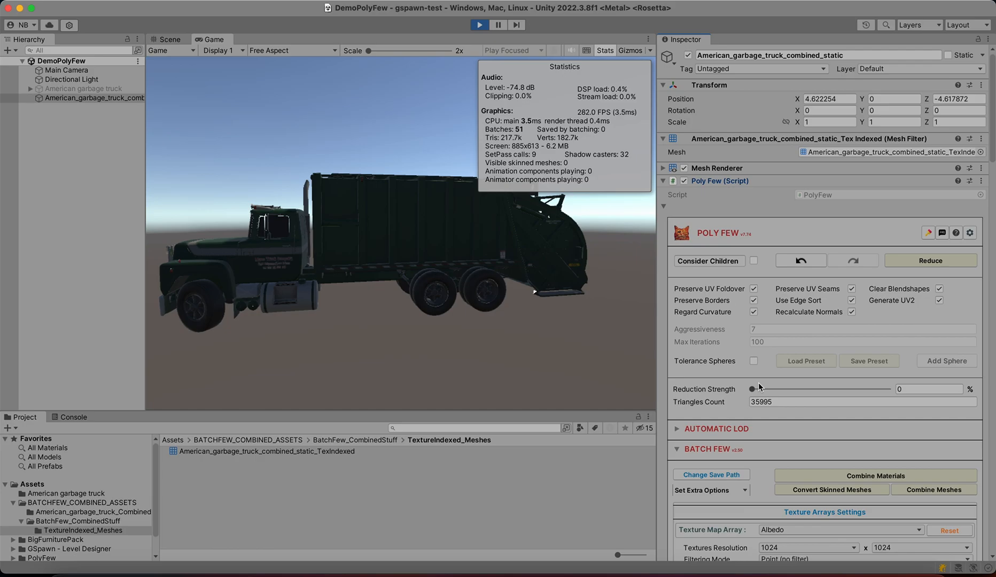
scroll(757, 383, "down", 5)
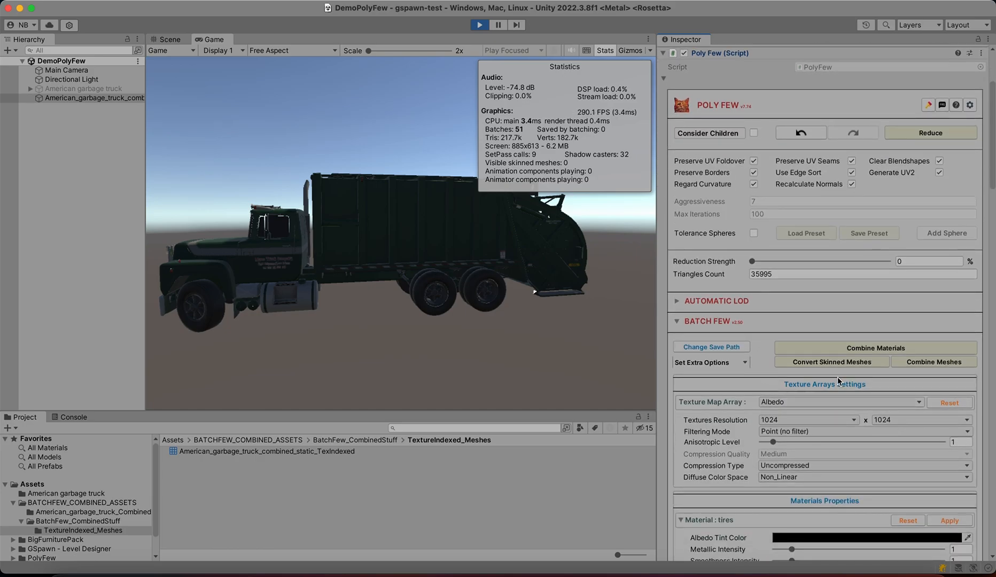
scroll(837, 376, "up", 5)
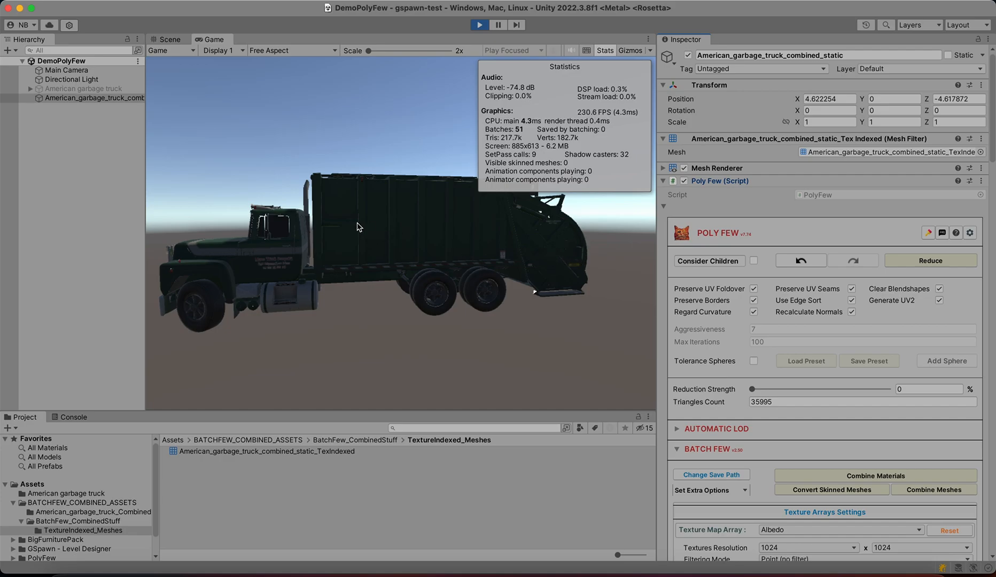
- Review the running truck alongside its Texture Arrays Settings and Materials Properties, and exit play mode
left_click(390, 239)
left_click_drag(344, 238, 427, 252)
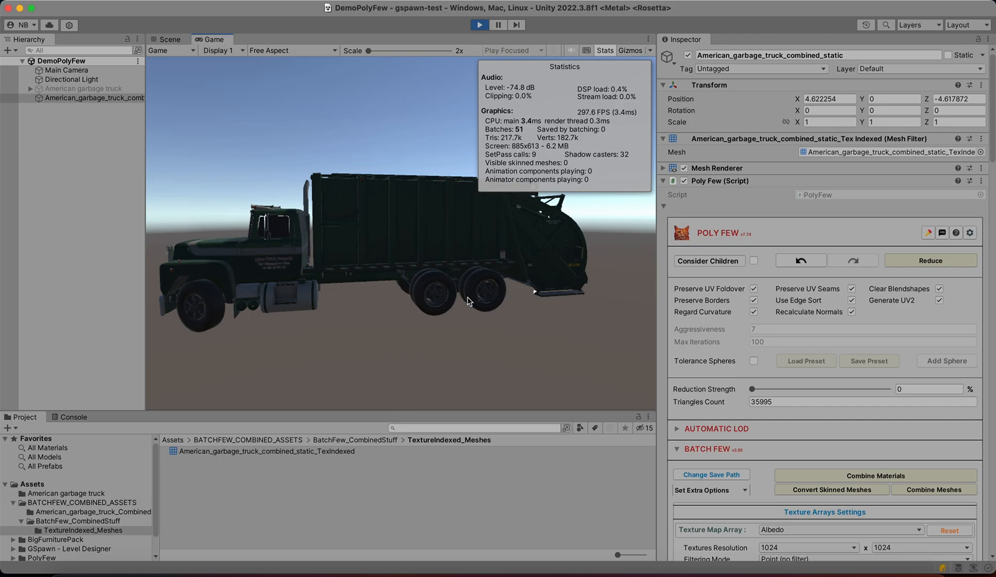
scroll(777, 363, "down", 5)
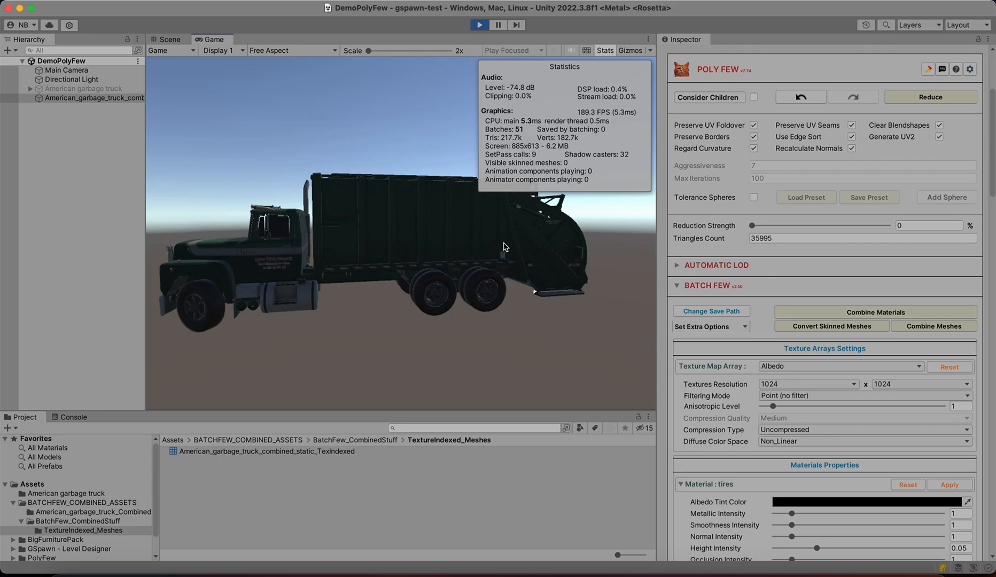
left_click(480, 25)
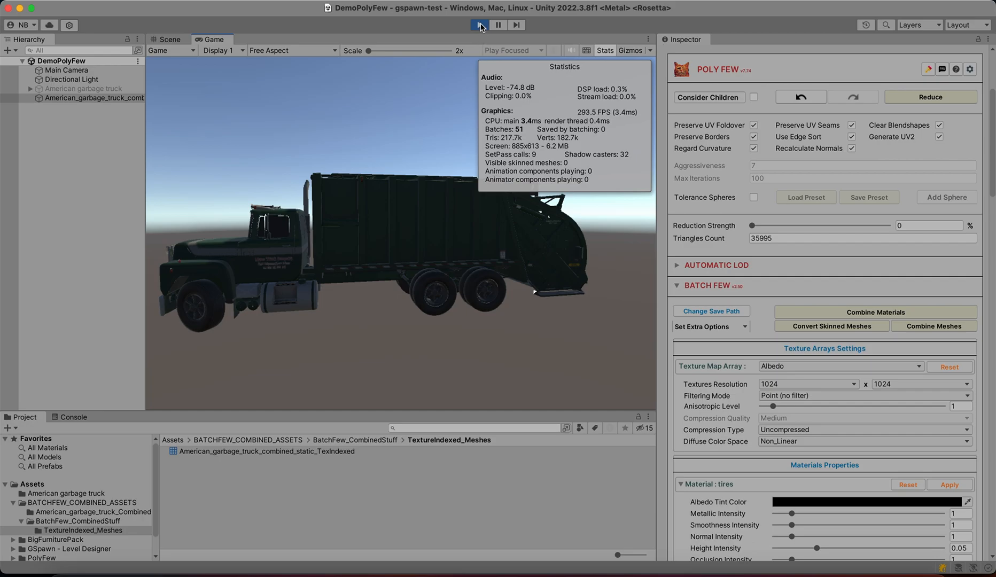